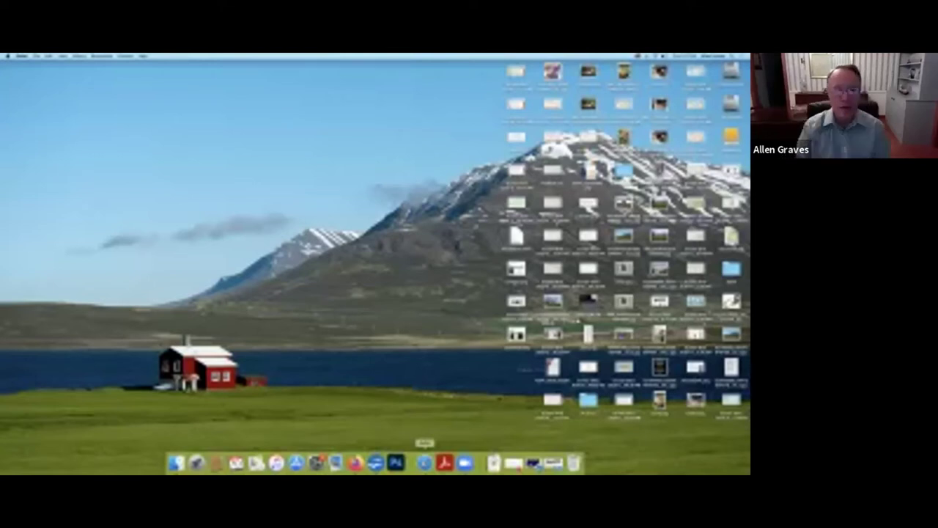
# Bring the 'Summits on the Air' LibreOffice Impress deck forward at its title slide.
pyautogui.click(424, 463)
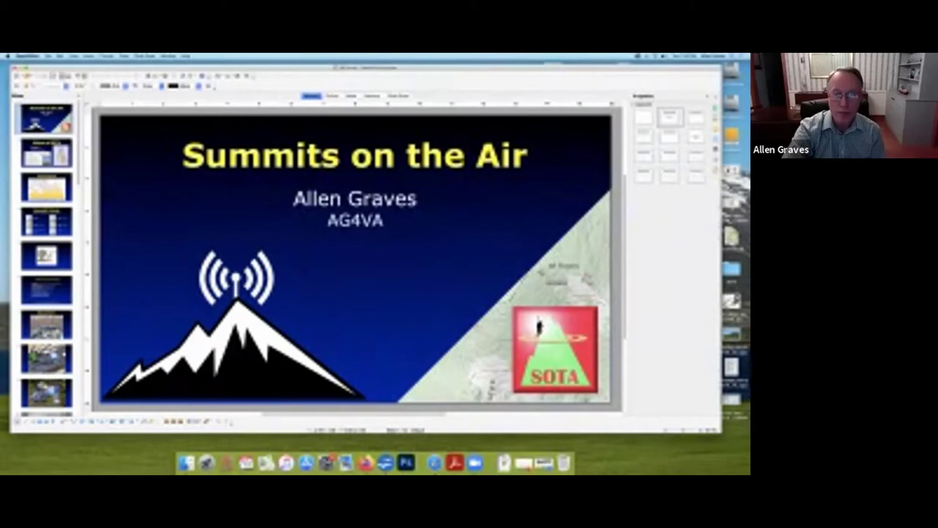
# Switch from the Impress slides to Safari showing the sota.org.uk home page.
pyautogui.press('super+Tab')
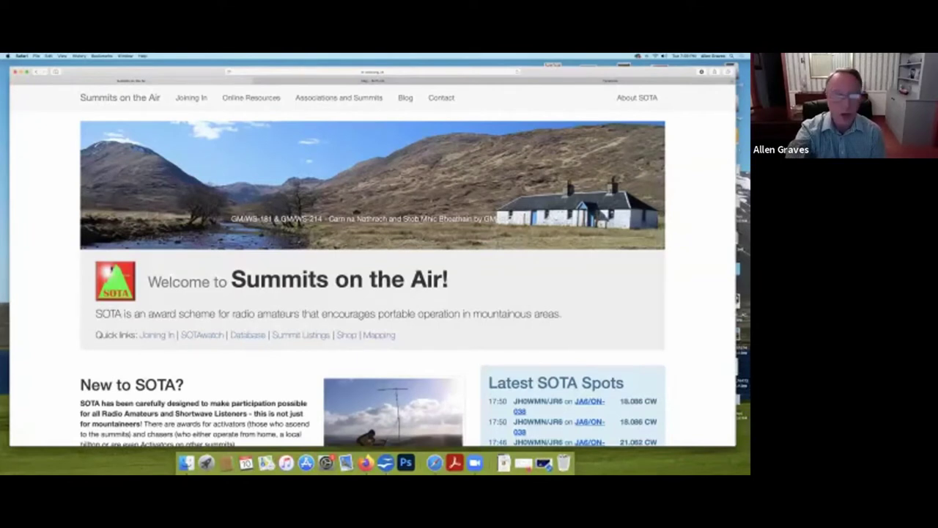
pyautogui.scroll(-1, 373, 264)
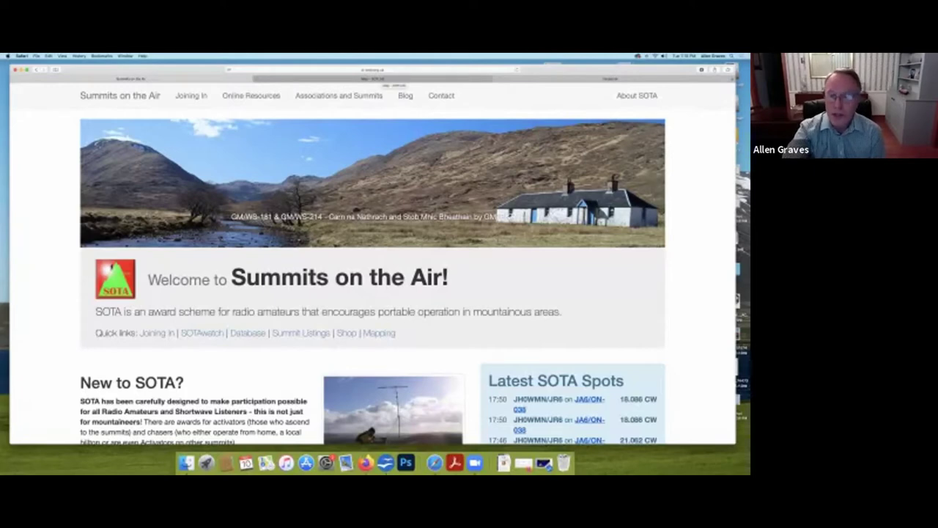
pyautogui.scroll(-5, 408, 257)
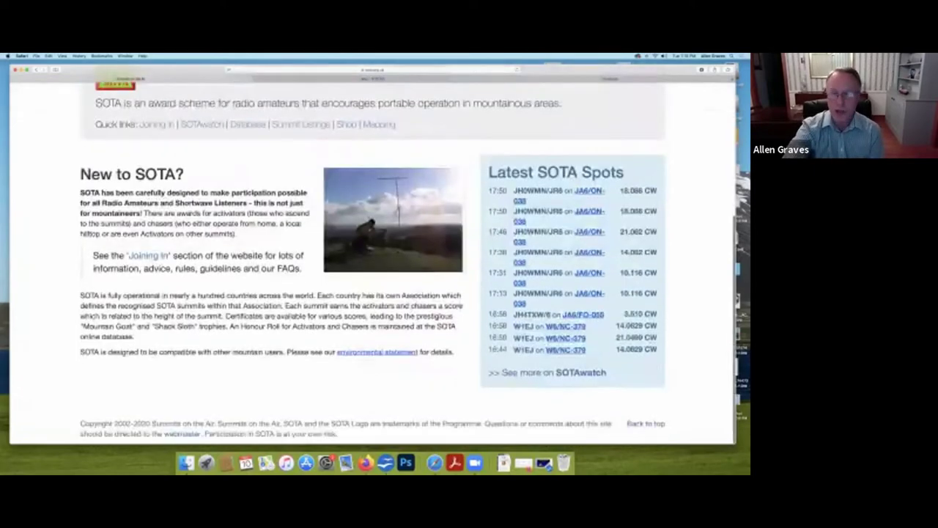
pyautogui.scroll(5, 407, 256)
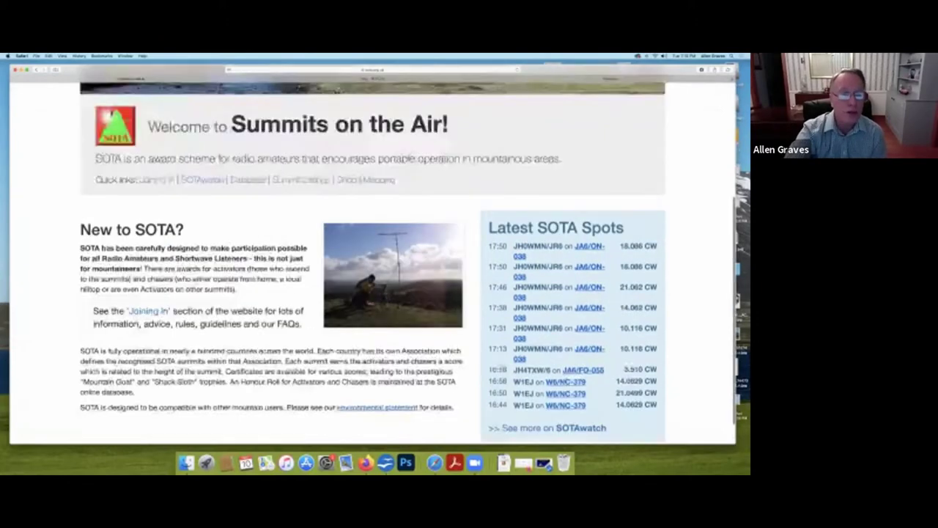
# Open the SOTA Online Resources page and scroll down through its listings.
pyautogui.click(251, 95)
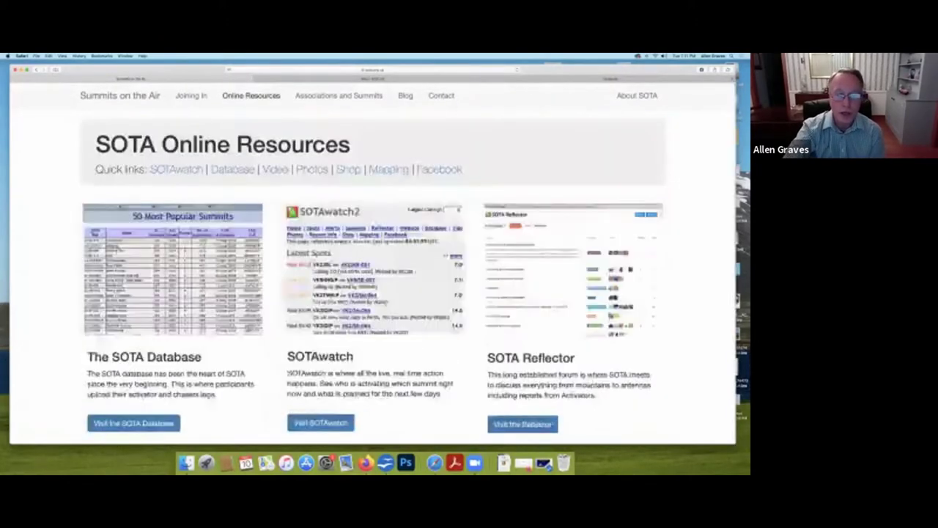
pyautogui.scroll(-2, 407, 256)
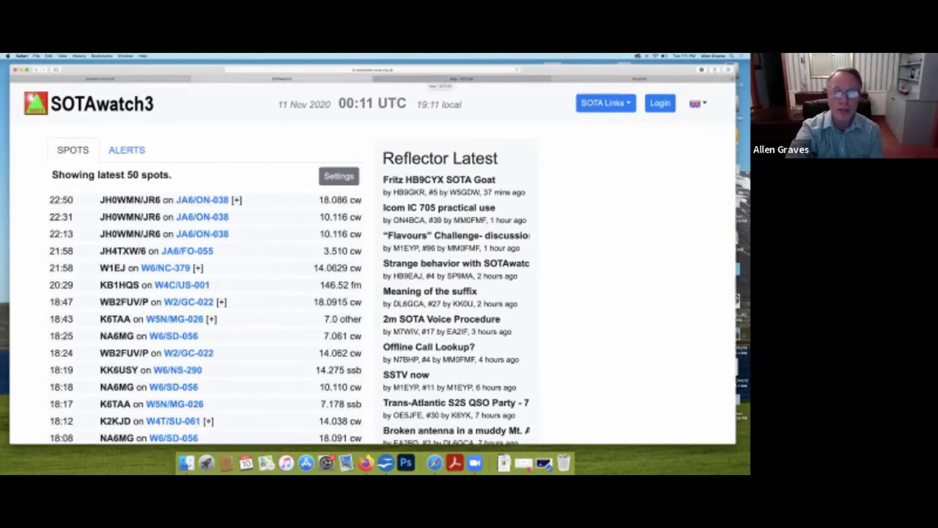
# Switch to the SOTLAS tab showing the summit map around central Virginia.
pyautogui.click(440, 78)
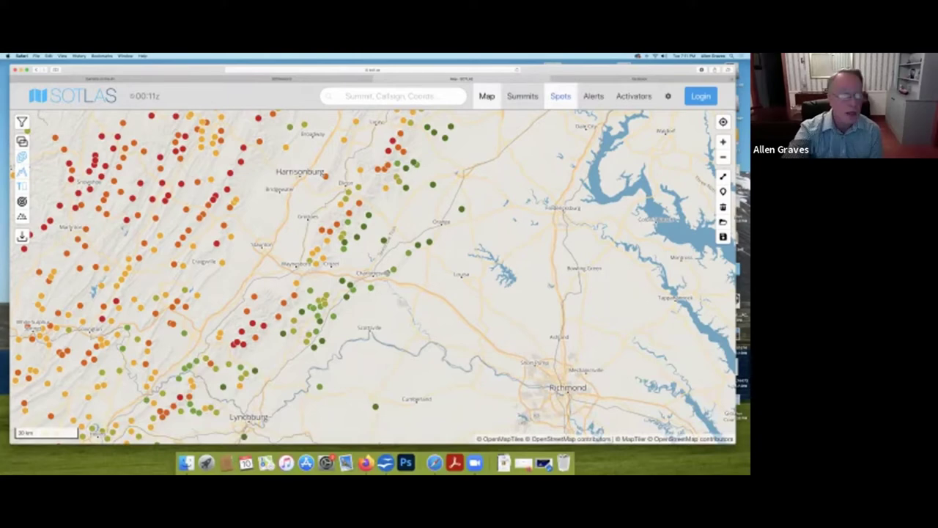
# Show the SOTLAS spots table, highlight the latest spot's time, callsign and summit, then return to Online Resources.
pyautogui.click(561, 96)
pyautogui.scroll(-2, 373, 264)
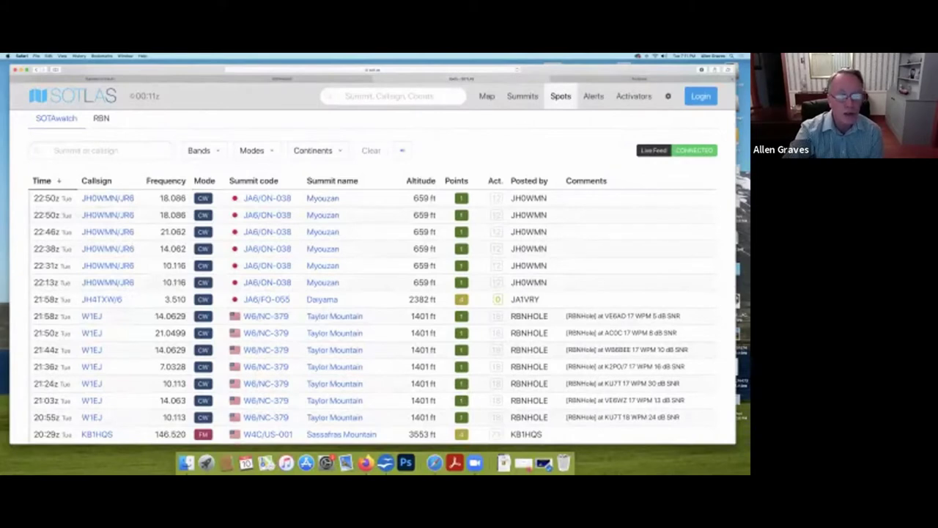
pyautogui.moveTo(34, 198); pyautogui.dragTo(301, 199)
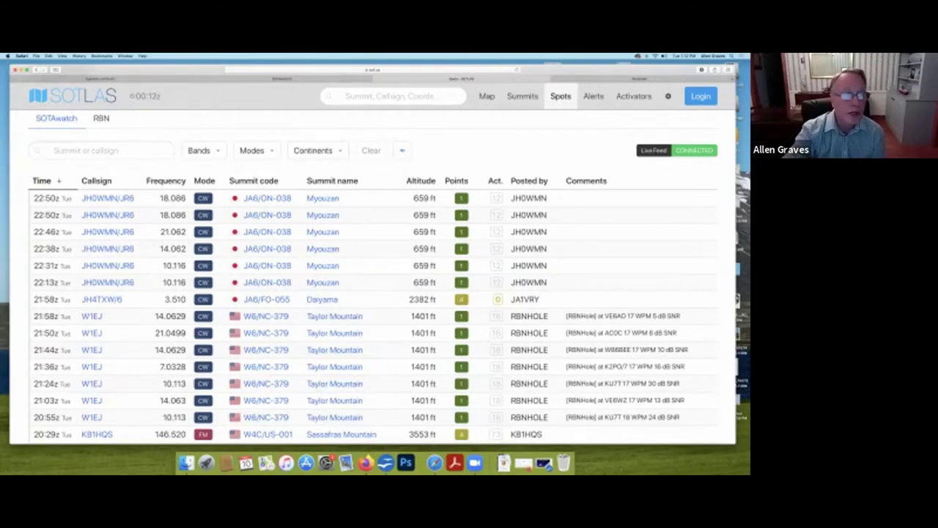
pyautogui.hotkey('ctrl', 'shift', 'Tab')
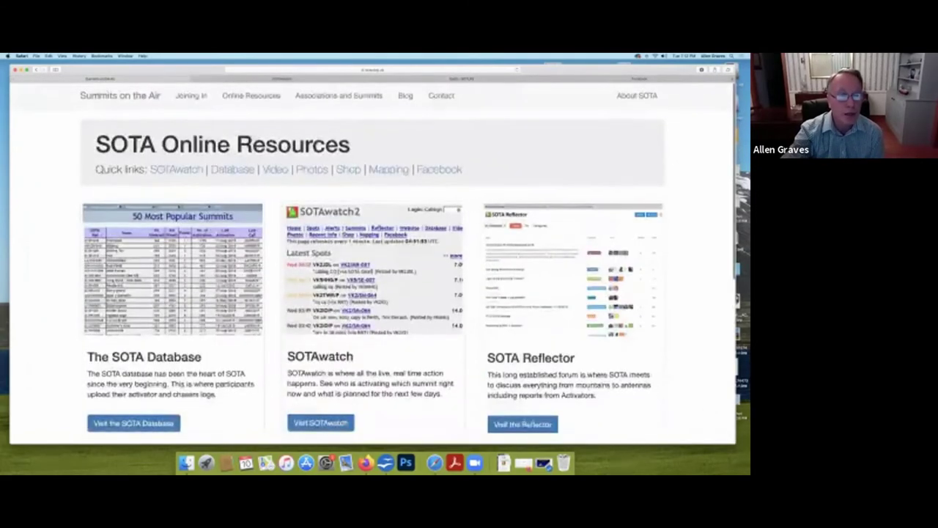
# Go back to the sota.org.uk home page and follow the Database quick link.
pyautogui.hotkey('ctrl', 'shift', 'Tab')
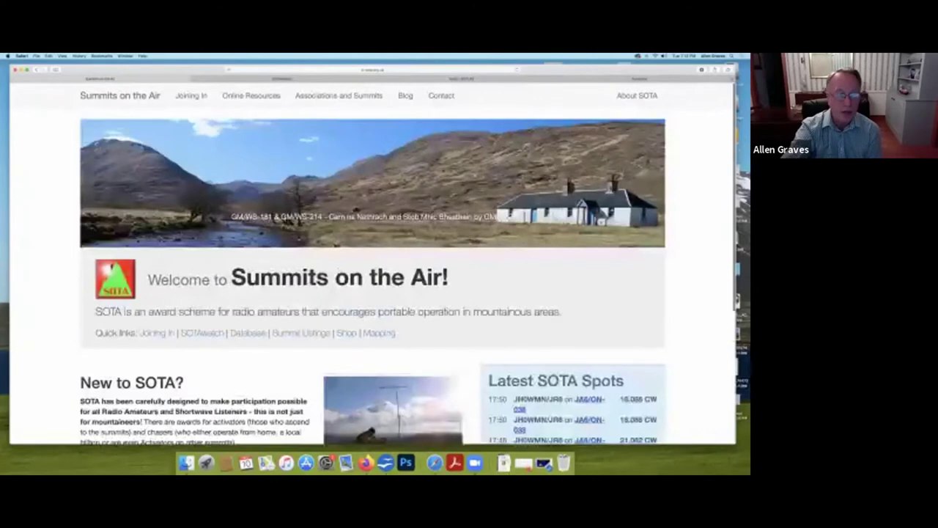
pyautogui.scroll(-3, 372, 264)
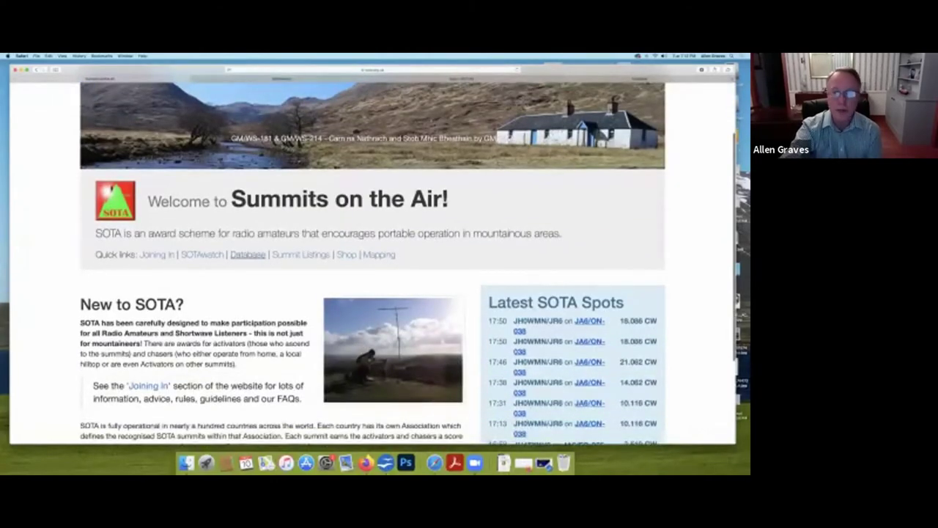
pyautogui.click(248, 254)
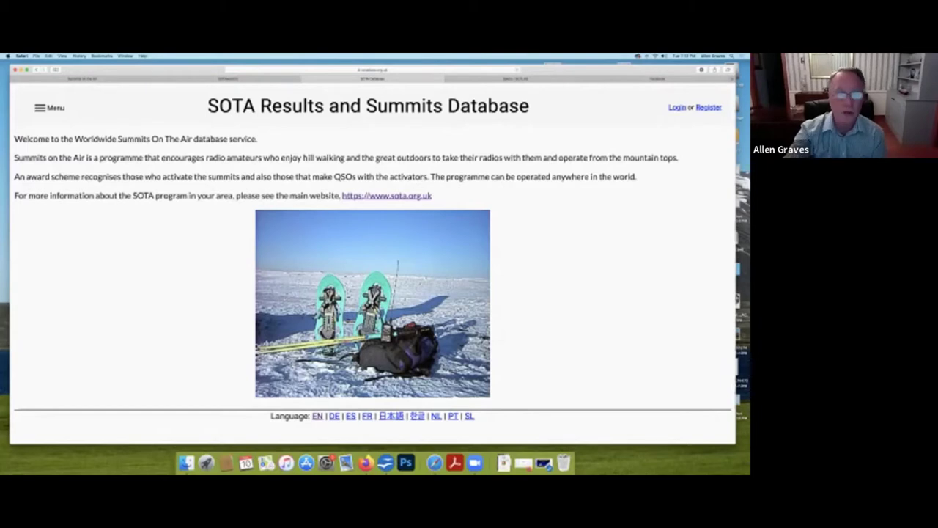
# Sign in to the SOTA database with the account password.
pyautogui.click(676, 107)
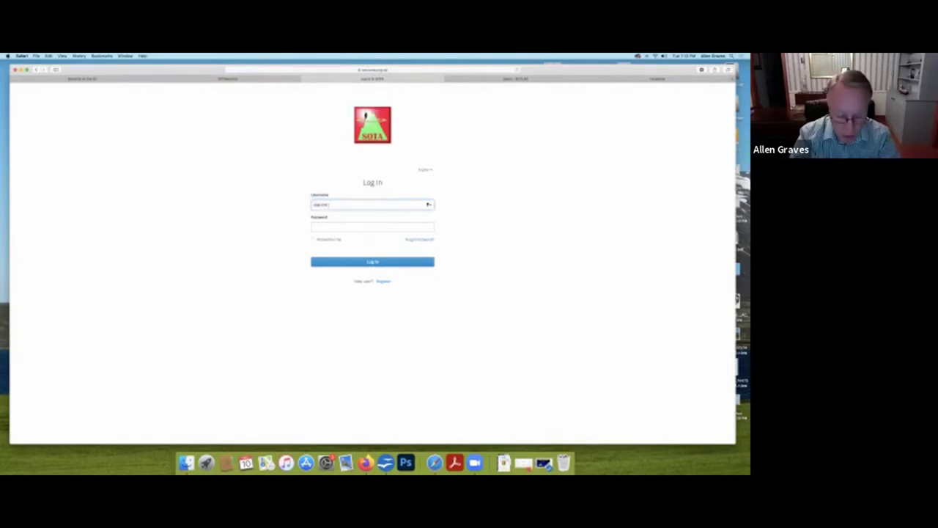
pyautogui.click(371, 227)
pyautogui.write('•••')
pyautogui.press('Return')
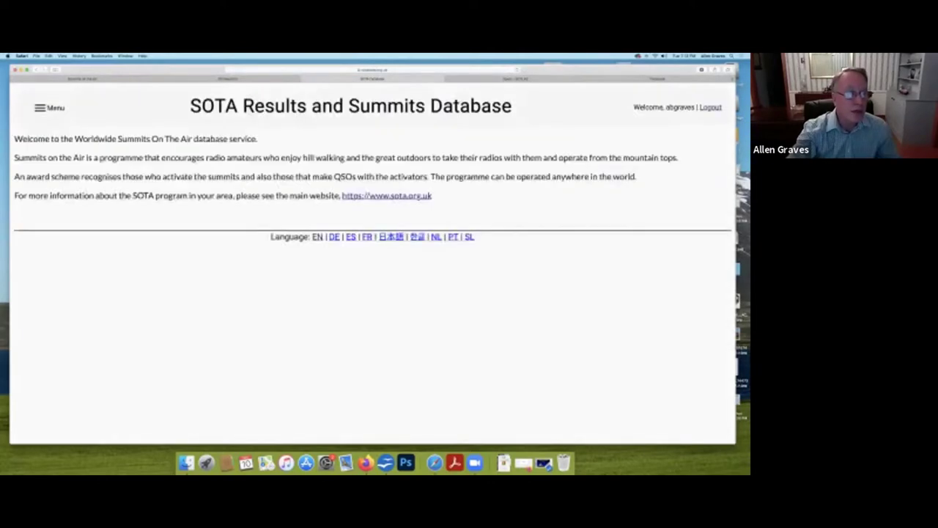
# Open Menu > Submit Logs > Submit Chaser/S2S Entry.
pyautogui.click(49, 107)
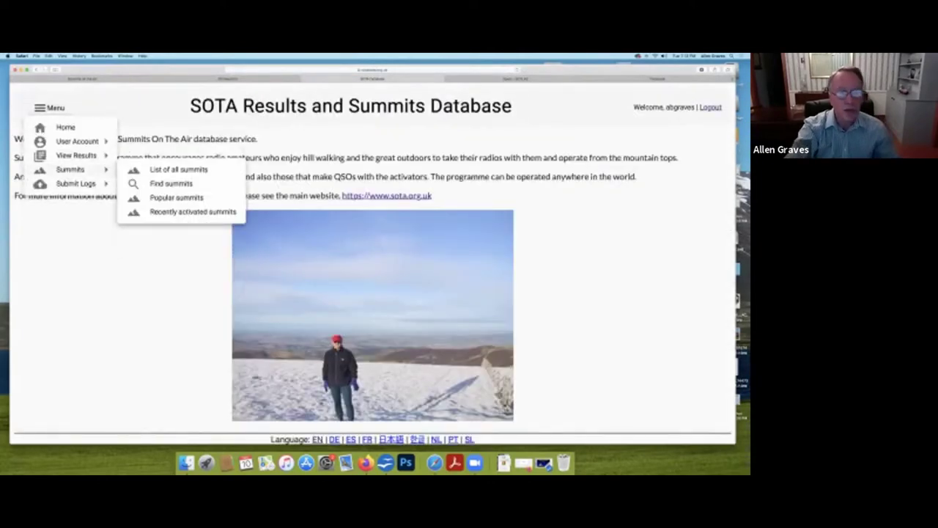
pyautogui.moveTo(76, 156)
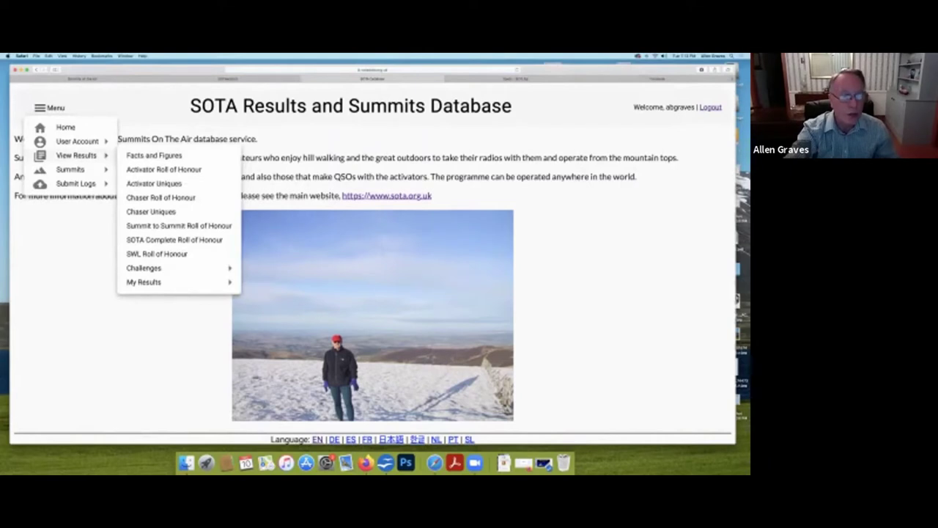
pyautogui.moveTo(76, 183)
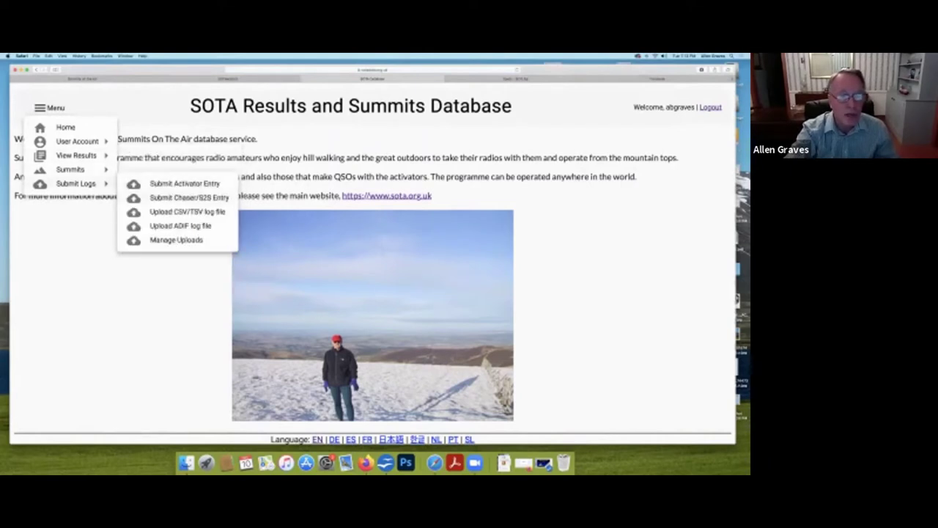
pyautogui.click(189, 197)
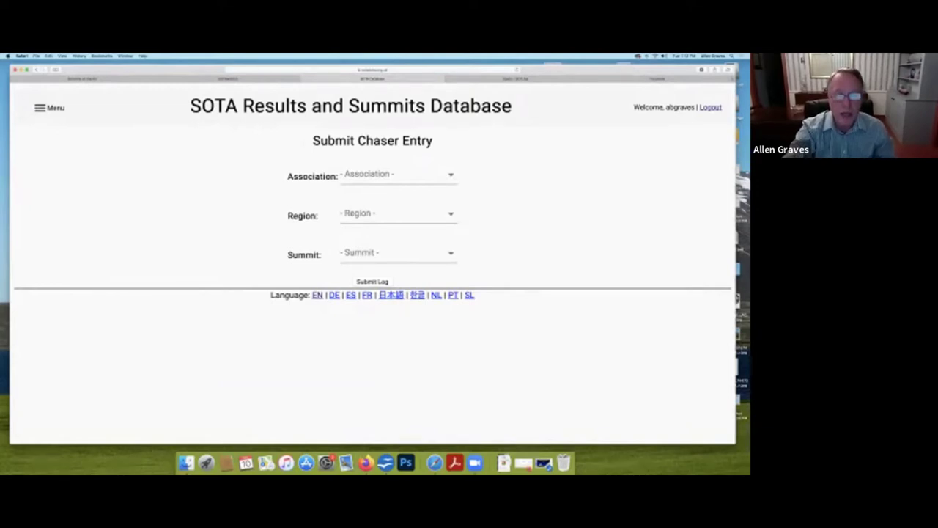
# Choose association W4V - USA - Virginia, region SH - VA-Shenandoah Park, summit W4V/SH-002 Stony Man.
pyautogui.click(396, 174)
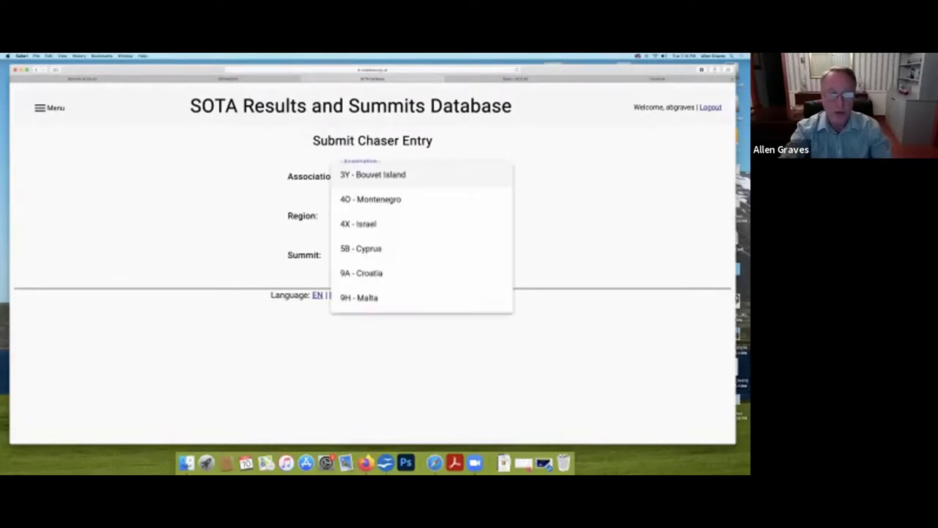
pyautogui.press('w')
pyautogui.scroll(-5, 396, 201)
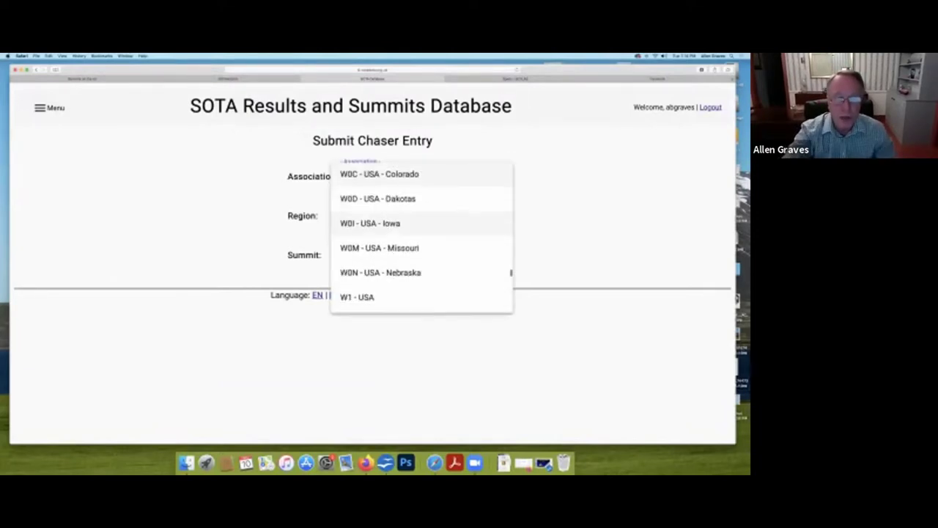
pyautogui.scroll(-3, 422, 237)
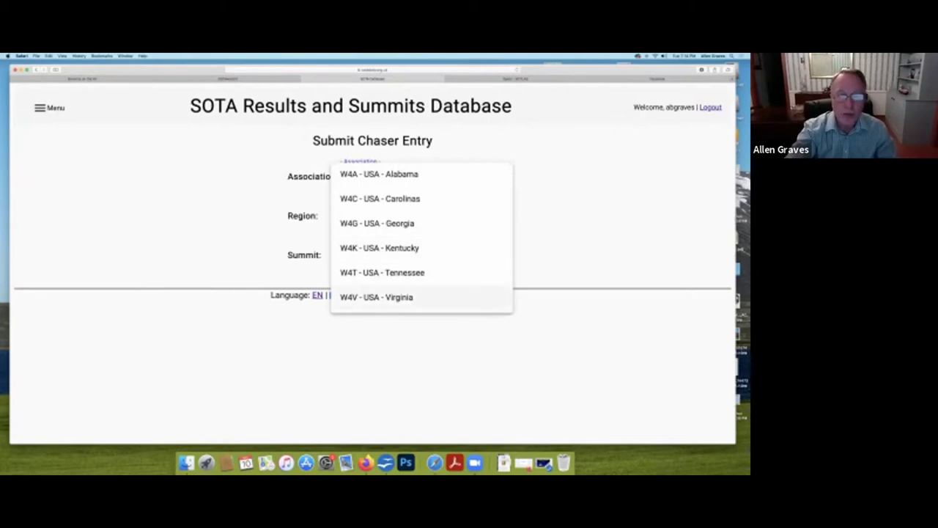
pyautogui.click(376, 296)
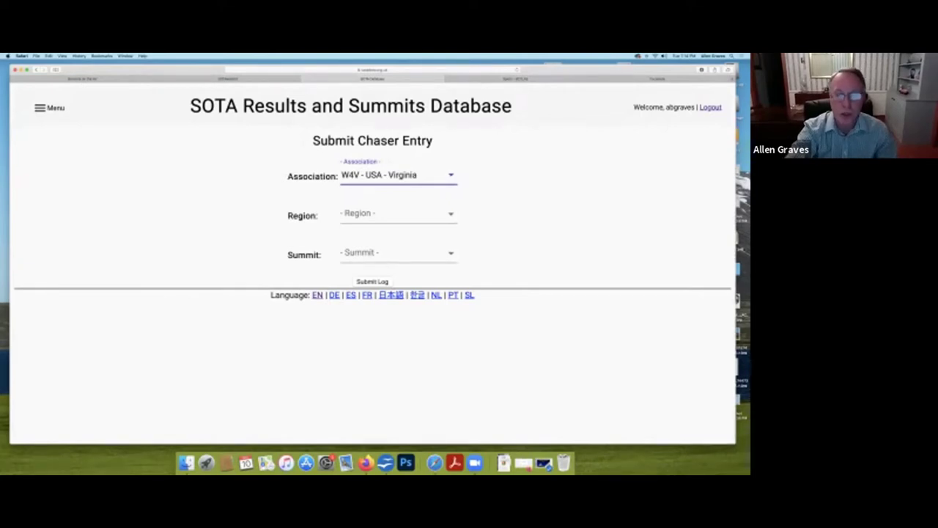
pyautogui.click(396, 213)
pyautogui.scroll(-2, 388, 278)
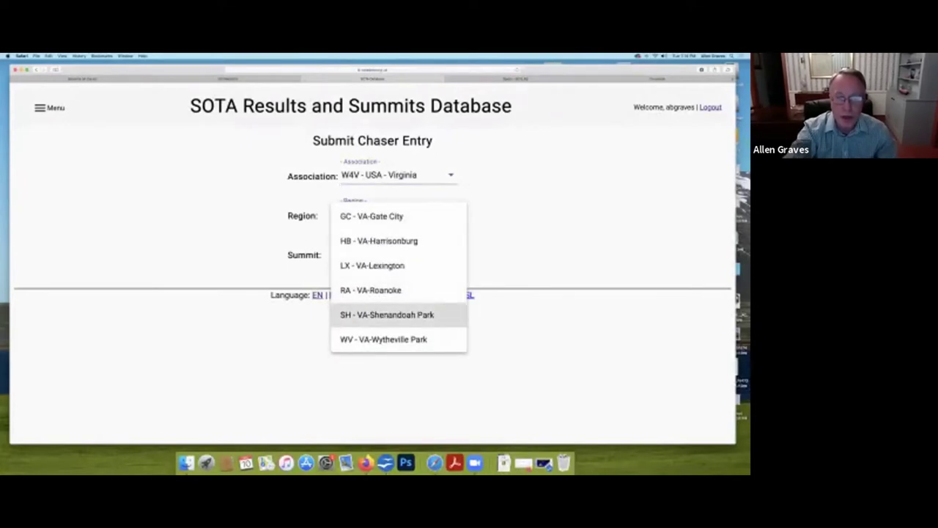
pyautogui.click(387, 315)
pyautogui.click(396, 252)
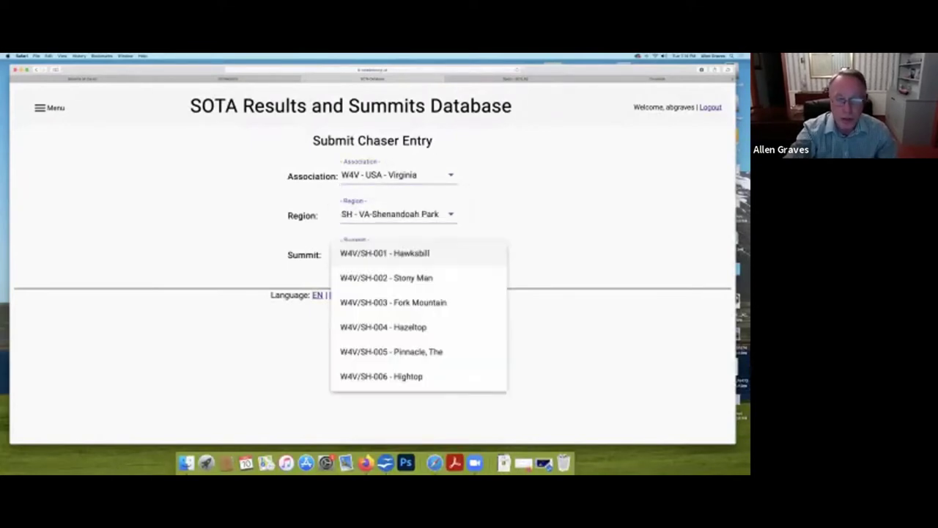
pyautogui.click(386, 278)
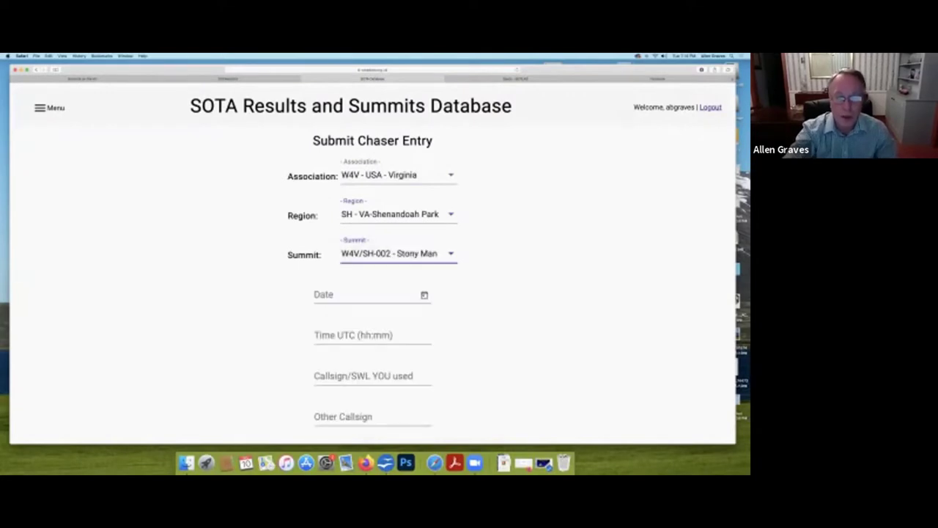
# Set the contact date to November 10 and enter your own and the other station's callsigns.
pyautogui.scroll(-2, 386, 262)
pyautogui.click(425, 231)
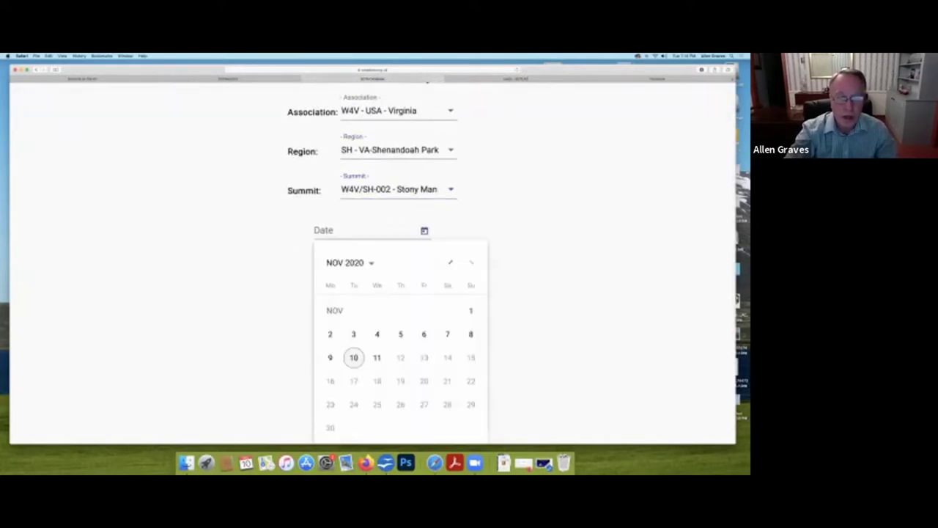
pyautogui.click(353, 357)
pyautogui.scroll(-2, 373, 293)
pyautogui.click(372, 213)
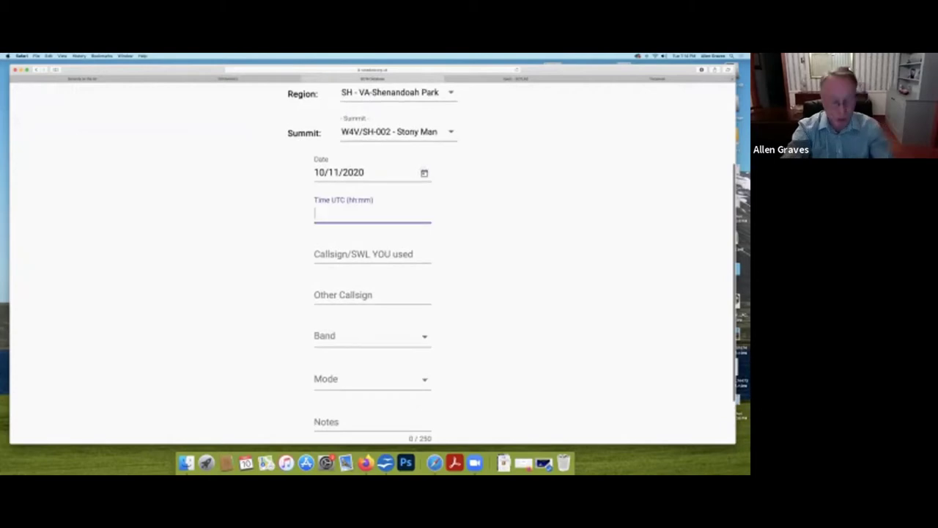
pyautogui.click(372, 253)
pyautogui.write('ag4va')
pyautogui.press('Tab')
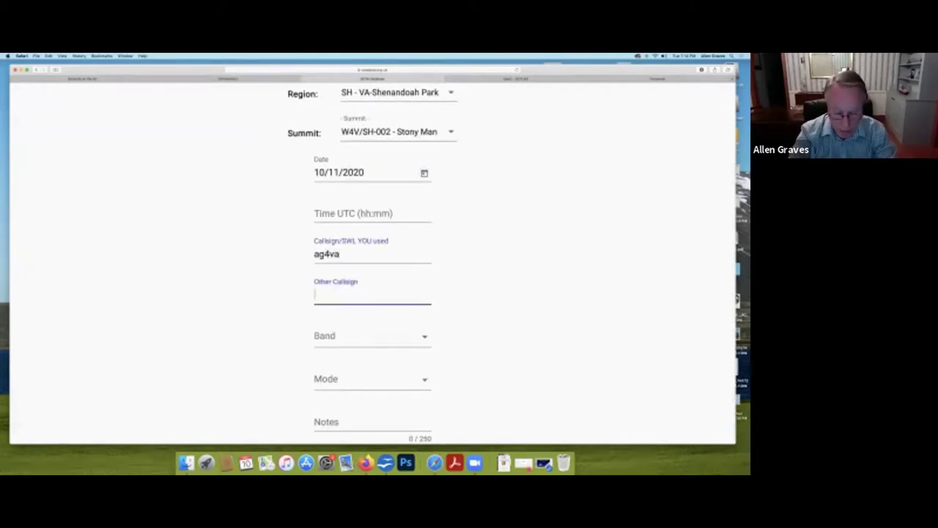
pyautogui.write('k4rka')
# Set the band to 14MHz and the mode to SSB.
pyautogui.scroll(-2, 372, 256)
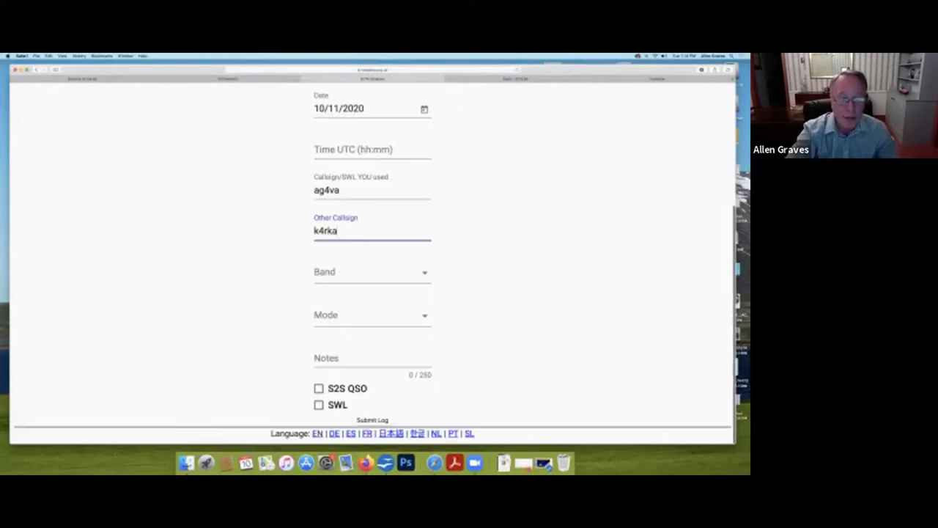
pyautogui.click(370, 272)
pyautogui.scroll(-2, 373, 330)
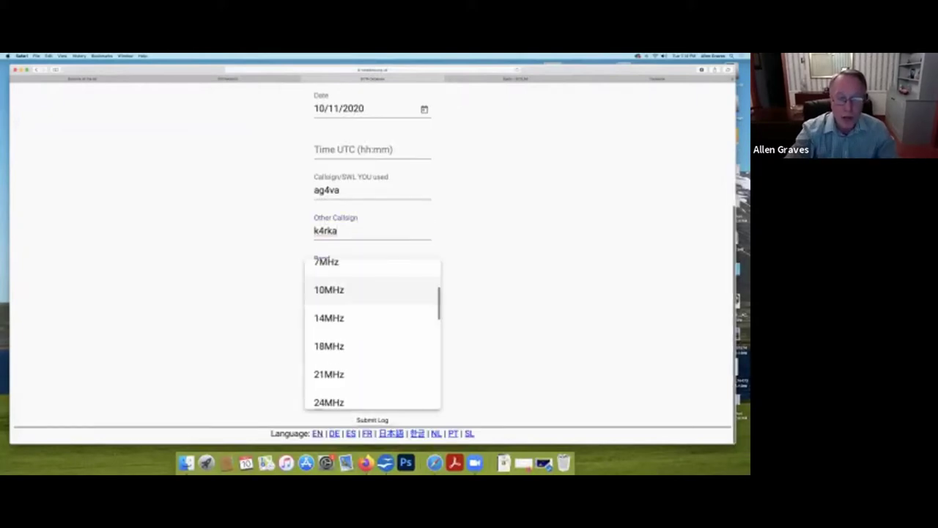
pyautogui.click(345, 315)
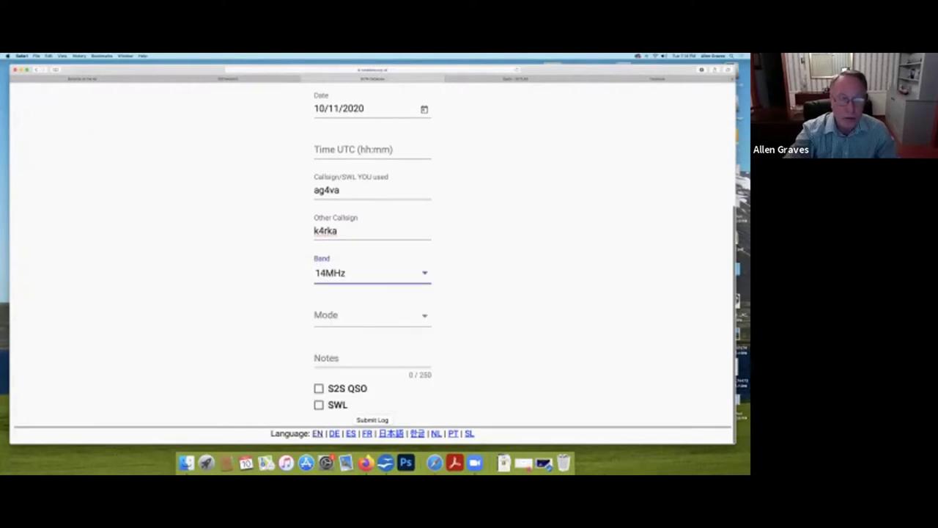
pyautogui.click(370, 315)
pyautogui.click(321, 298)
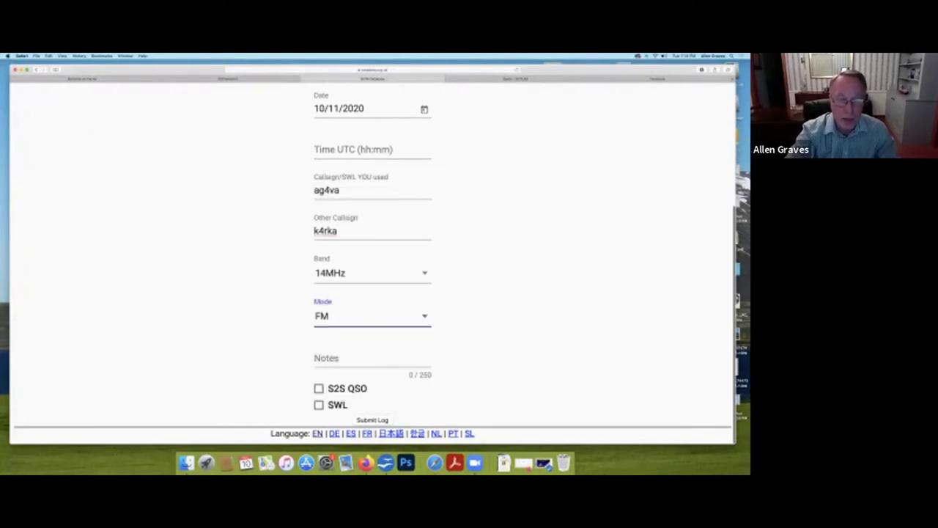
pyautogui.click(370, 315)
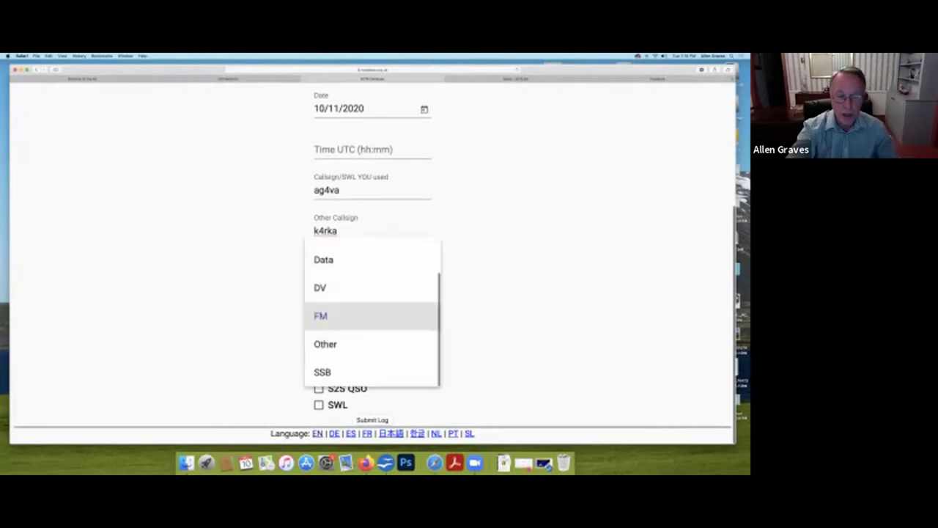
pyautogui.click(337, 371)
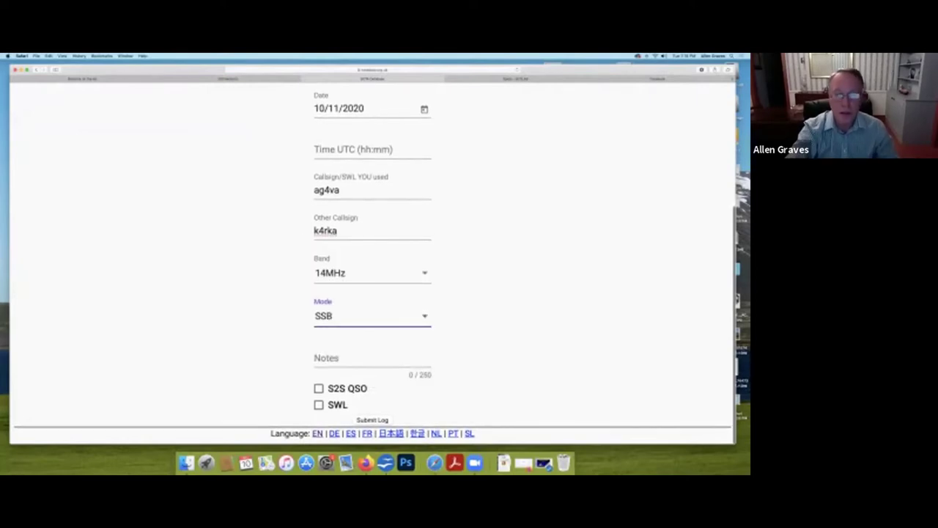
pyautogui.scroll(5, 372, 264)
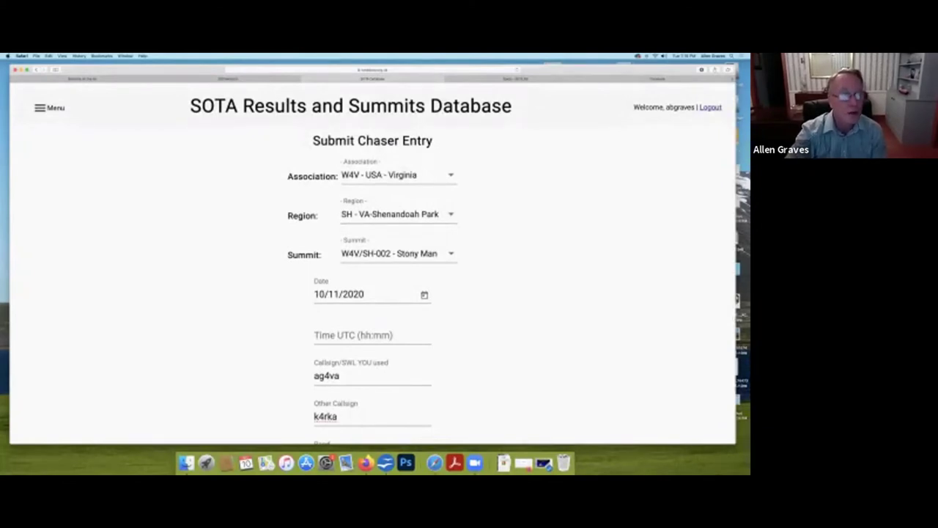
# Open the Chaser Roll of Honour for W4V - USA - Virginia.
pyautogui.click(49, 107)
pyautogui.moveTo(77, 155)
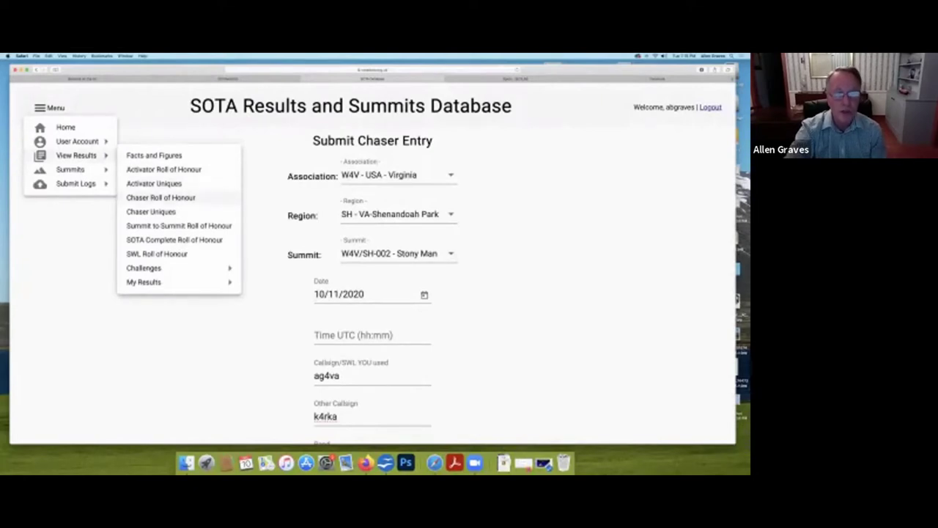
pyautogui.click(160, 197)
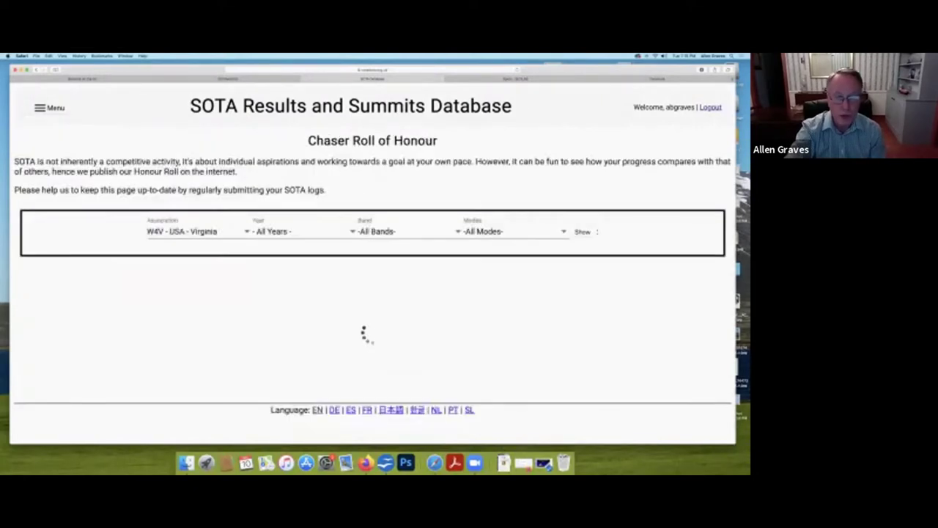
# Highlight the top chaser's 6804 activators and 37378 points, then the eleventh-placed row.
pyautogui.scroll(-4, 374, 293)
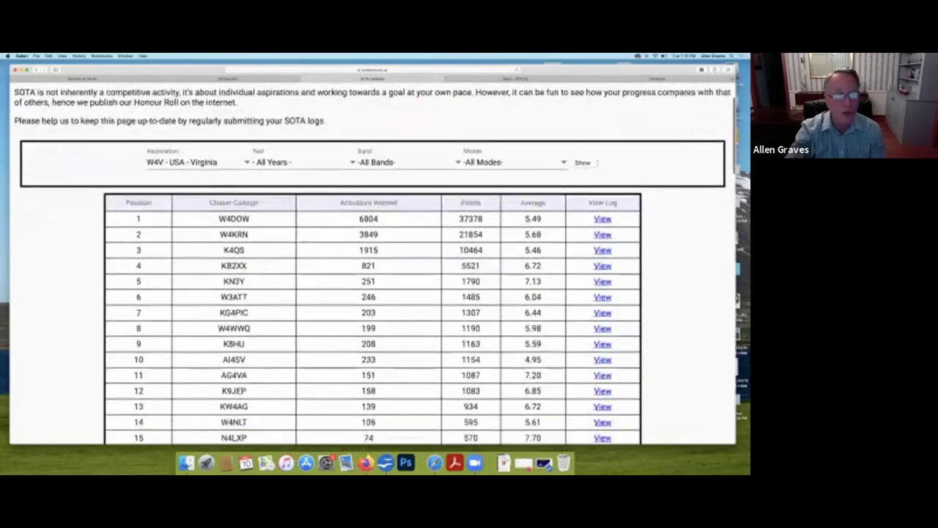
pyautogui.scroll(-2, 374, 293)
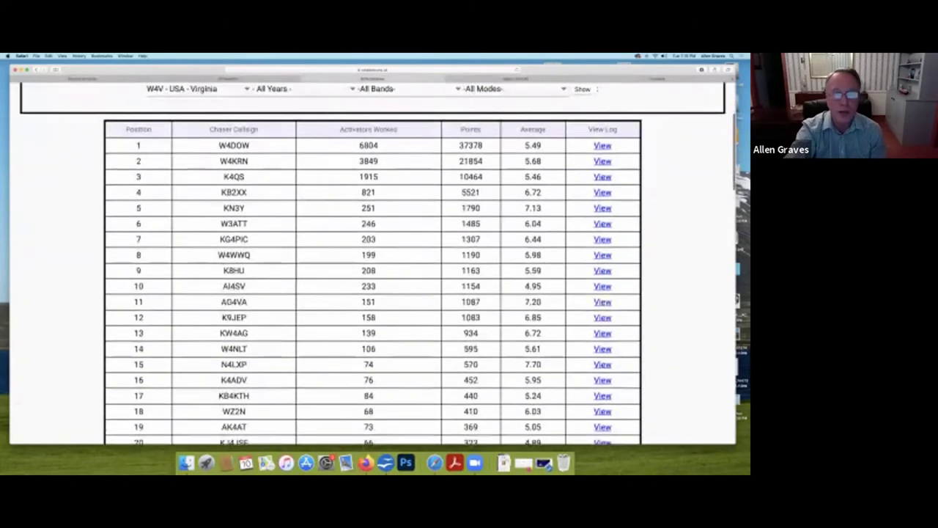
pyautogui.doubleClick(368, 145)
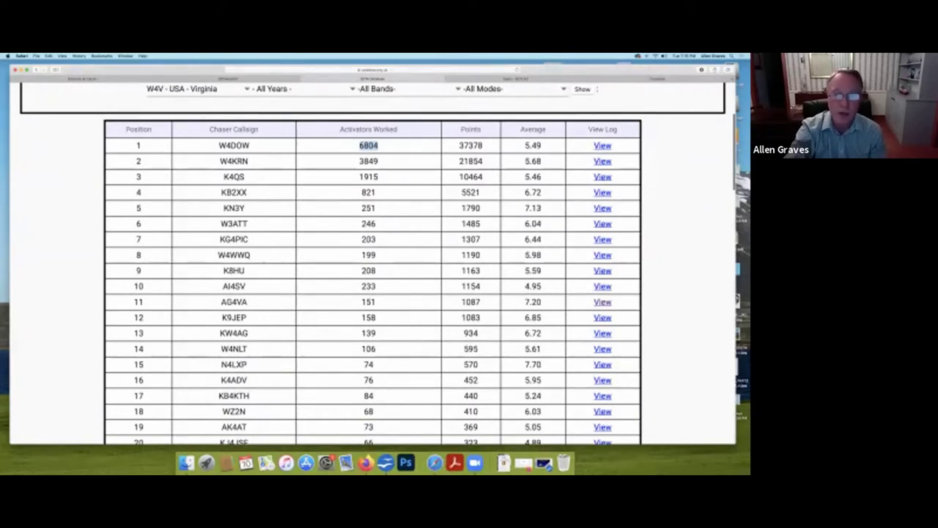
pyautogui.moveTo(483, 145); pyautogui.dragTo(458, 145)
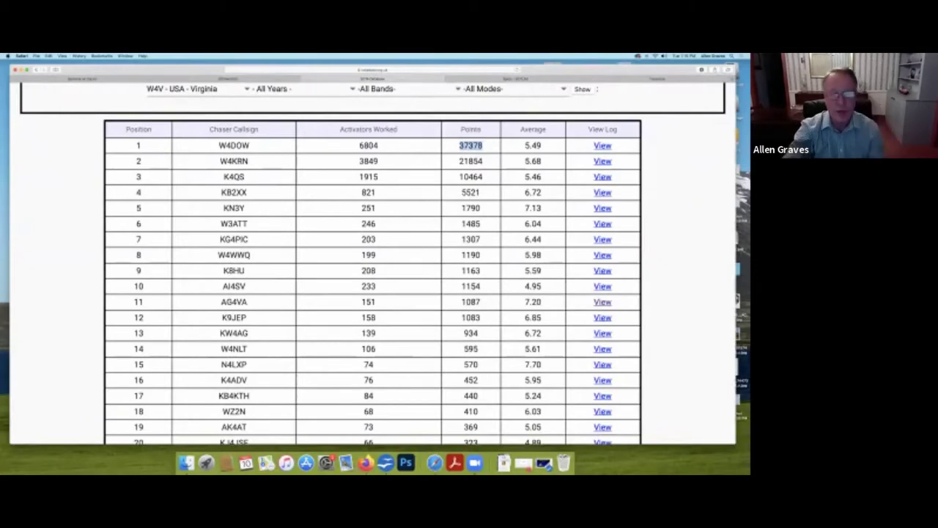
pyautogui.scroll(-1, 373, 278)
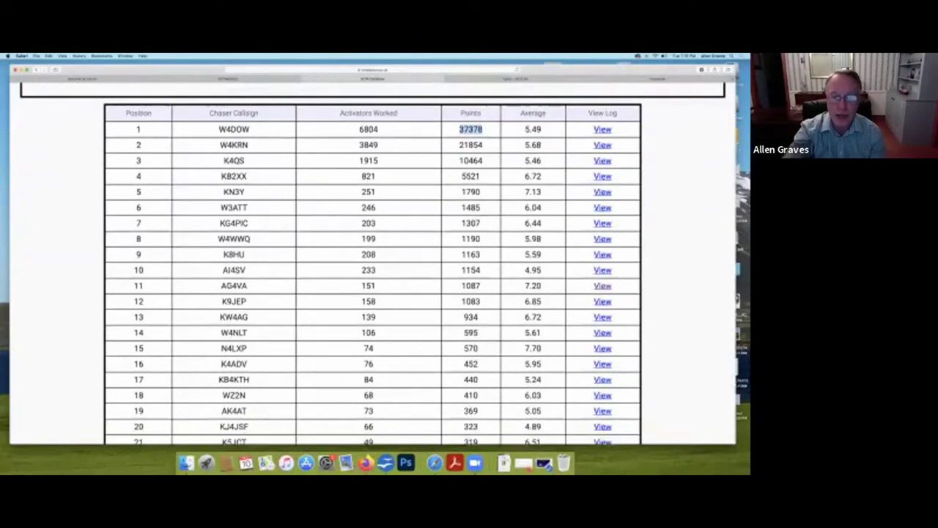
pyautogui.moveTo(630, 286); pyautogui.dragTo(133, 286)
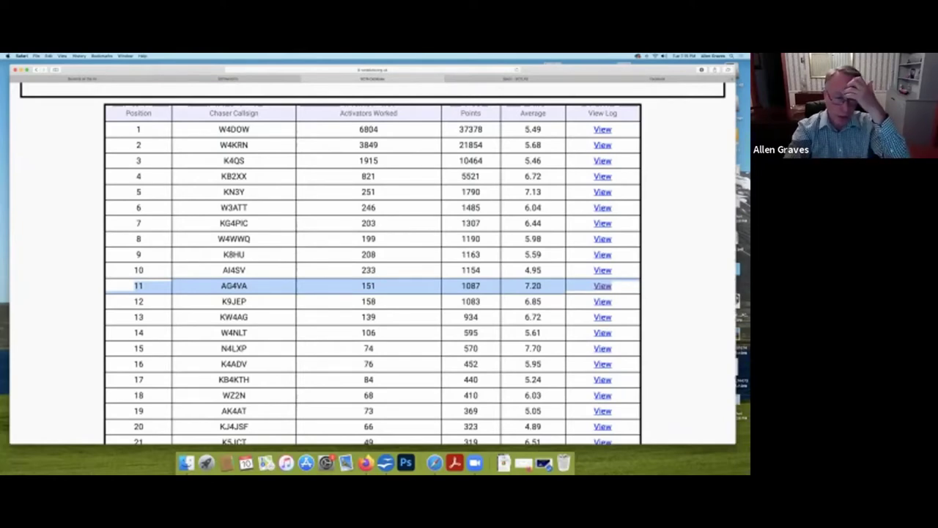
pyautogui.scroll(4, 372, 264)
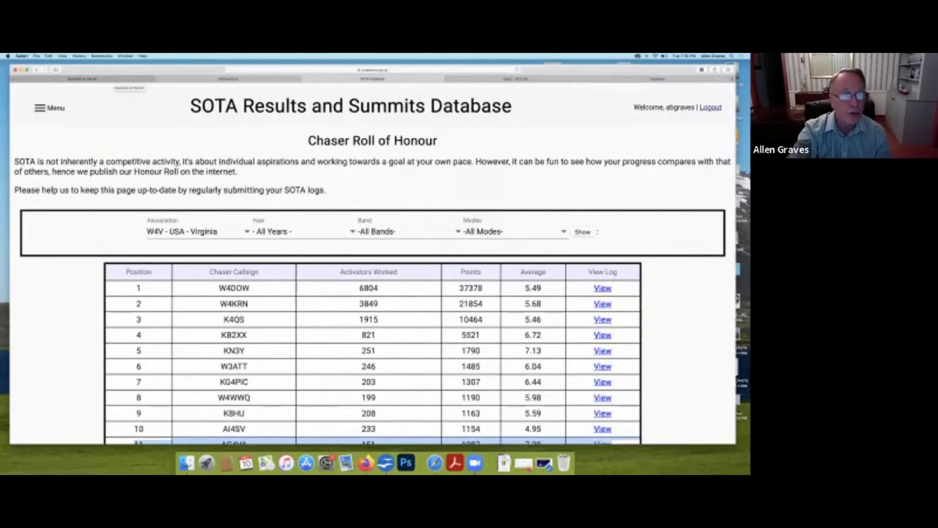
# Switch to the Summits on the Air tab, then restore the presentation at slide 3, Prominence.
pyautogui.click(117, 78)
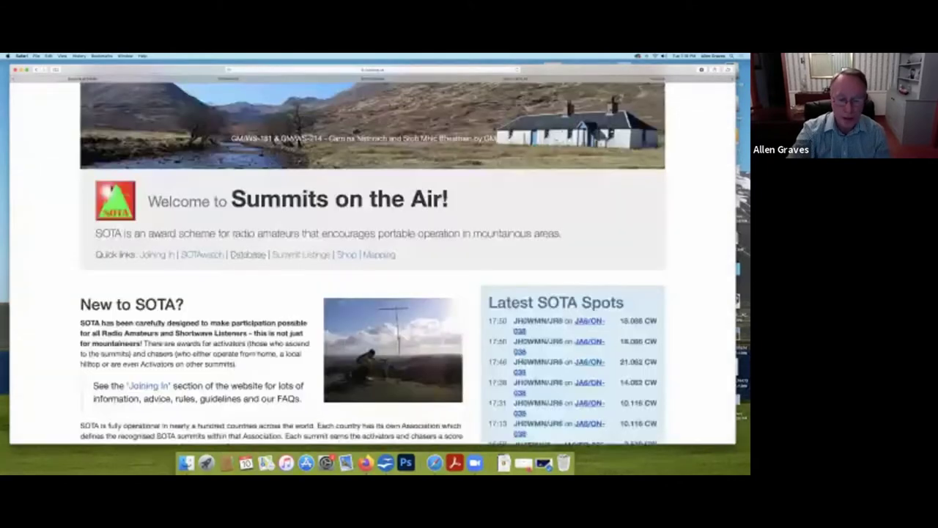
pyautogui.click(543, 462)
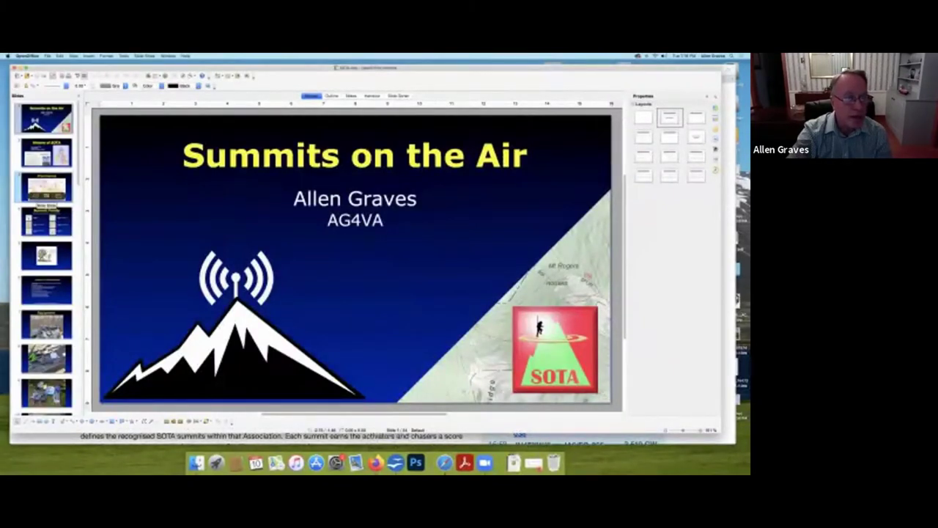
pyautogui.click(46, 188)
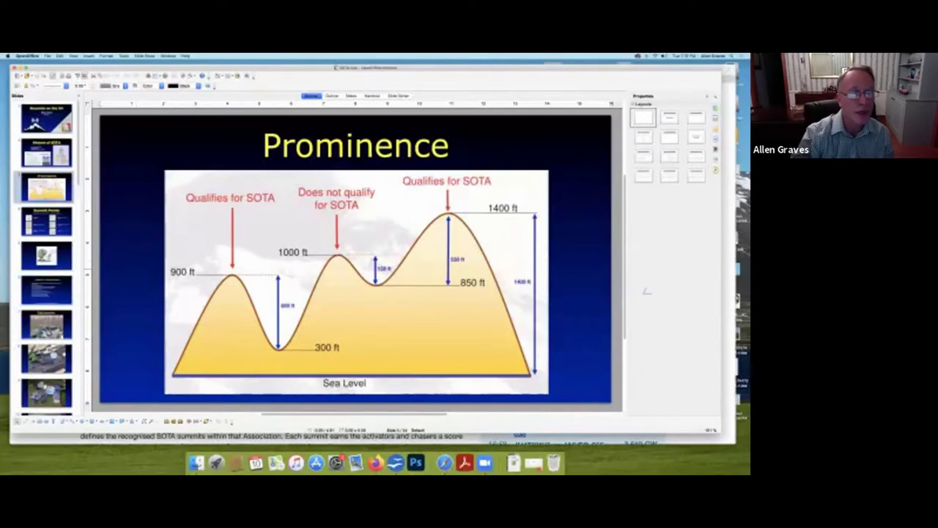
# Leave the slides, bring up the SOTLAS summit map tab and zoom out one level.
pyautogui.press('super+m')
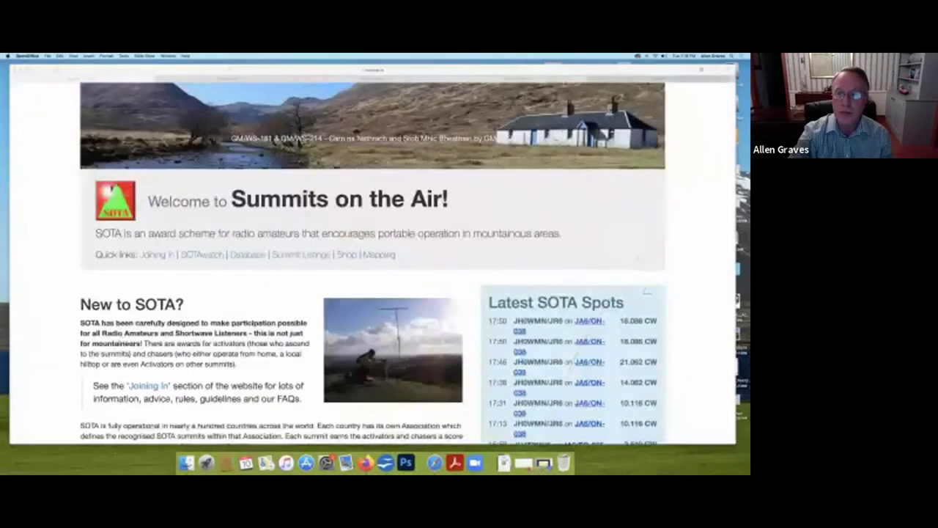
pyautogui.hotkey('ctrl', 'Tab')
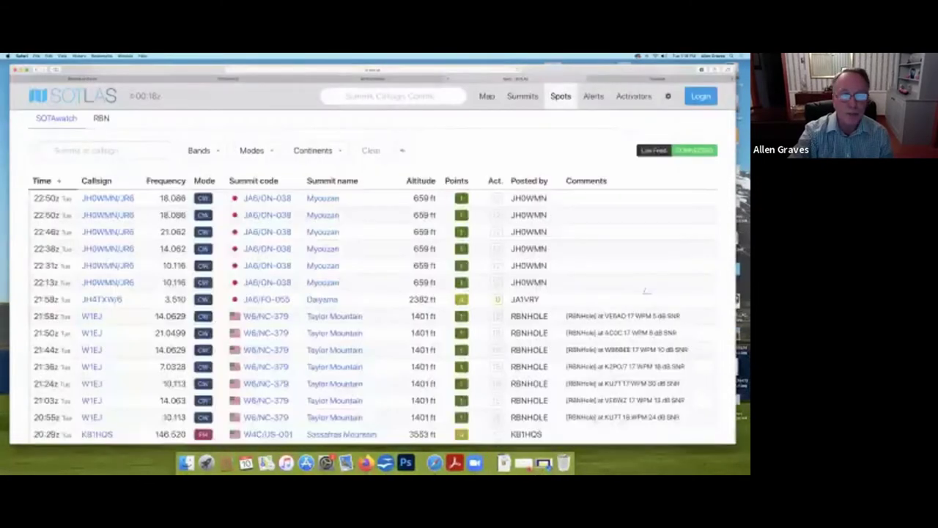
pyautogui.scroll(3, 646, 291)
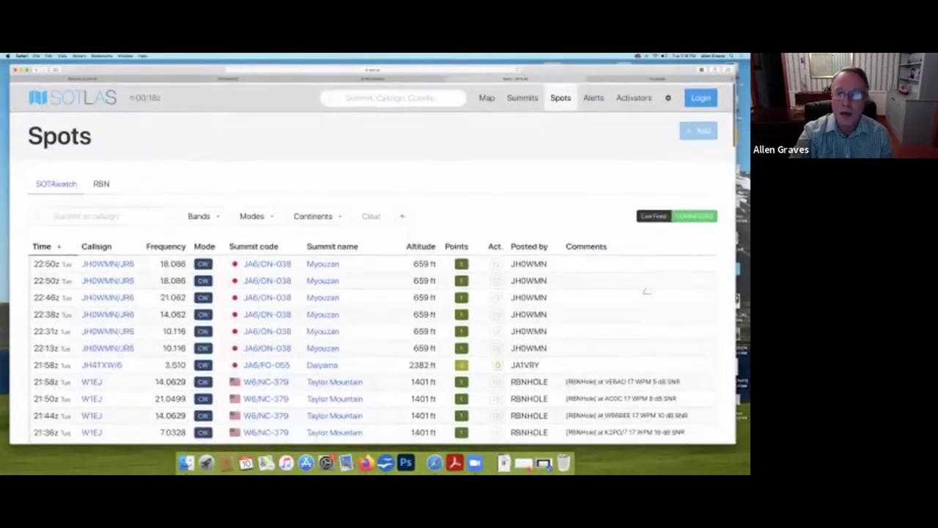
pyautogui.hotkey('ctrl', 'Tab')
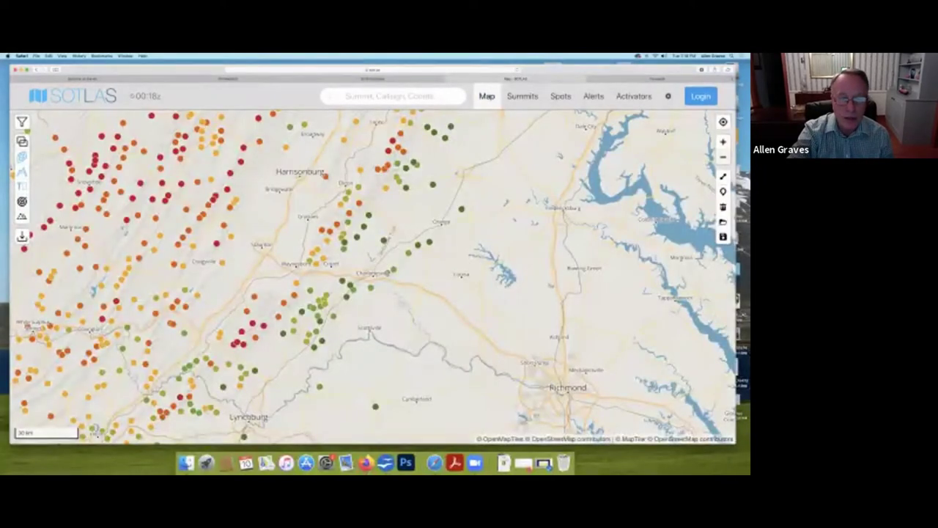
pyautogui.press('-')
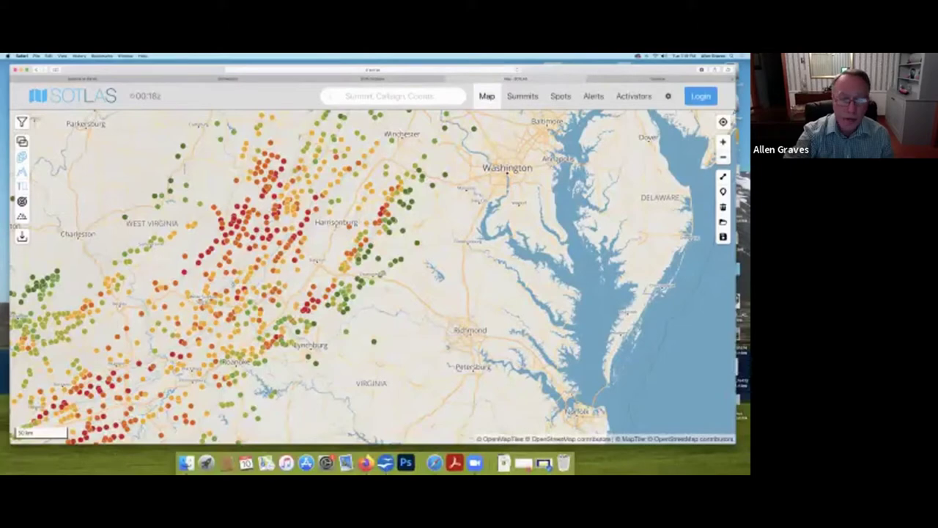
# Survey the world summit map from the western US to Europe and Africa, ending on North America.
pyautogui.scroll(-2, 370, 271)
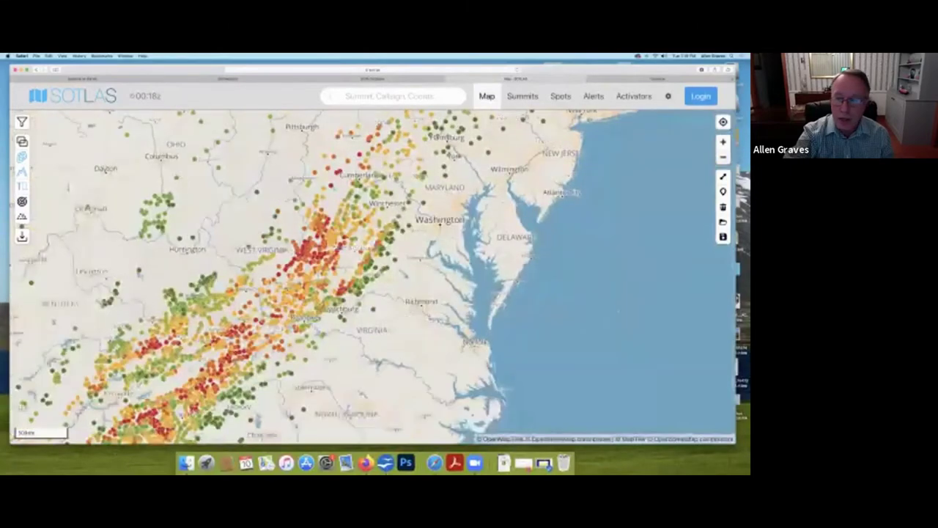
pyautogui.scroll(-2, 370, 271)
pyautogui.scroll(-2, 371, 271)
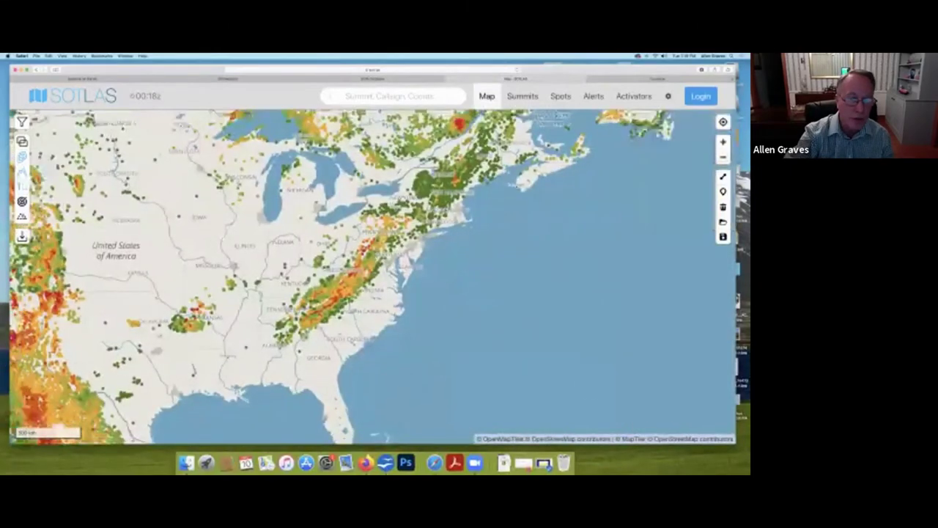
pyautogui.moveTo(293, 278); pyautogui.dragTo(479, 259)
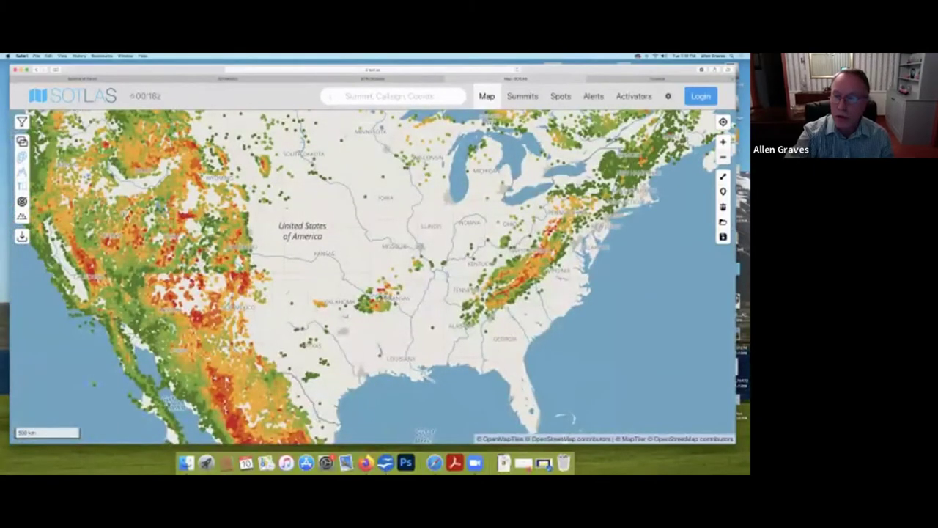
pyautogui.scroll(-1, 374, 293)
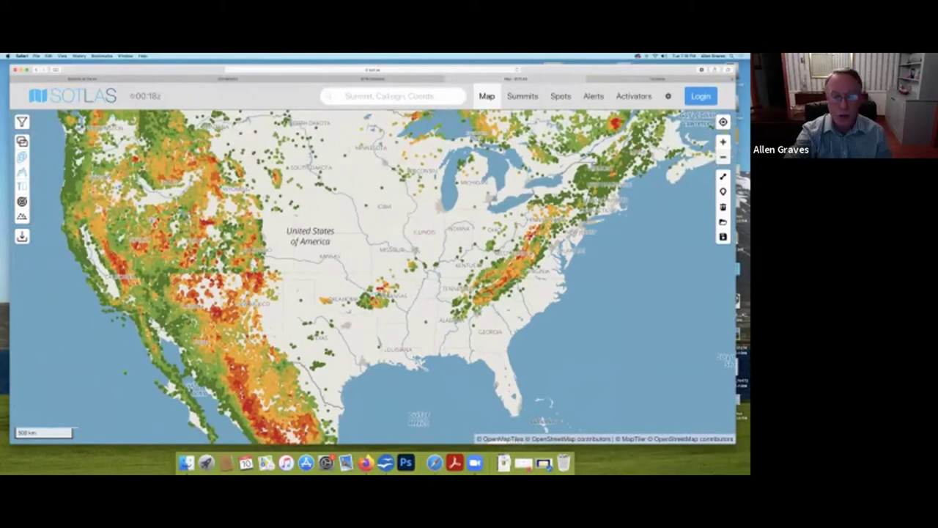
pyautogui.scroll(-1, 374, 279)
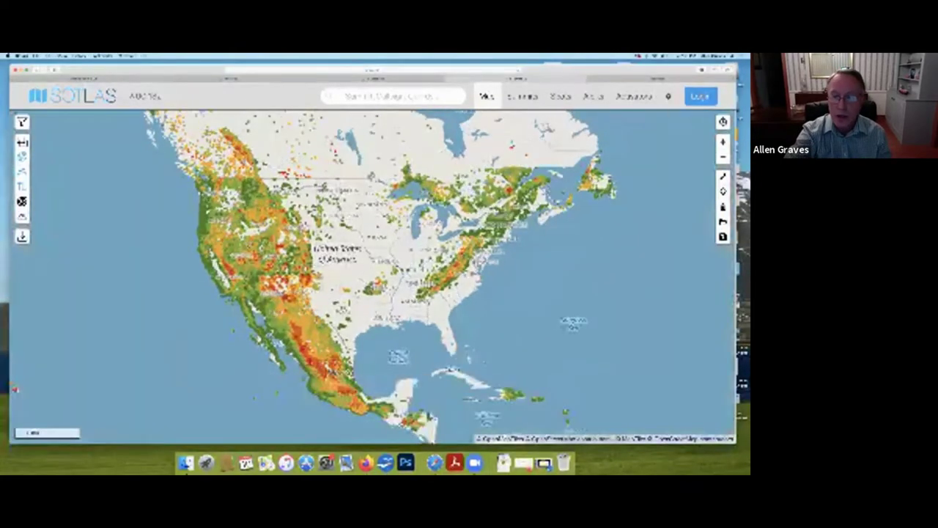
pyautogui.scroll(-1, 374, 278)
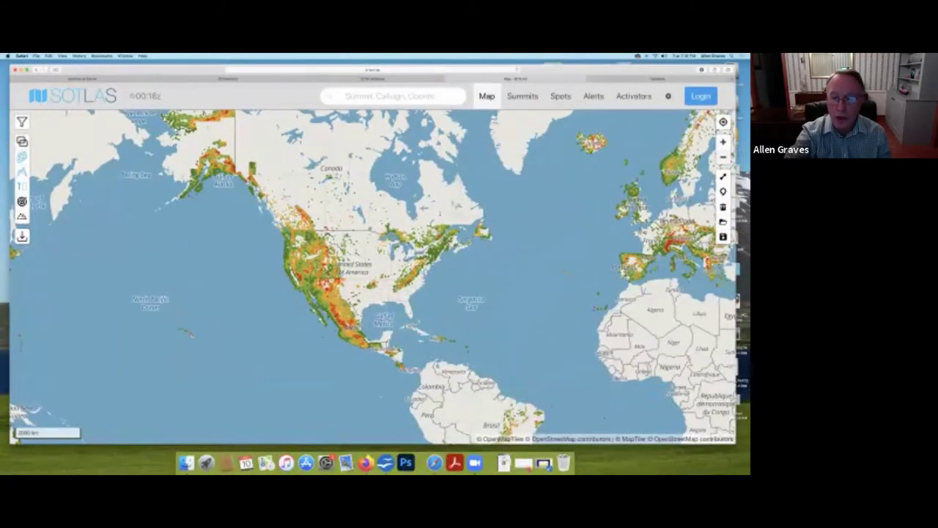
pyautogui.scroll(-3, 366, 264)
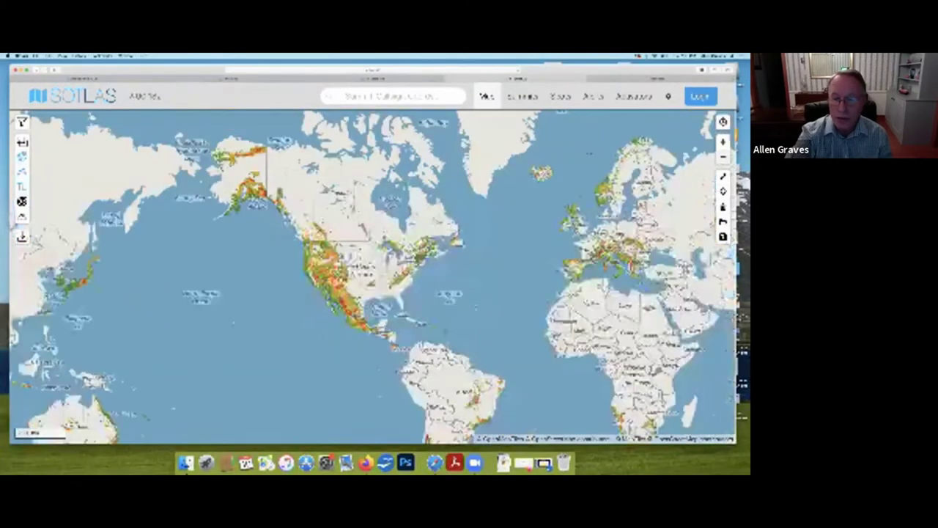
pyautogui.moveTo(440, 279); pyautogui.dragTo(271, 253)
pyautogui.scroll(2, 363, 291)
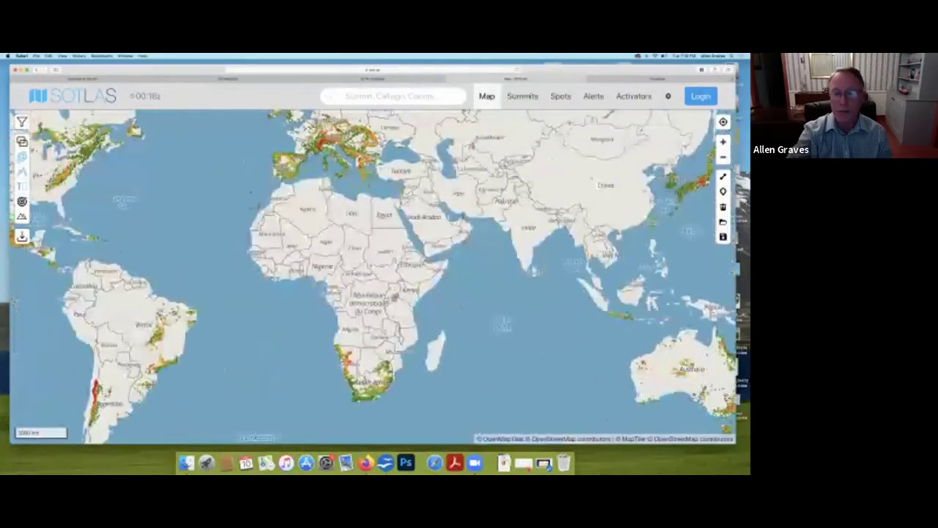
pyautogui.moveTo(367, 264); pyautogui.dragTo(564, 327)
pyautogui.moveTo(367, 279); pyautogui.dragTo(427, 286)
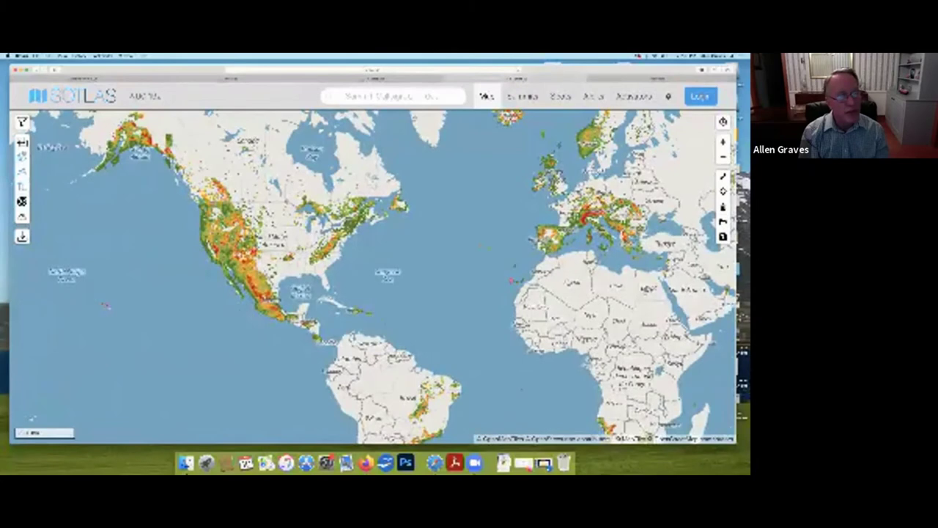
pyautogui.scroll(3, 330, 231)
pyautogui.moveTo(330, 242); pyautogui.dragTo(396, 253)
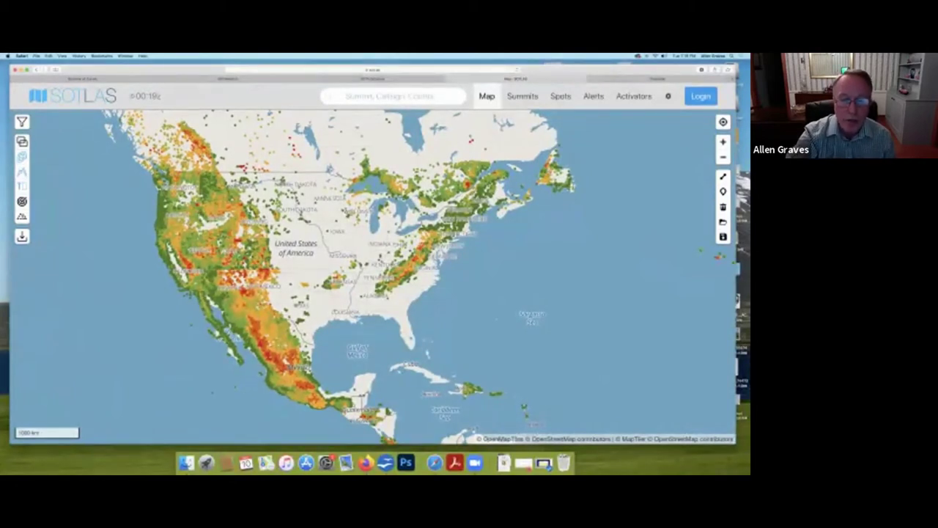
# Zoom into Virginia's Shenandoah area and open the Stony Man (W4V/SH-002) summit page.
pyautogui.scroll(4, 439, 253)
pyautogui.scroll(5, 440, 253)
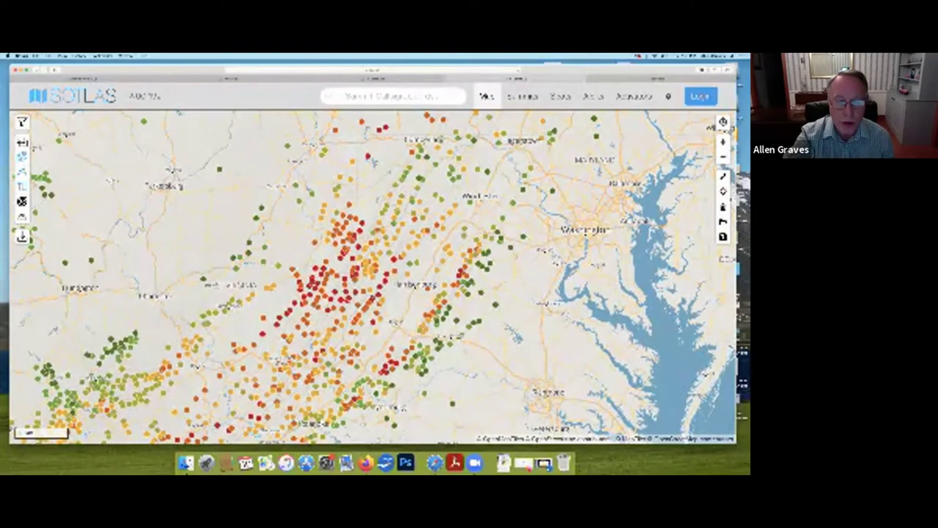
pyautogui.scroll(2, 501, 272)
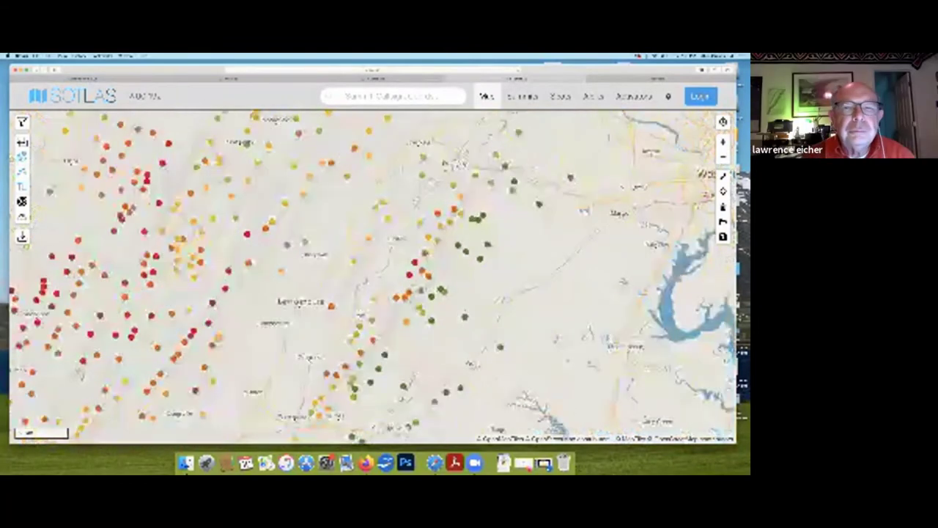
pyautogui.scroll(5, 622, 365)
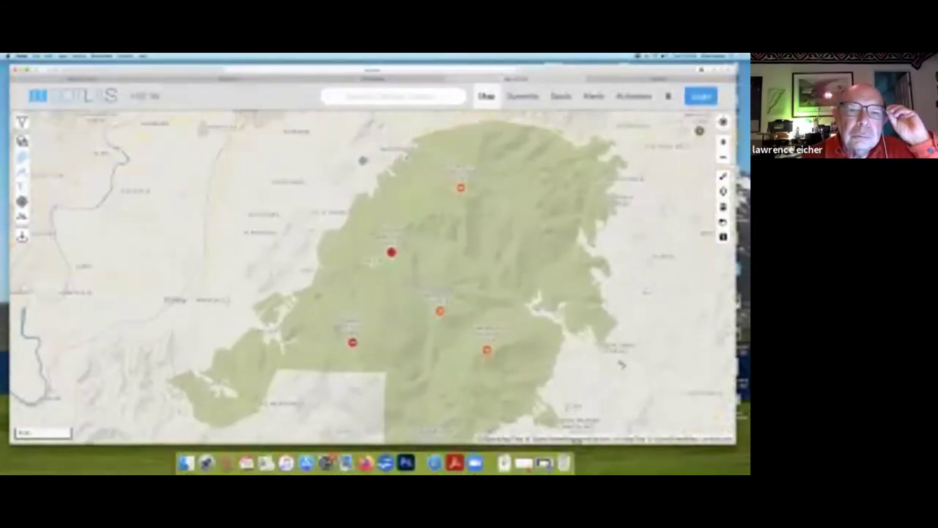
pyautogui.scroll(2, 622, 364)
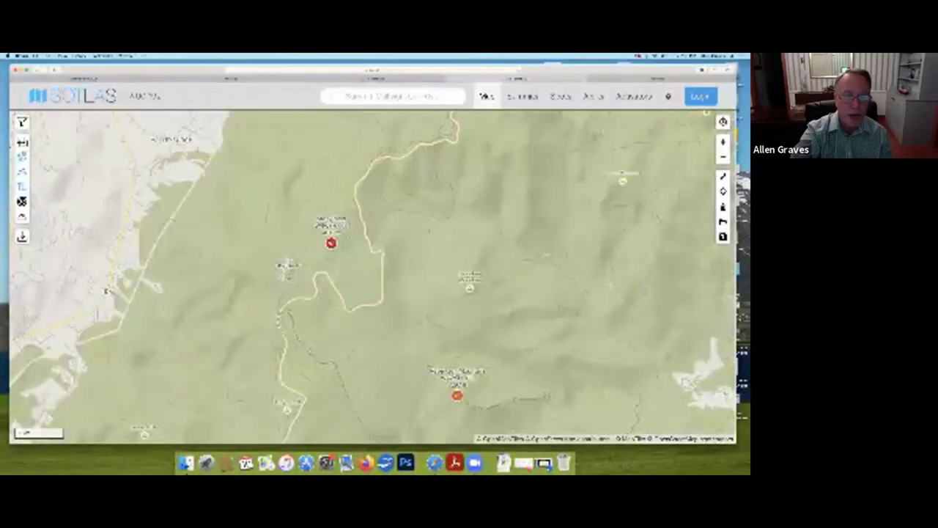
pyautogui.scroll(2, 330, 242)
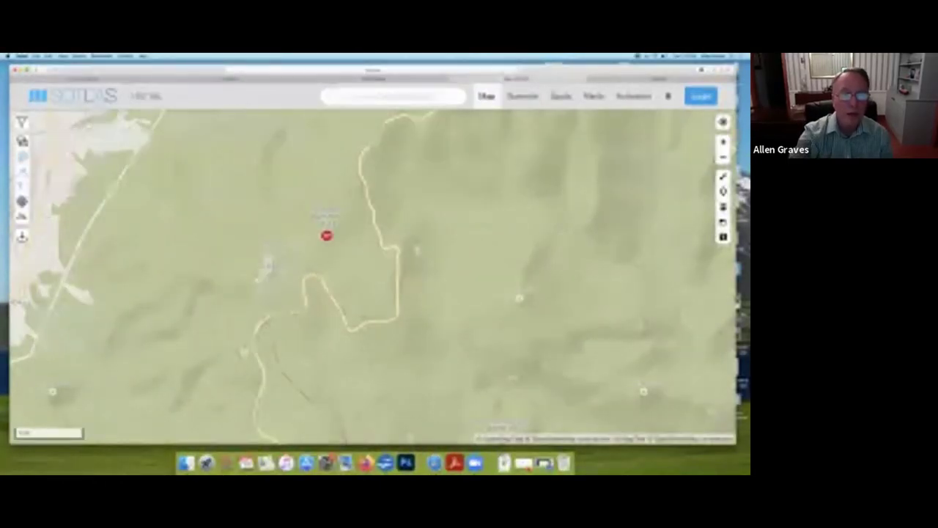
pyautogui.click(326, 236)
pyautogui.click(388, 216)
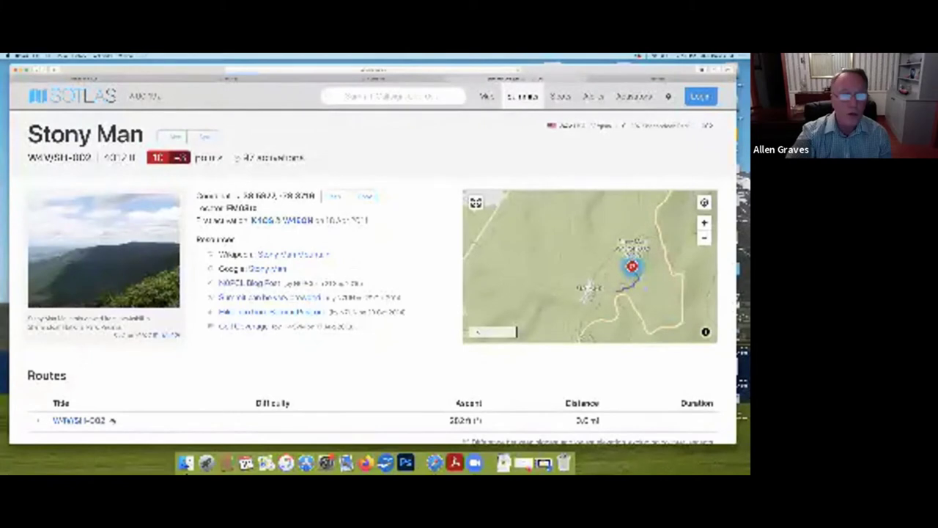
# Reload the Stony Man page signed in and highlight the W4V/SH-002 reference and 4012 ft elevation.
pyautogui.press('super+r')
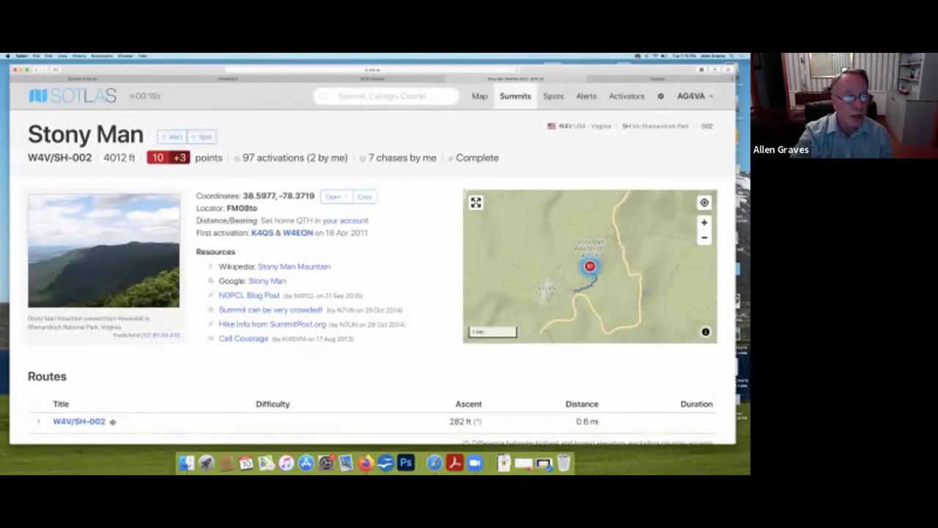
pyautogui.moveTo(93, 158); pyautogui.dragTo(28, 158)
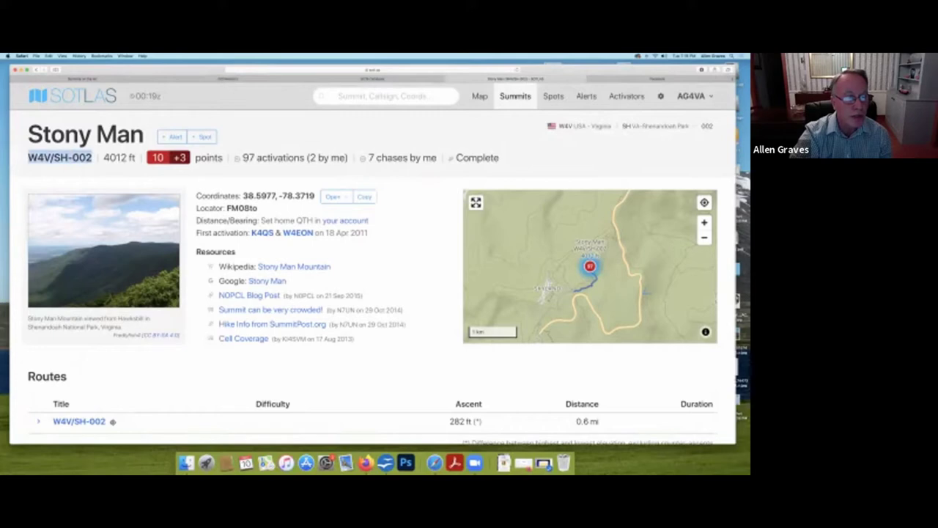
pyautogui.click(29, 157)
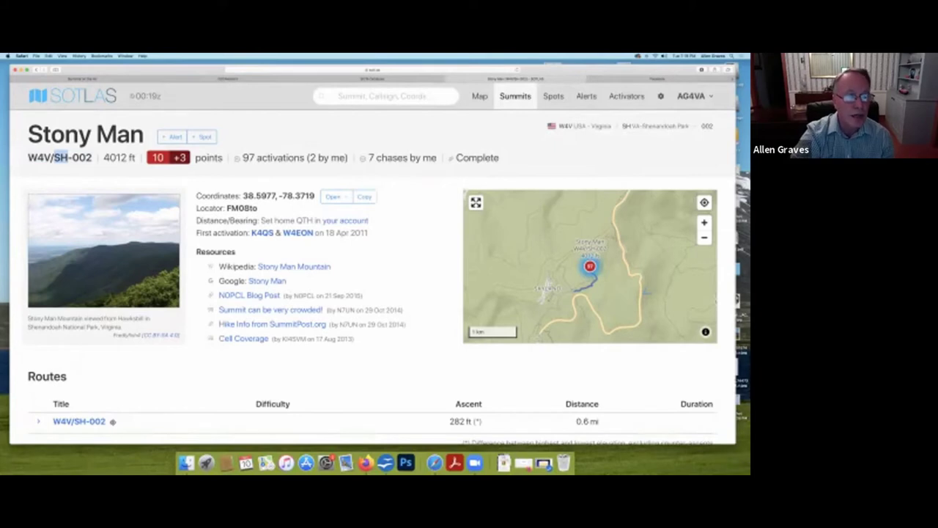
pyautogui.moveTo(72, 157); pyautogui.dragTo(92, 158)
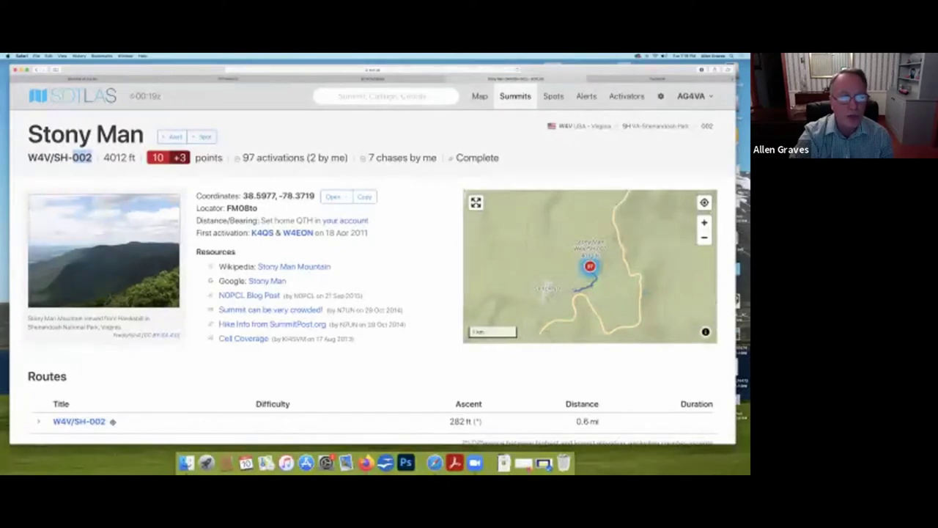
pyautogui.moveTo(104, 157); pyautogui.dragTo(135, 157)
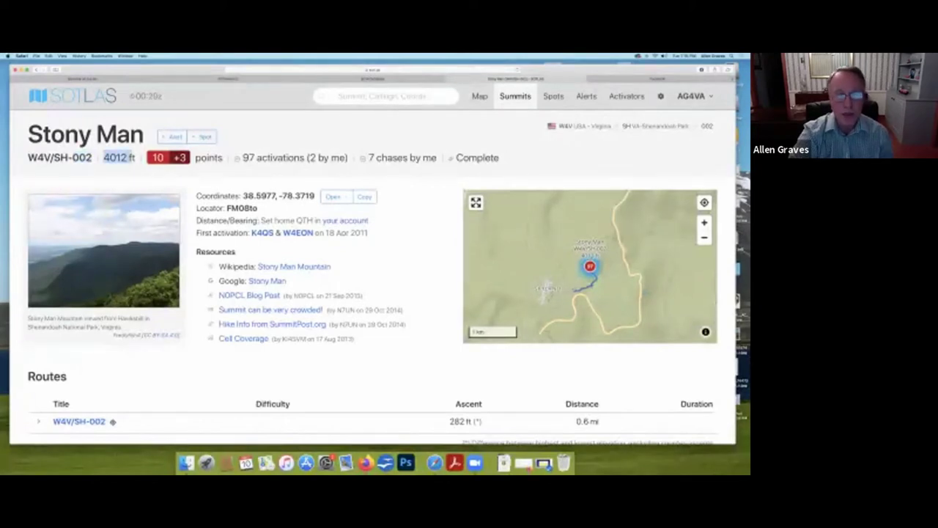
pyautogui.click(135, 158)
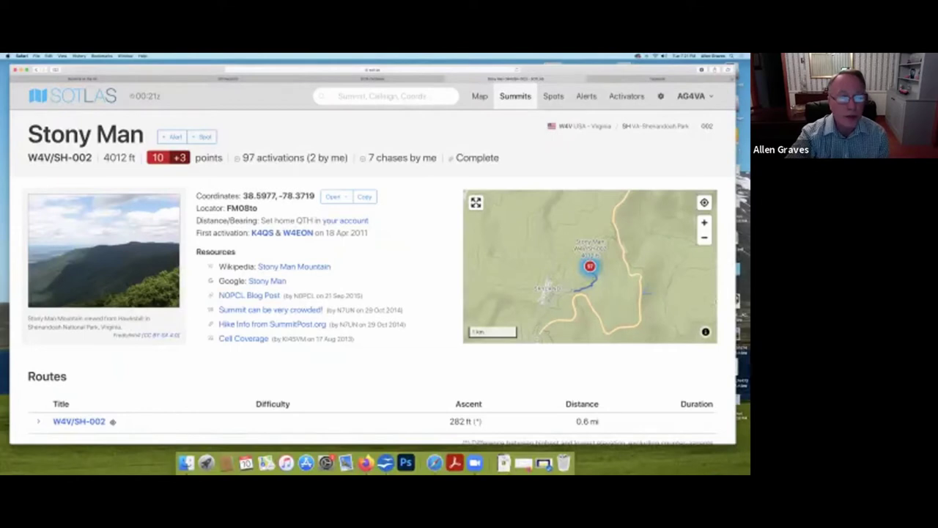
# Highlight the activation and chase stats, then the My activations table (21 Aug 2020, 24 Aug 2019).
pyautogui.moveTo(500, 158); pyautogui.dragTo(236, 157)
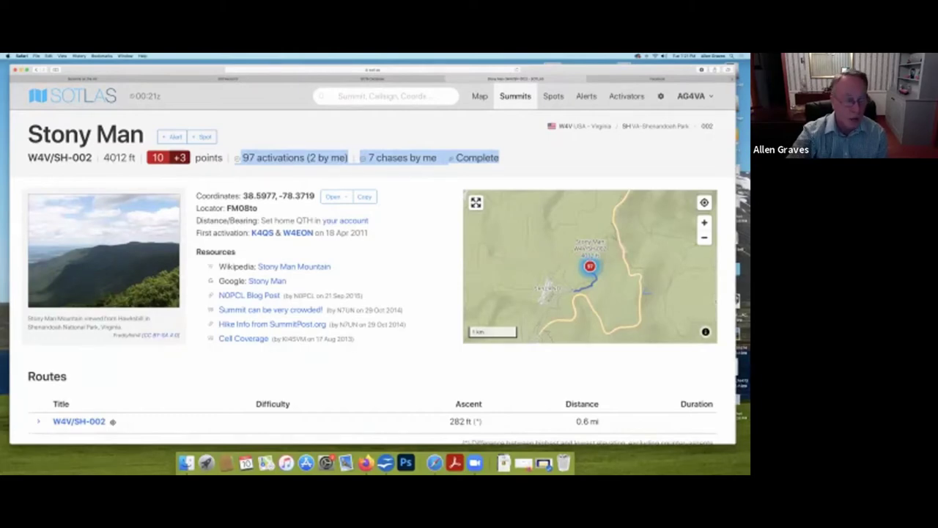
pyautogui.scroll(-10, 374, 278)
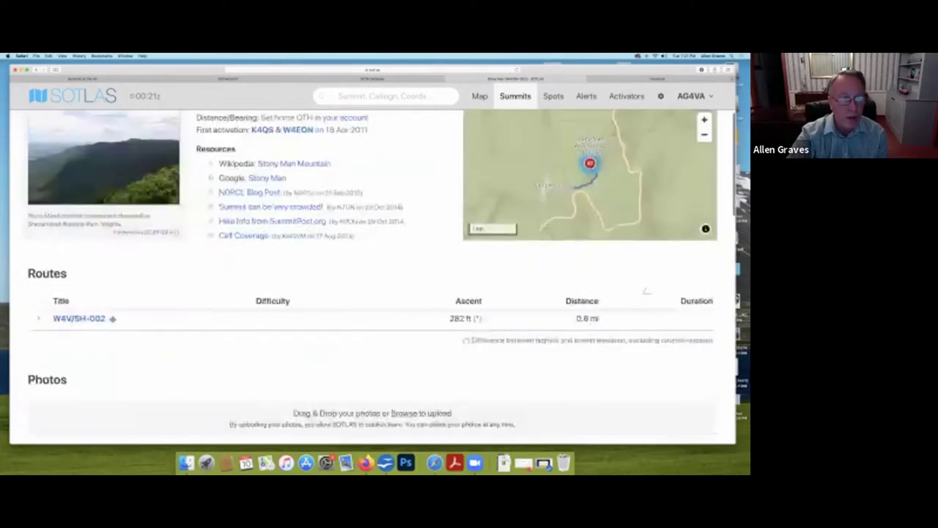
pyautogui.scroll(-1, 646, 291)
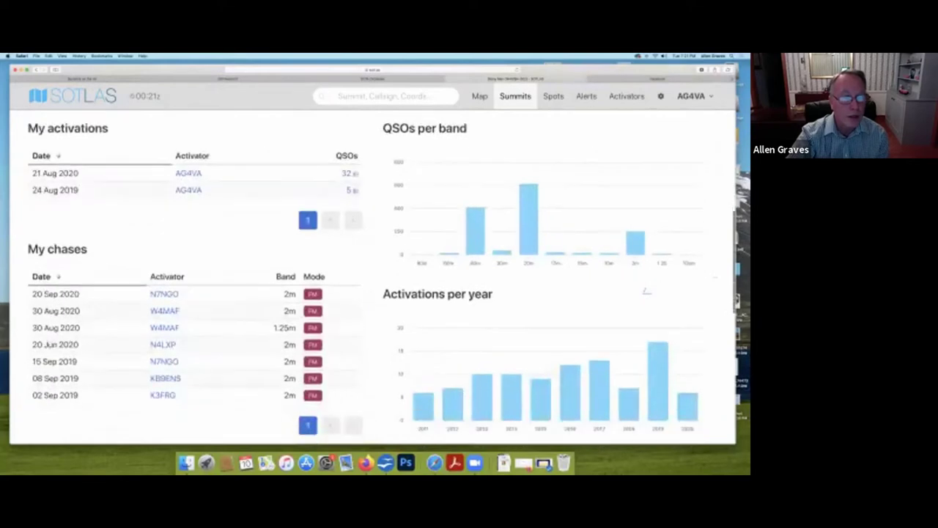
pyautogui.moveTo(358, 192); pyautogui.dragTo(32, 156)
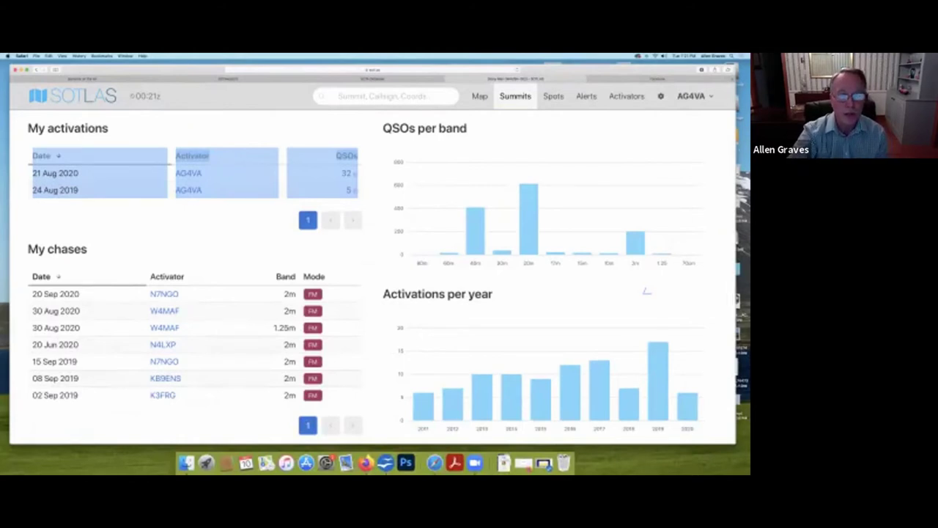
# Select all rows of the 21 Aug 2020 QSO log, then the rows starting at 14:49.
pyautogui.click(646, 291)
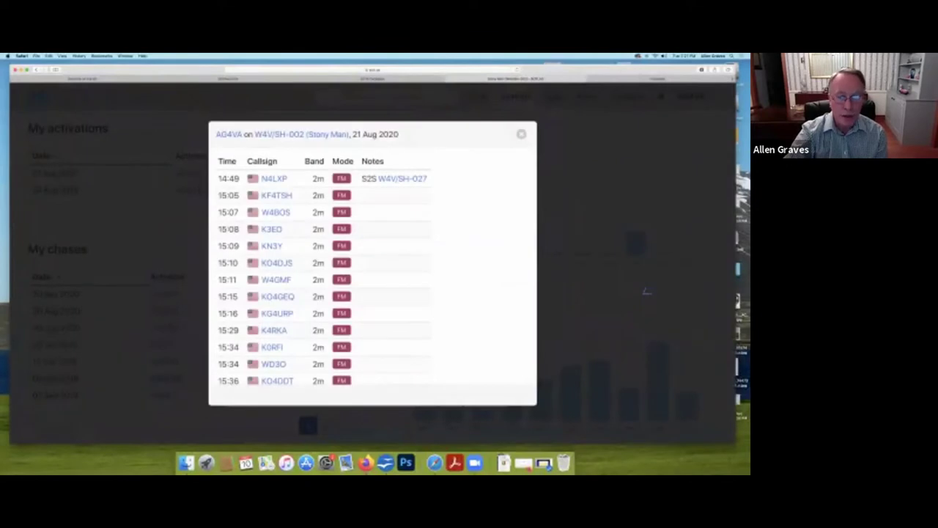
pyautogui.scroll(-5, 647, 292)
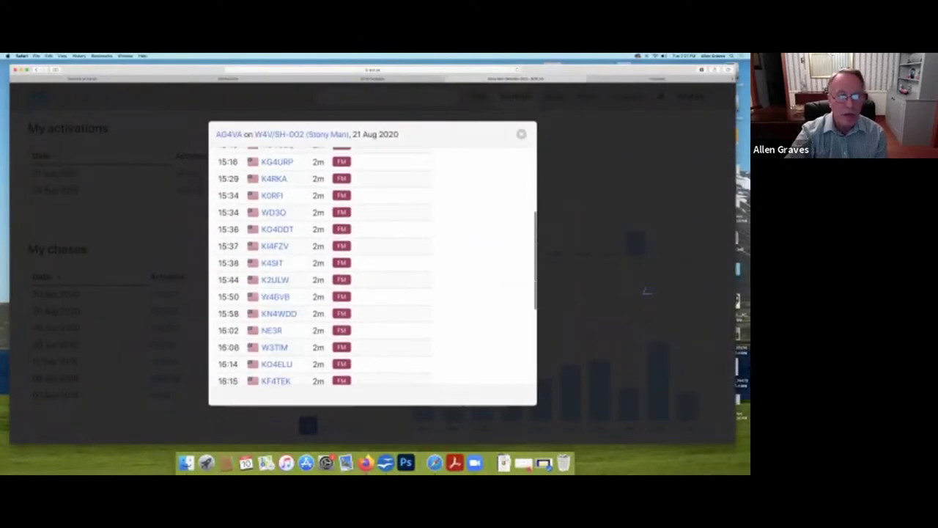
pyautogui.scroll(-5, 646, 292)
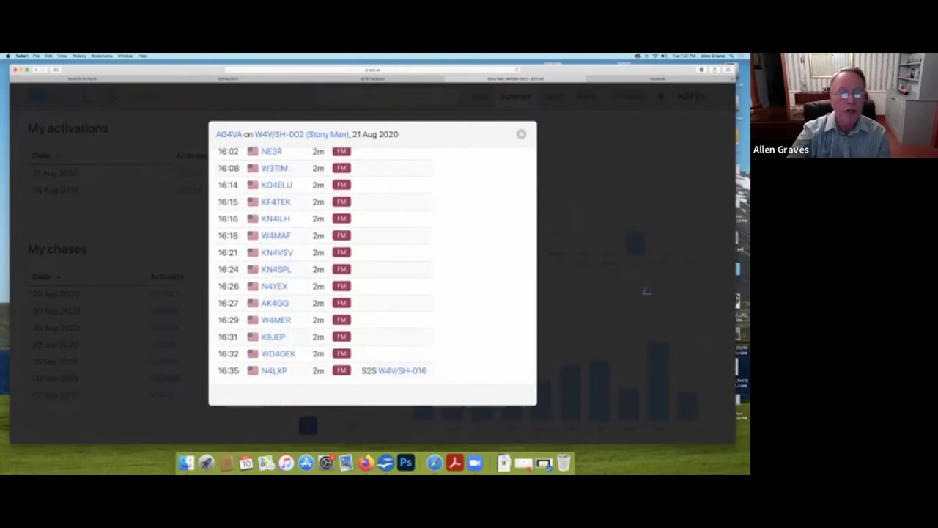
pyautogui.scroll(10, 646, 292)
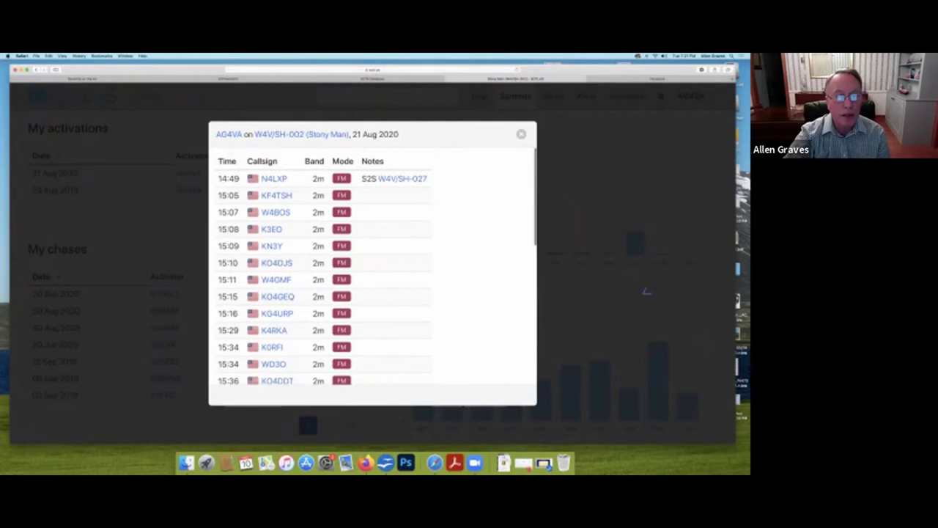
pyautogui.press('super+a')
pyautogui.click(647, 292)
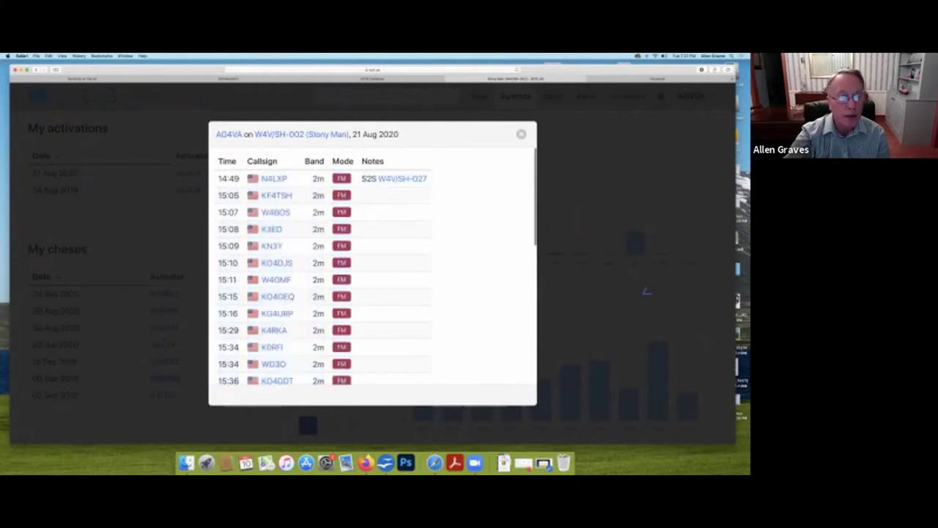
pyautogui.moveTo(218, 178); pyautogui.dragTo(429, 179)
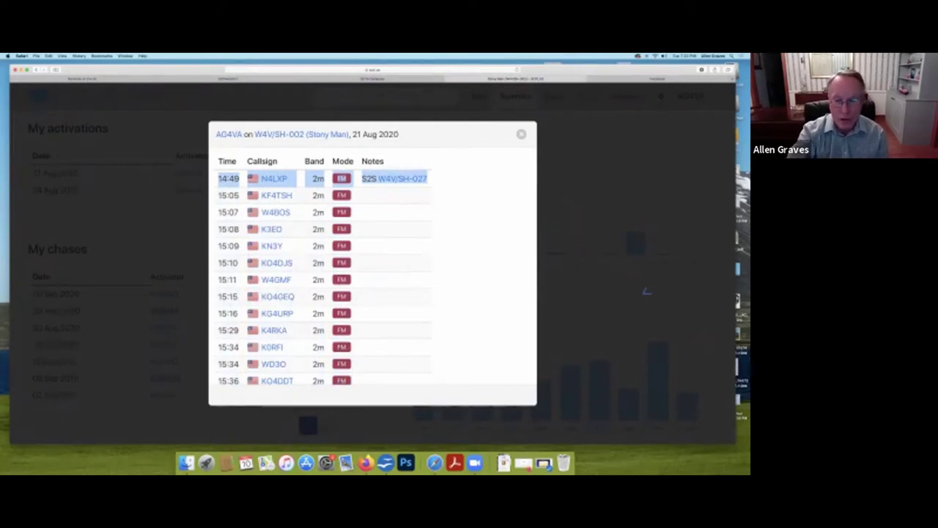
# Scroll to the end of the QSO log, select the final 16:35 contact, and close the log.
pyautogui.scroll(-5, 323, 279)
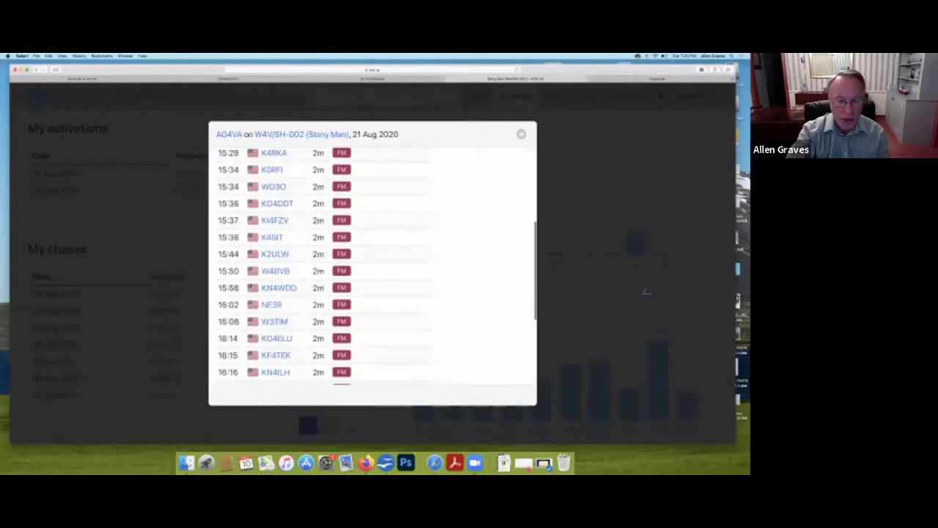
pyautogui.scroll(-5, 374, 267)
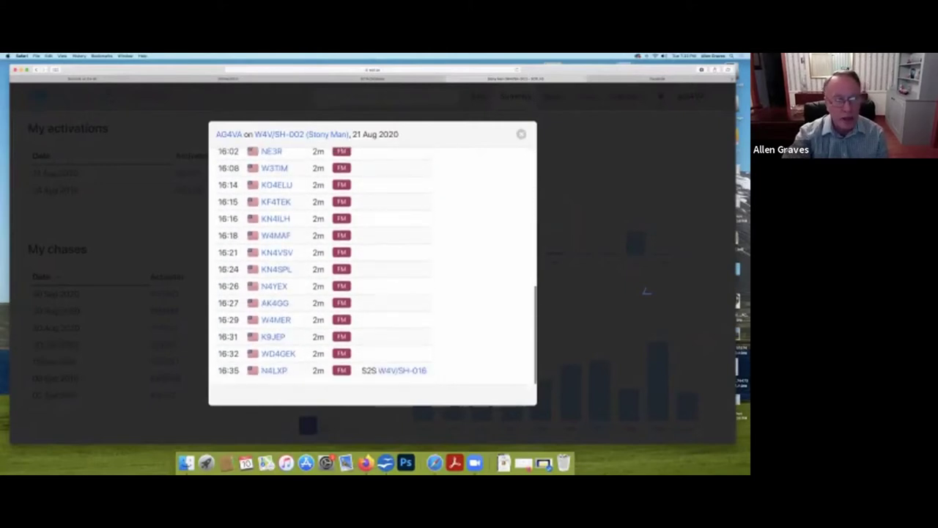
pyautogui.moveTo(428, 370); pyautogui.dragTo(220, 149)
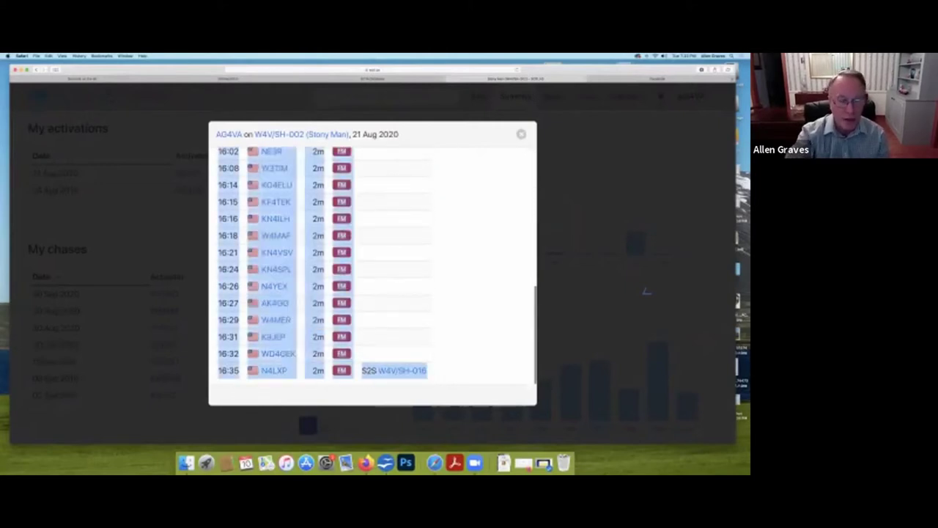
pyautogui.click(646, 291)
pyautogui.moveTo(428, 371); pyautogui.dragTo(230, 371)
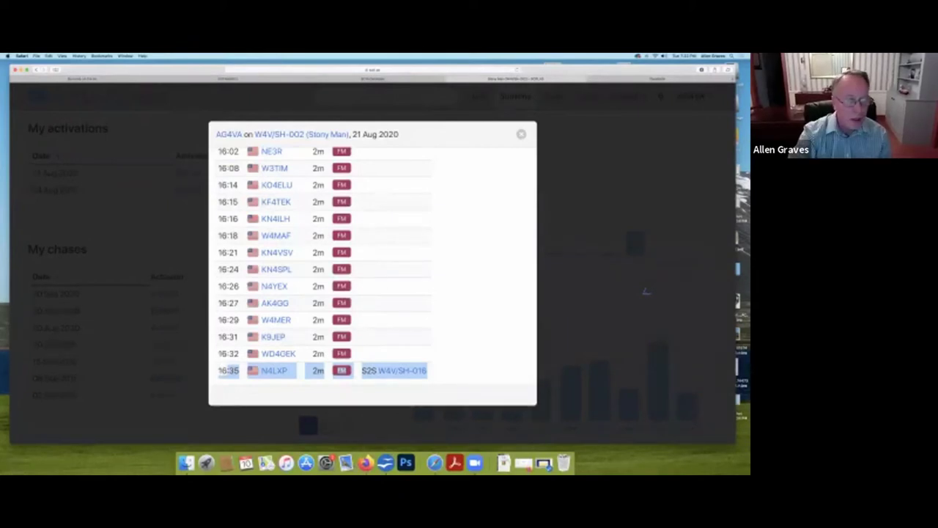
pyautogui.click(645, 291)
pyautogui.scroll(-3, 645, 291)
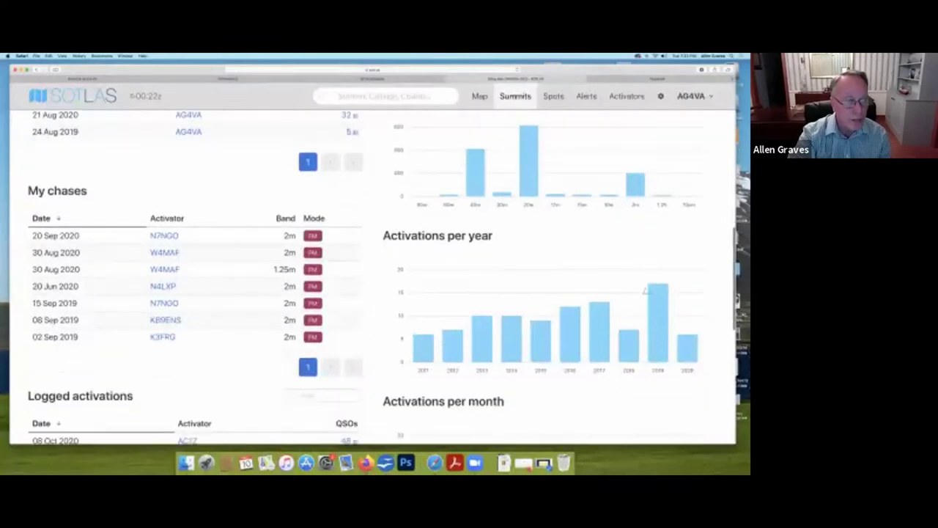
pyautogui.scroll(-5, 644, 292)
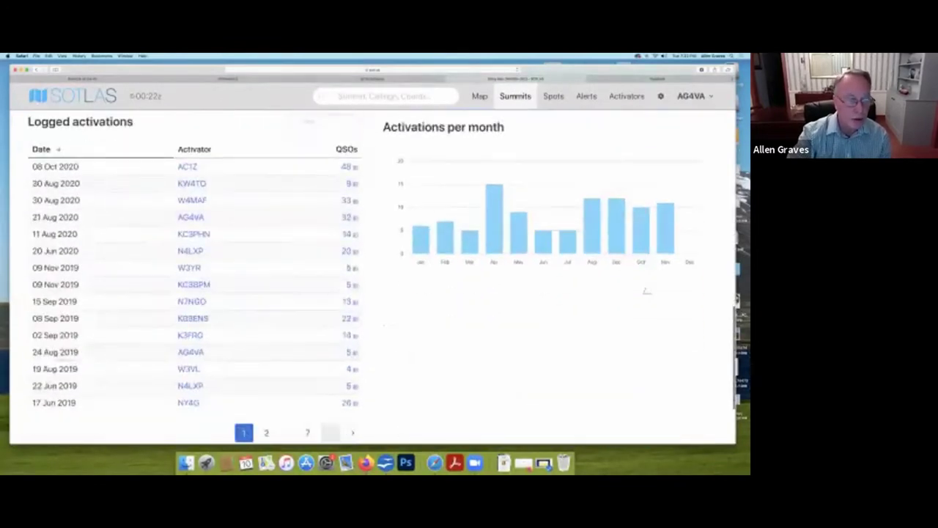
pyautogui.moveTo(647, 290); pyautogui.dragTo(32, 168)
pyautogui.click(647, 291)
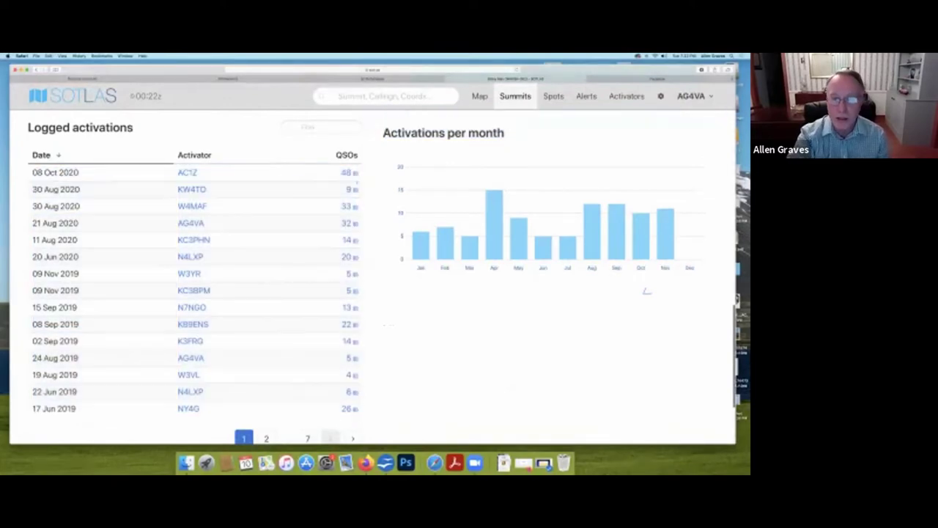
pyautogui.scroll(3, 645, 292)
pyautogui.scroll(4, 645, 292)
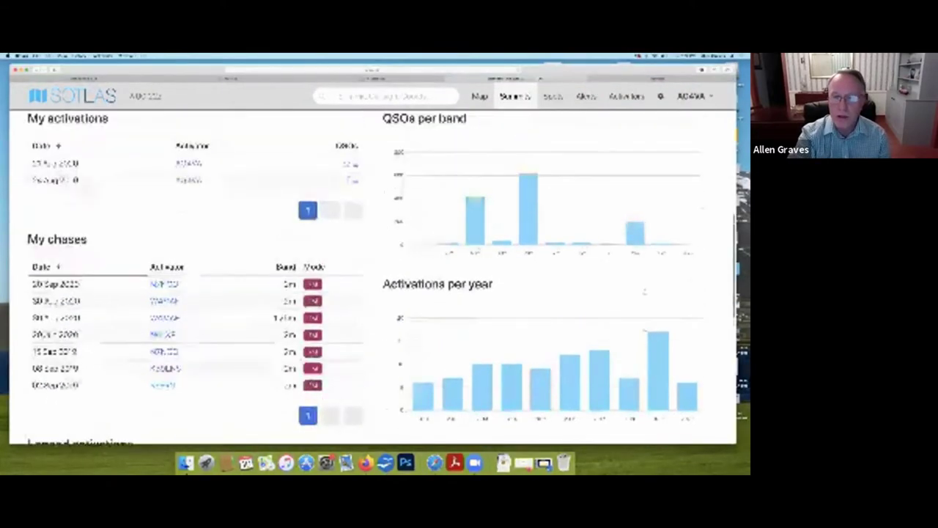
pyautogui.scroll(-1, 645, 292)
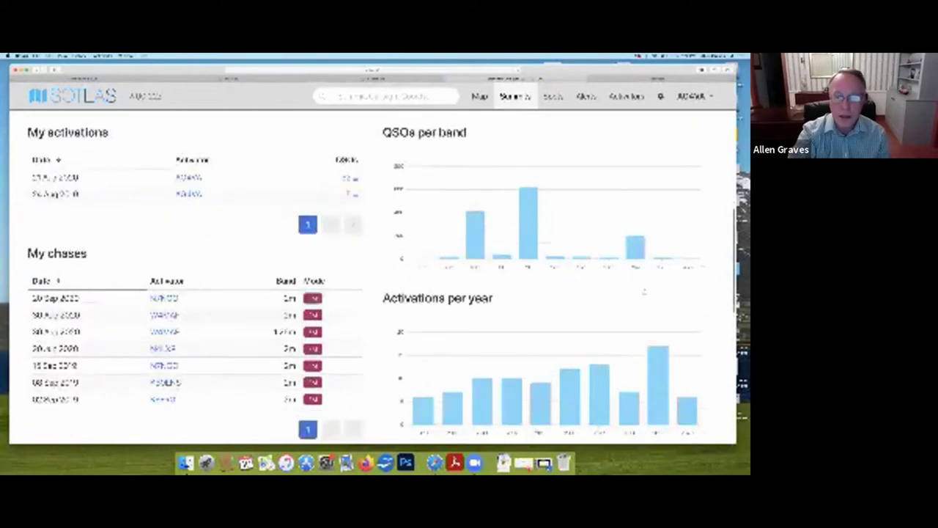
pyautogui.moveTo(400, 238)
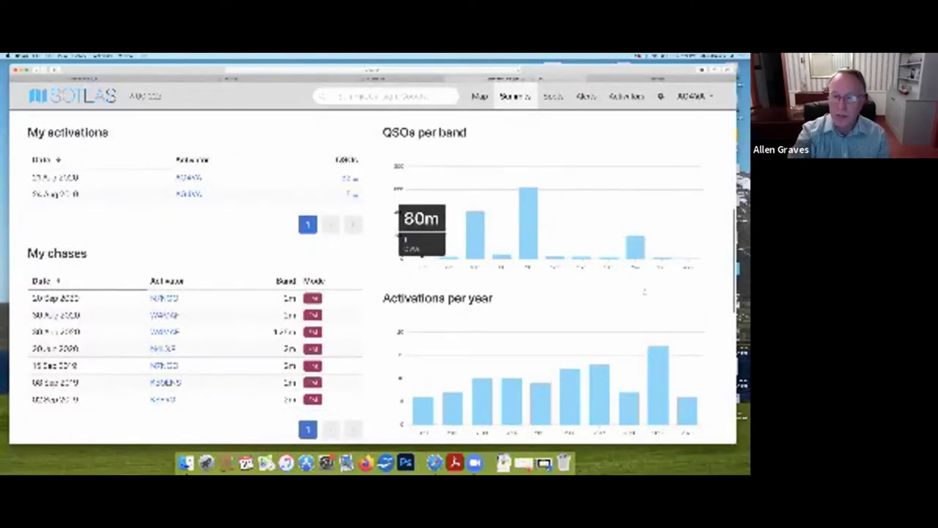
pyautogui.moveTo(592, 239)
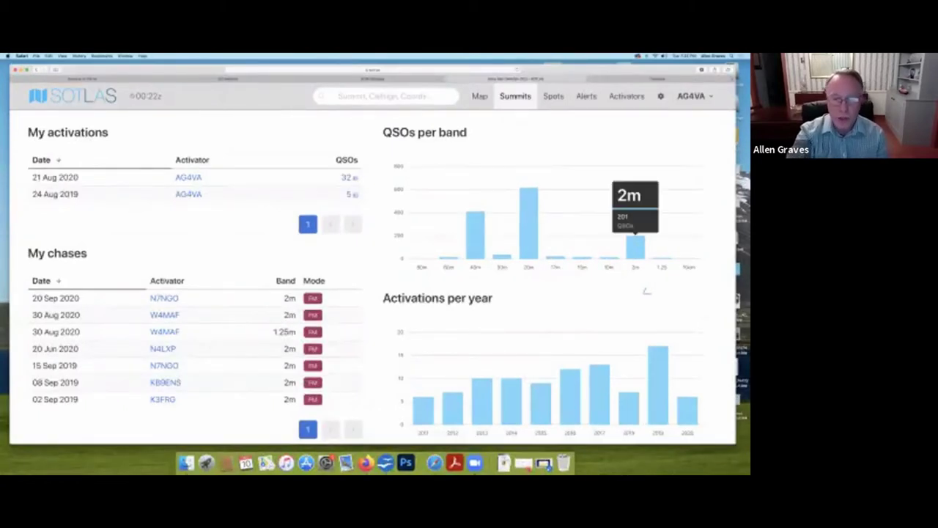
pyautogui.scroll(-3, 647, 291)
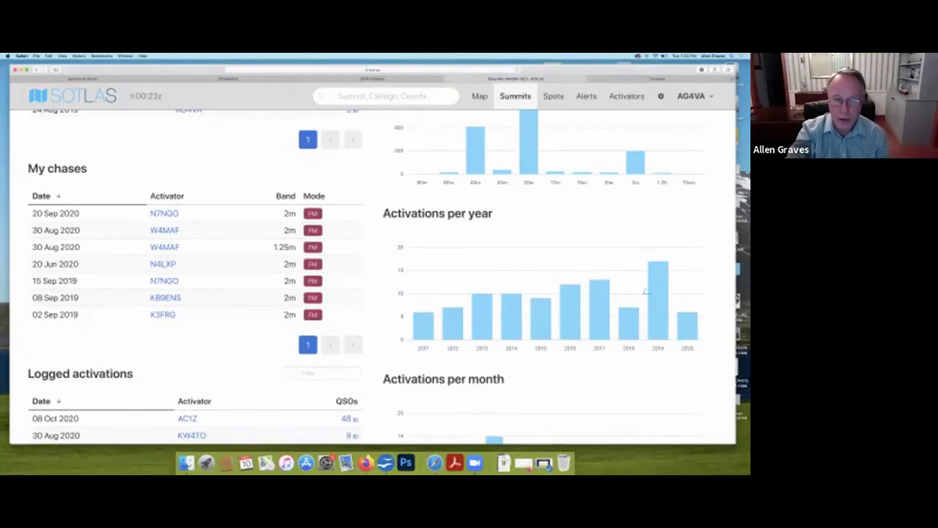
pyautogui.scroll(10, 645, 291)
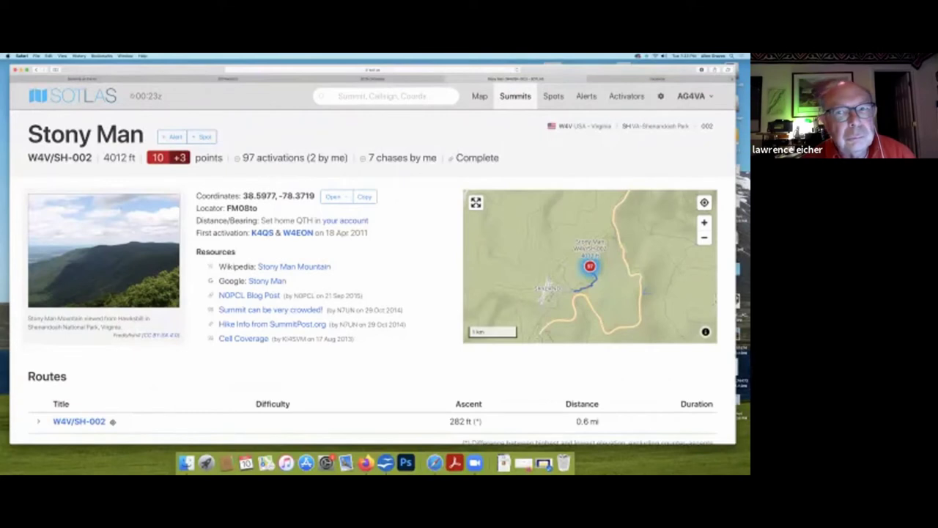
# Open Stony Man's coordinates in Google Maps from the Coordinates map-service list.
pyautogui.click(333, 196)
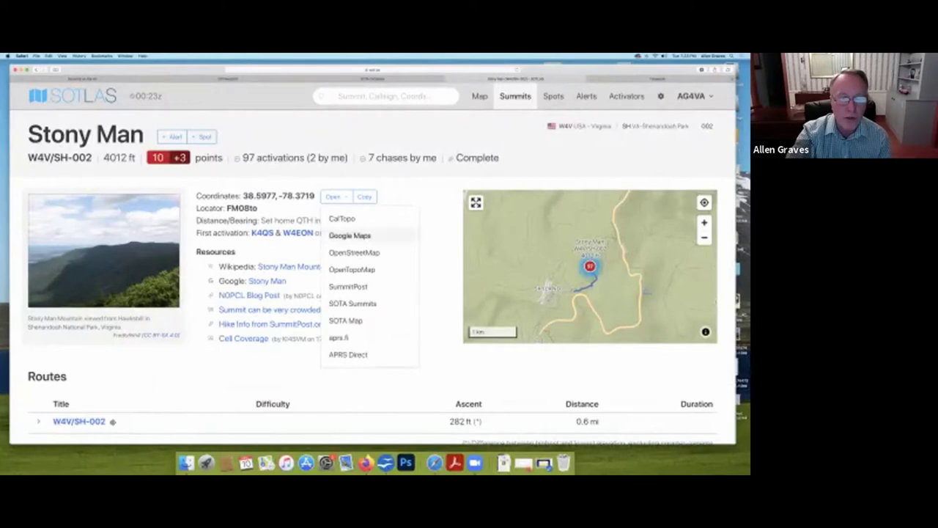
pyautogui.click(350, 235)
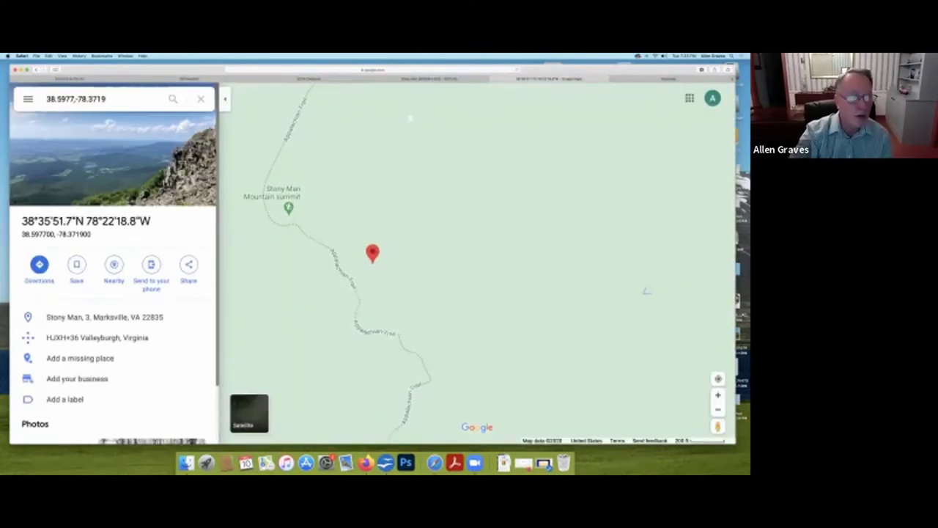
# Get driving directions to Stony Man starting from ZIP code 22945.
pyautogui.click(39, 264)
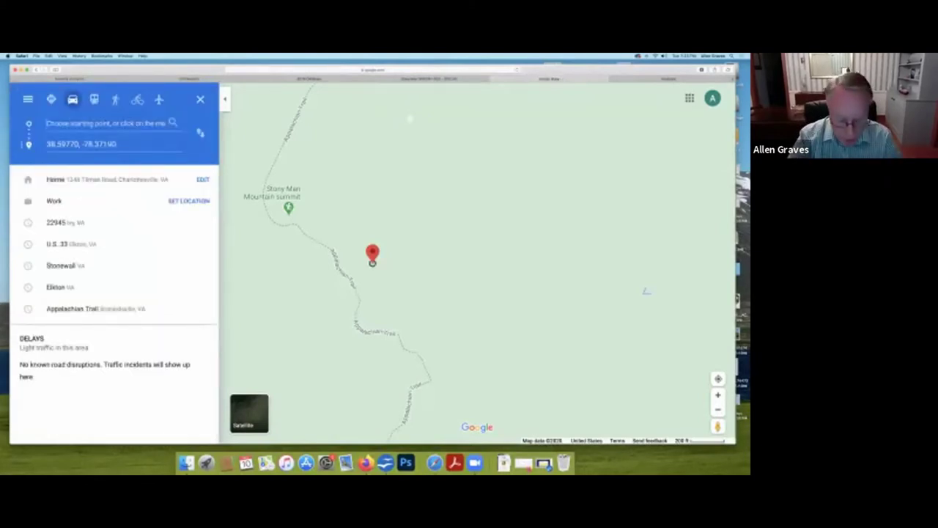
pyautogui.write('22945')
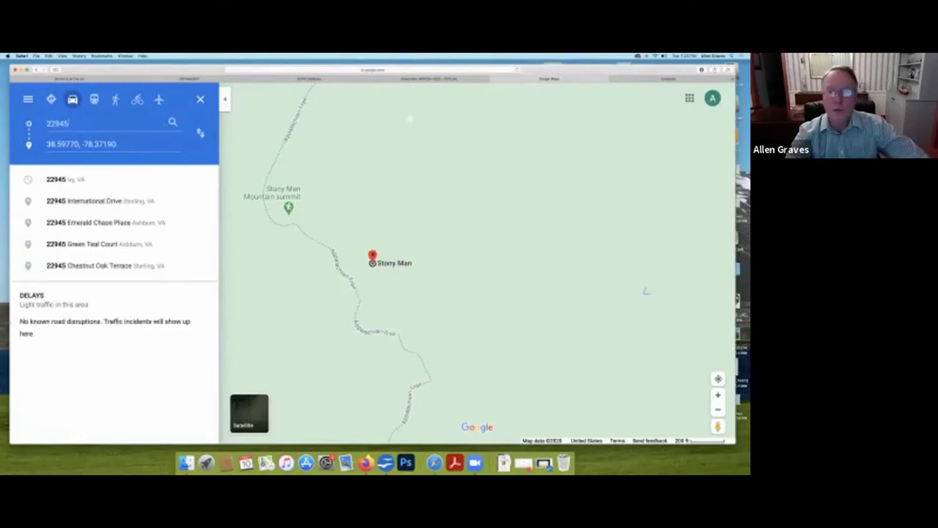
pyautogui.press('Return')
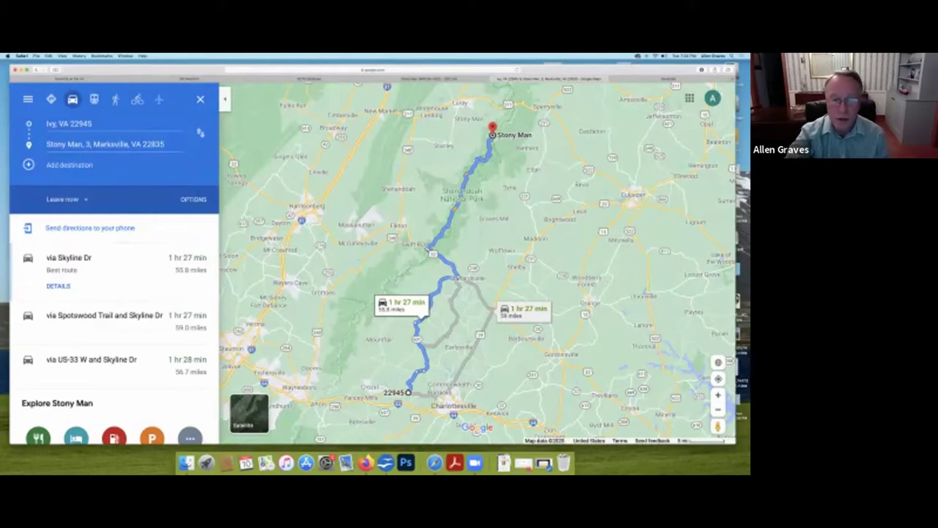
pyautogui.hscroll(2, 478, 263)
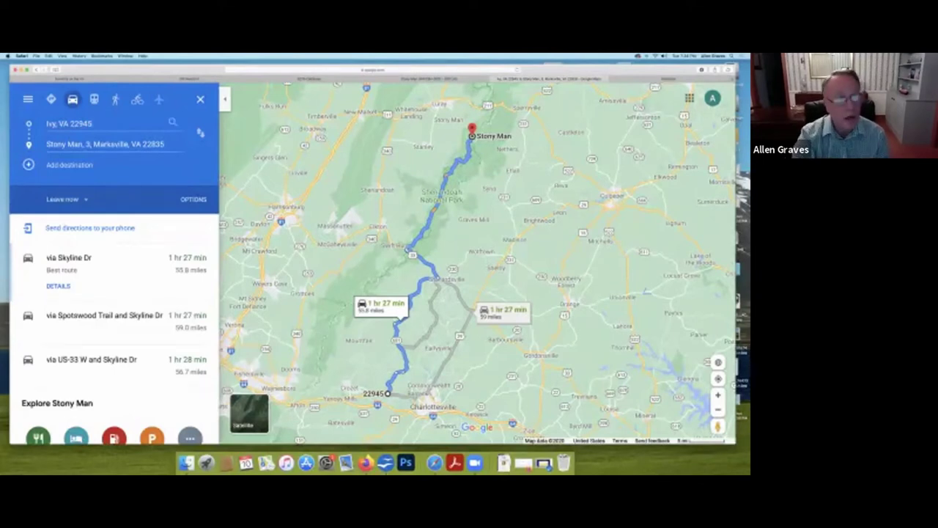
# Change the directions' starting point from Ivy, VA 22945 to Elkton, Virginia 22827.
pyautogui.click(92, 123)
pyautogui.press('BackSpace')
pyautogui.press('BackSpace')
pyautogui.press('BackSpace')
pyautogui.press('BackSpace')
pyautogui.press('BackSpace')
pyautogui.press('BackSpace')
pyautogui.press('BackSpace')
pyautogui.press('BackSpace')
pyautogui.press('BackSpace')
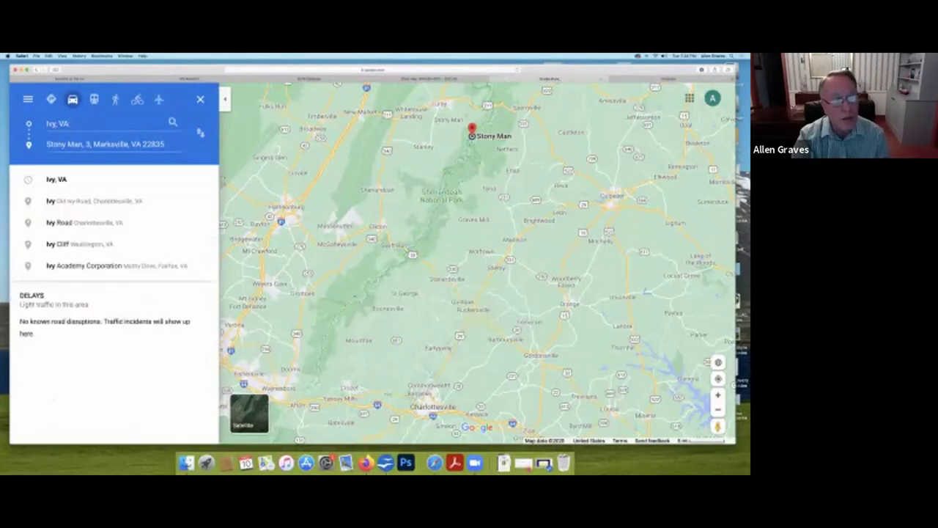
pyautogui.press('BackSpace')
pyautogui.press('BackSpace')
pyautogui.press('BackSpace')
pyautogui.press('BackSpace')
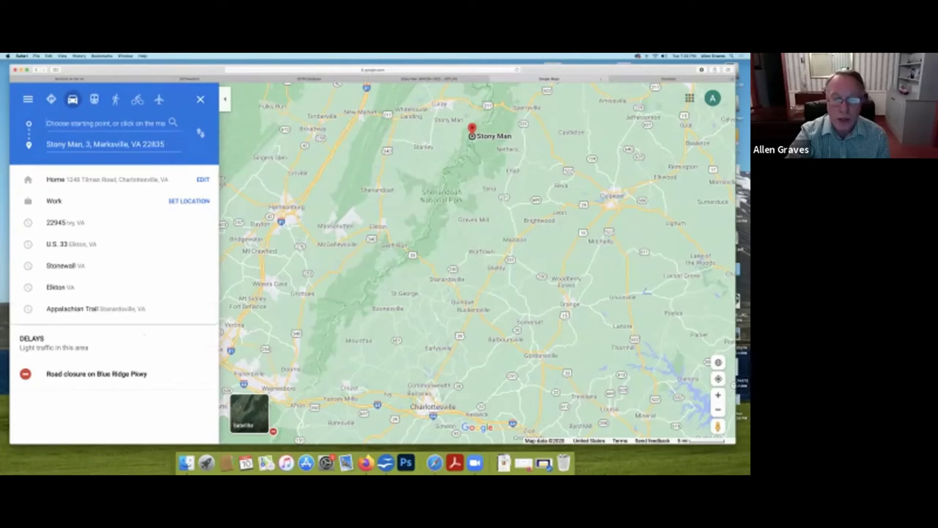
pyautogui.click(60, 287)
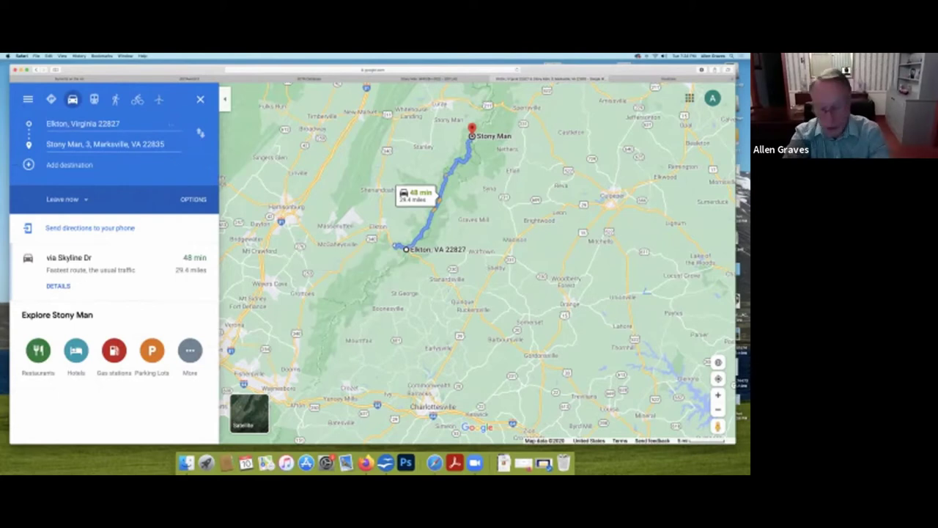
# Replace the start with Swift Run, Virginia 22827, giving a 45 min, 27.0-mile route.
pyautogui.press('BackSpace')
pyautogui.press('BackSpace')
pyautogui.press('BackSpace')
pyautogui.press('BackSpace')
pyautogui.press('BackSpace')
pyautogui.press('BackSpace')
pyautogui.press('BackSpace')
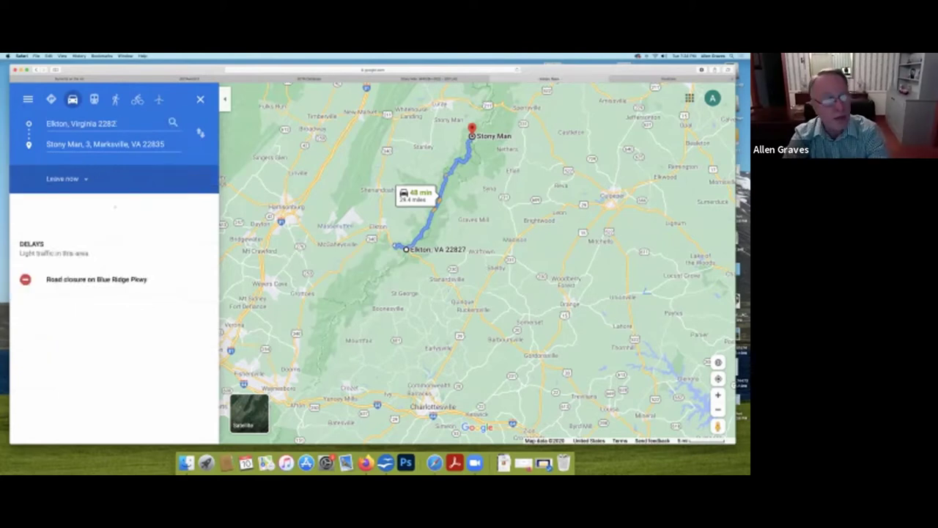
pyautogui.press('BackSpace')
pyautogui.press('BackSpace')
pyautogui.press('BackSpace')
pyautogui.press('BackSpace')
pyautogui.press('BackSpace')
pyautogui.press('BackSpace')
pyautogui.press('BackSpace')
pyautogui.press('BackSpace')
pyautogui.press('BackSpace')
pyautogui.press('BackSpace')
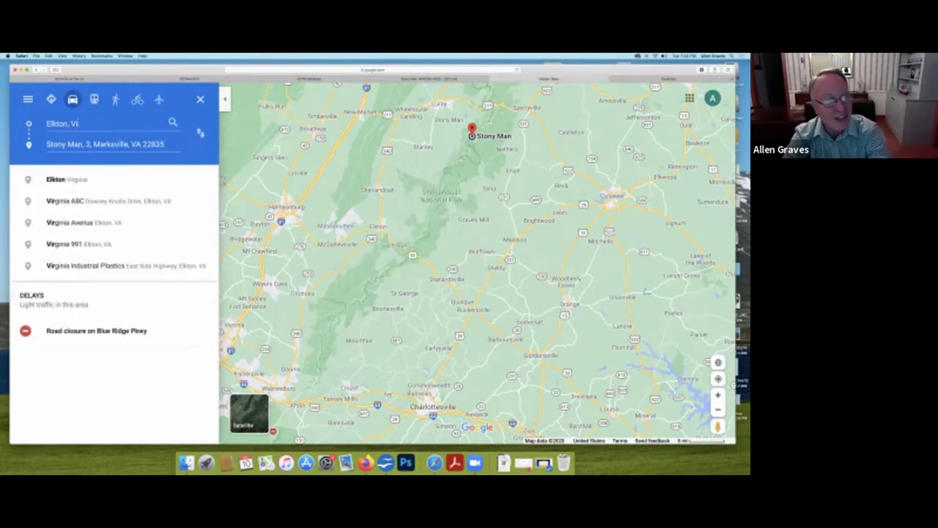
pyautogui.press('BackSpace')
pyautogui.press('BackSpace')
pyautogui.press('BackSpace')
pyautogui.press('BackSpace')
pyautogui.press('BackSpace')
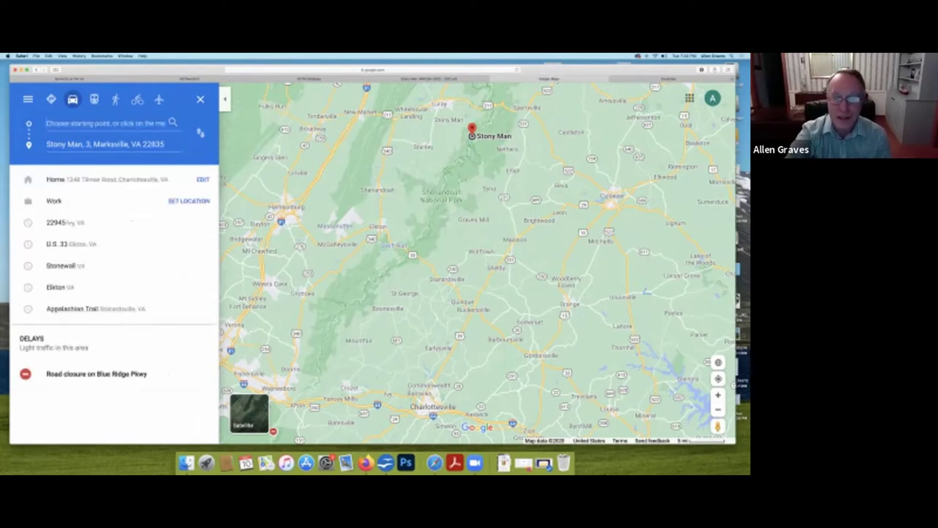
pyautogui.click(392, 244)
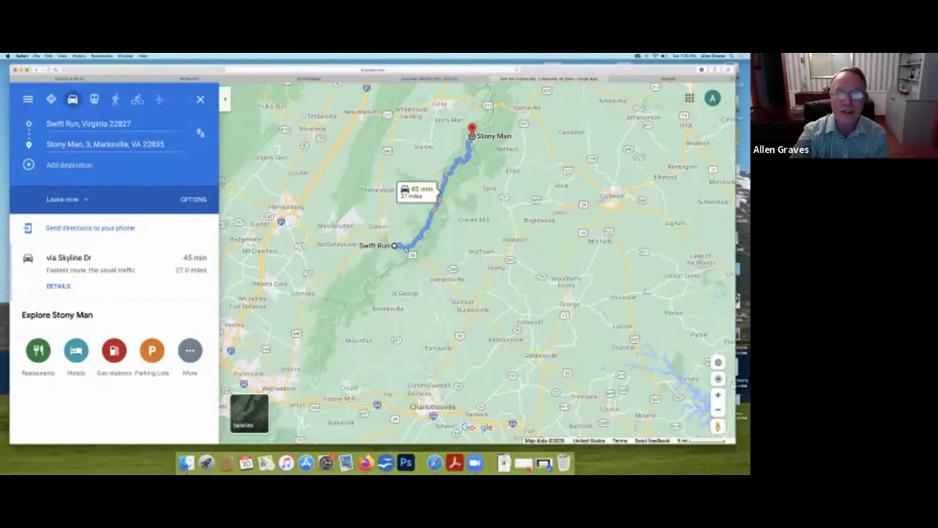
# Return to the SOTLAS Stony Man page and show the map services for its coordinates.
pyautogui.hotkey('ctrl', 'shift', 'Tab')
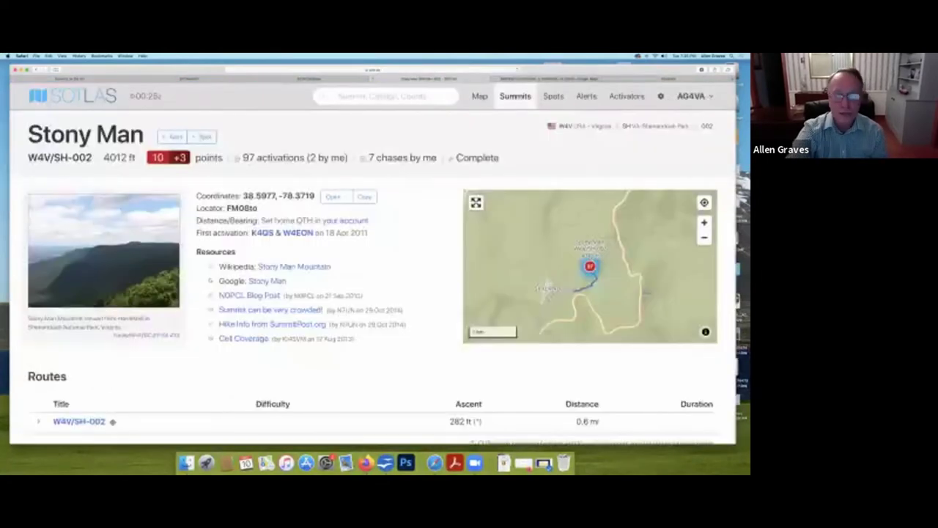
pyautogui.click(334, 196)
pyautogui.press('Escape')
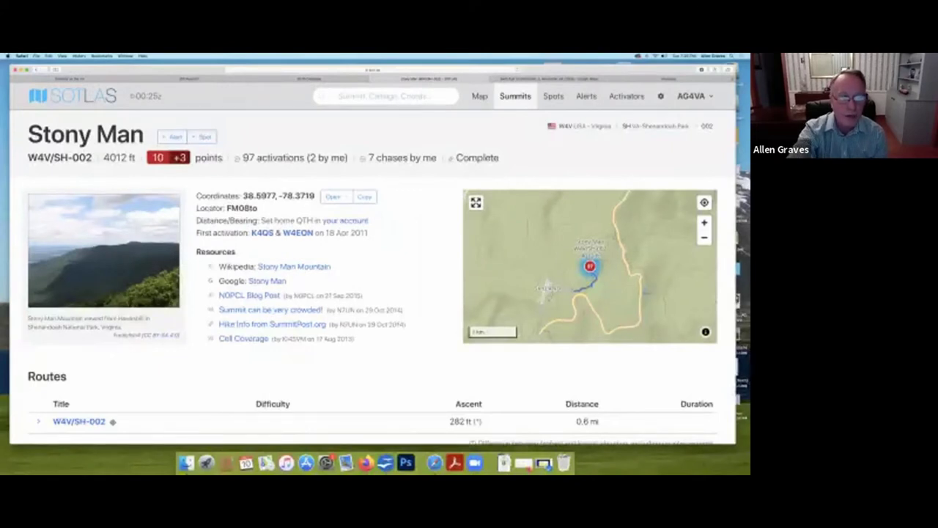
pyautogui.scroll(-1, 373, 256)
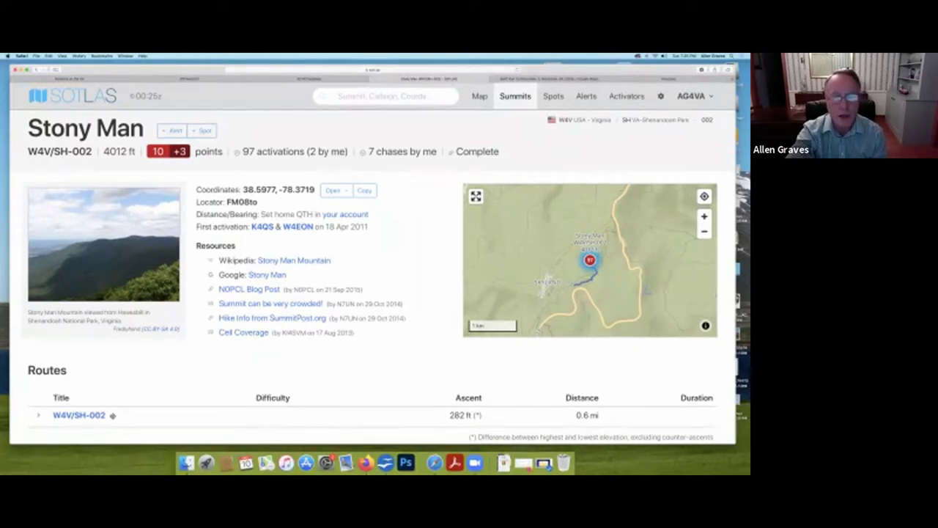
pyautogui.click(332, 190)
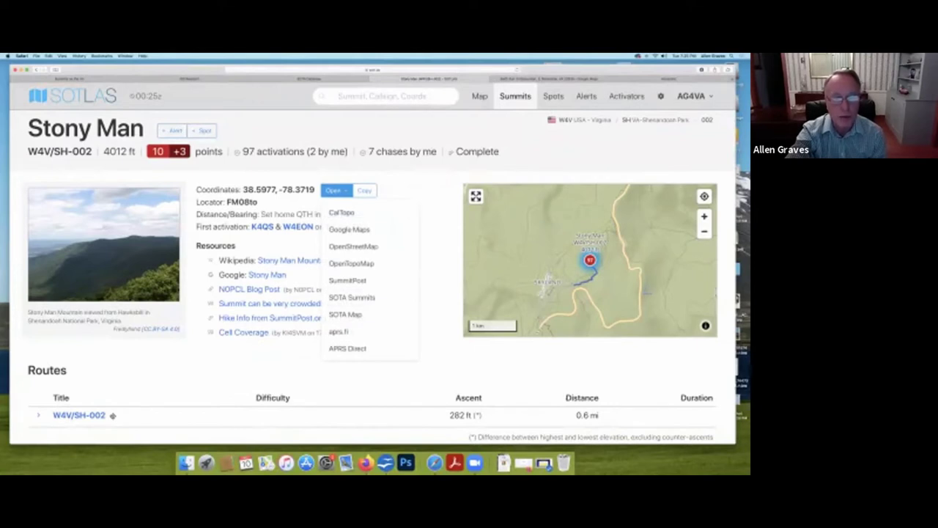
pyautogui.press('Escape')
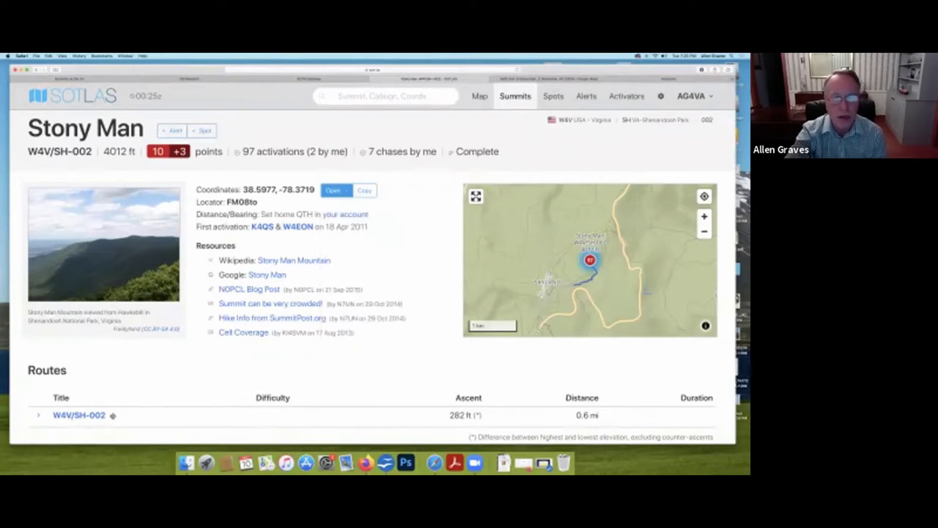
pyautogui.click(333, 190)
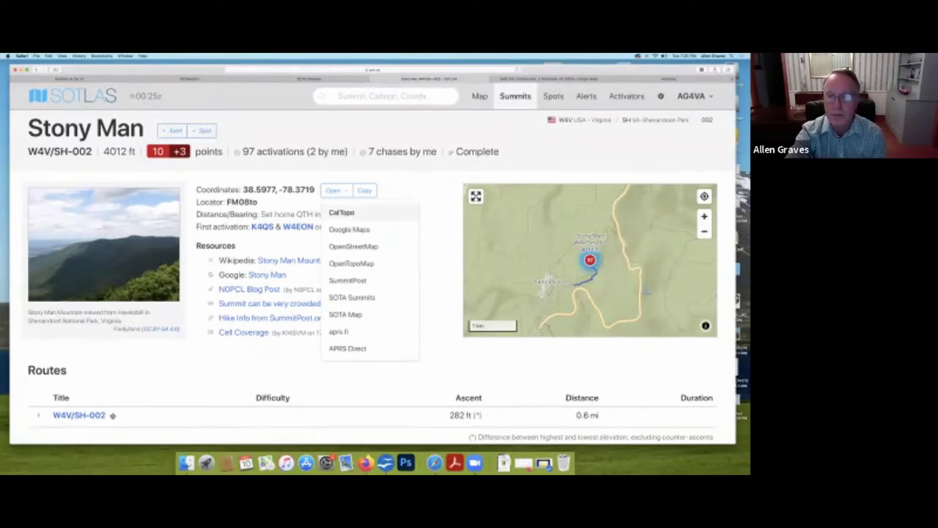
# Open Stony Man in CalTopo and start a Print to PDF or JPG page.
pyautogui.click(342, 212)
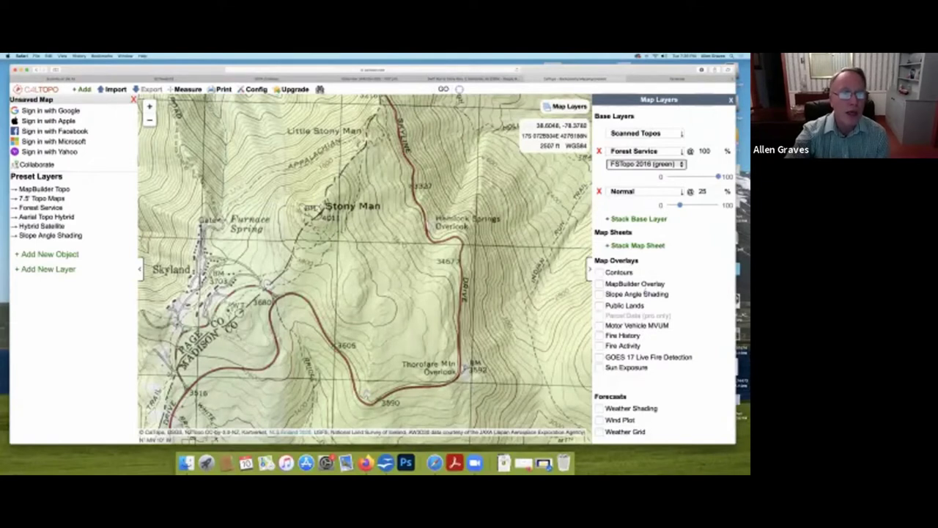
pyautogui.click(220, 89)
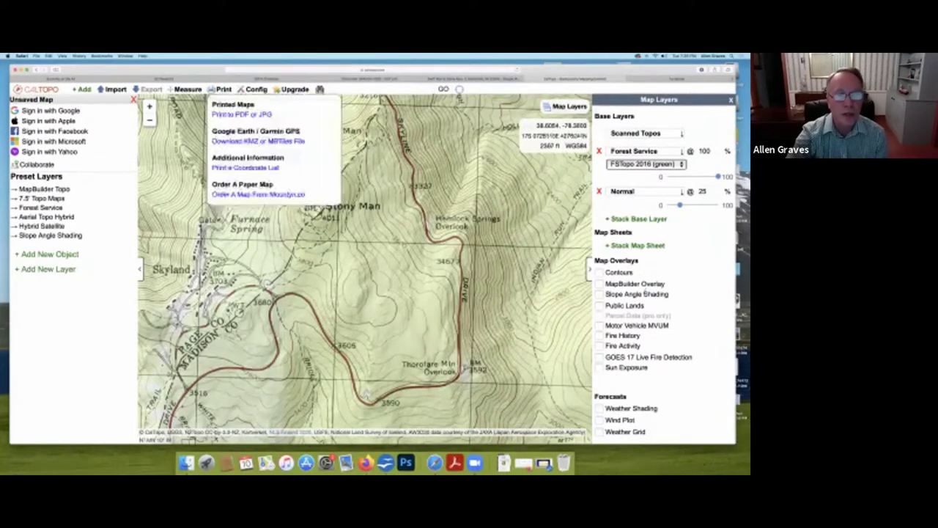
pyautogui.click(241, 114)
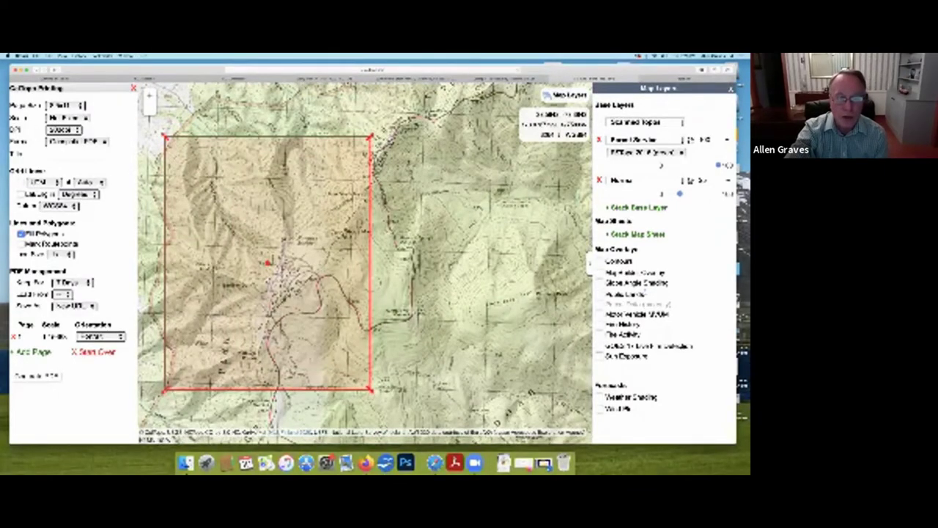
# Centre the CalTopo print page over Stony Man and generate the map as a PDF.
pyautogui.moveTo(268, 262); pyautogui.dragTo(341, 256)
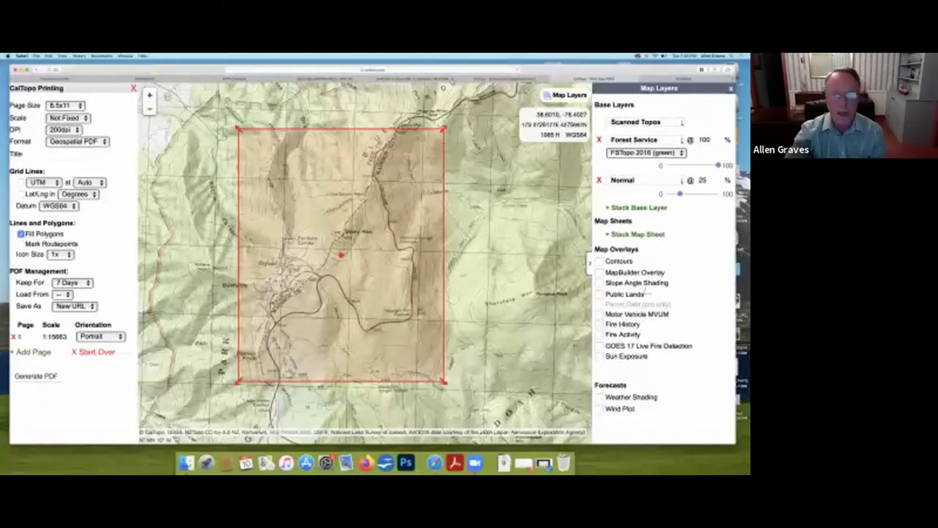
pyautogui.press('super+r')
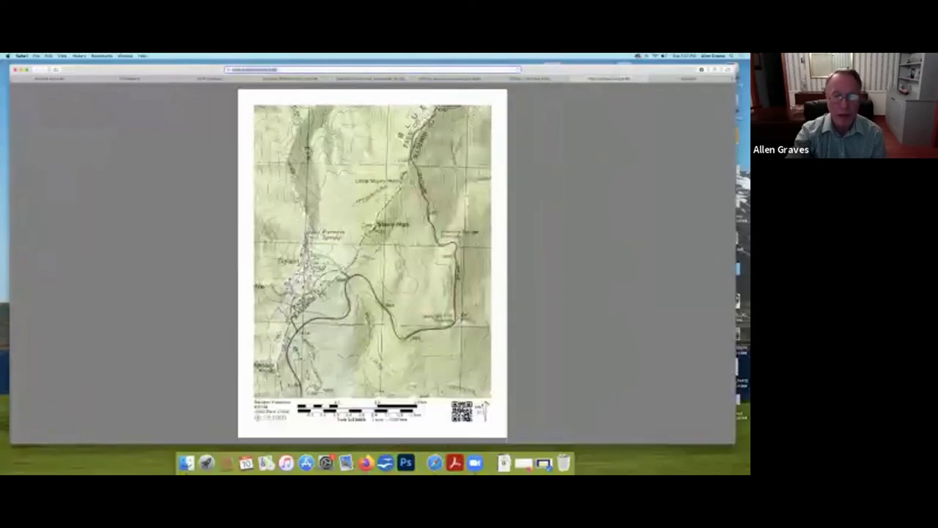
# Review the finished Stony Man PDF, then return to the SOTLAS map of the summit.
pyautogui.press('super+grave')
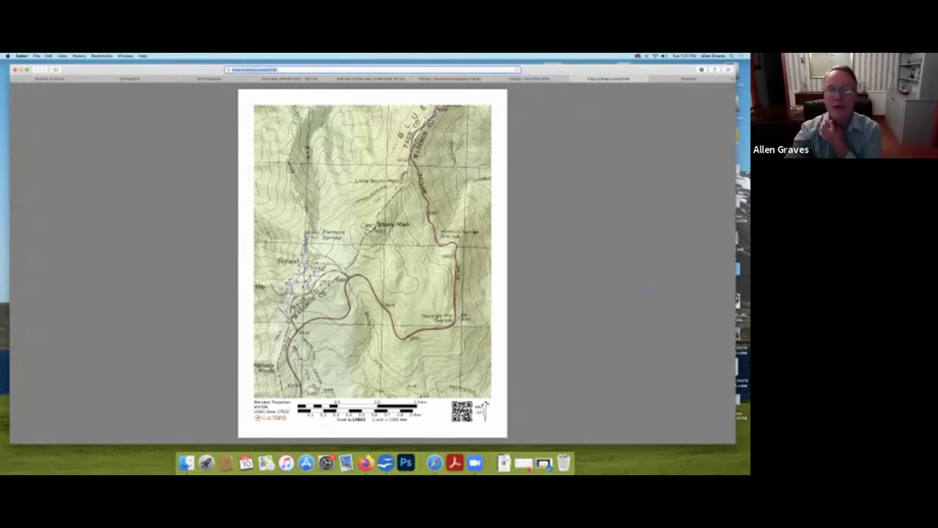
pyautogui.hotkey('ctrl', 'shift', 'Tab')
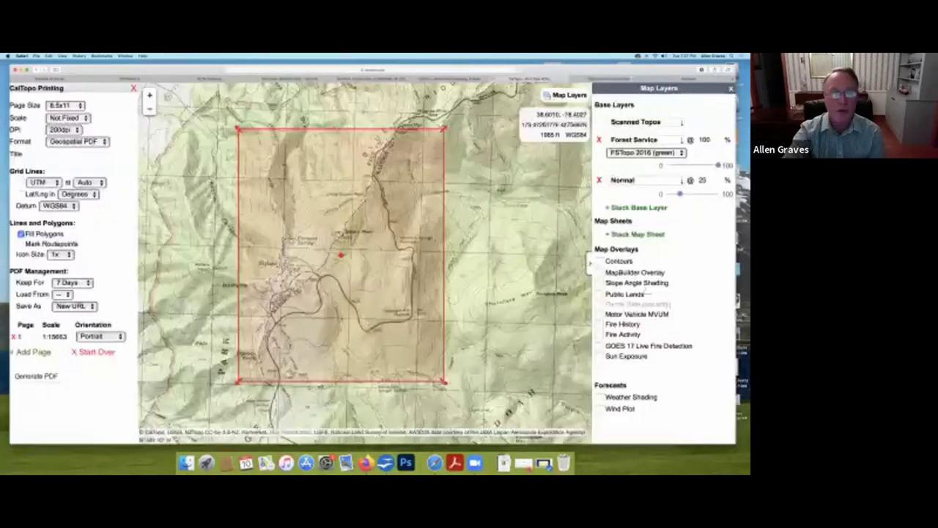
pyautogui.hotkey('ctrl', 'shift', 'Tab')
pyautogui.hotkey('ctrl', 'shift', 'Tab')
pyautogui.hotkey('ctrl', 'shift', 'Tab')
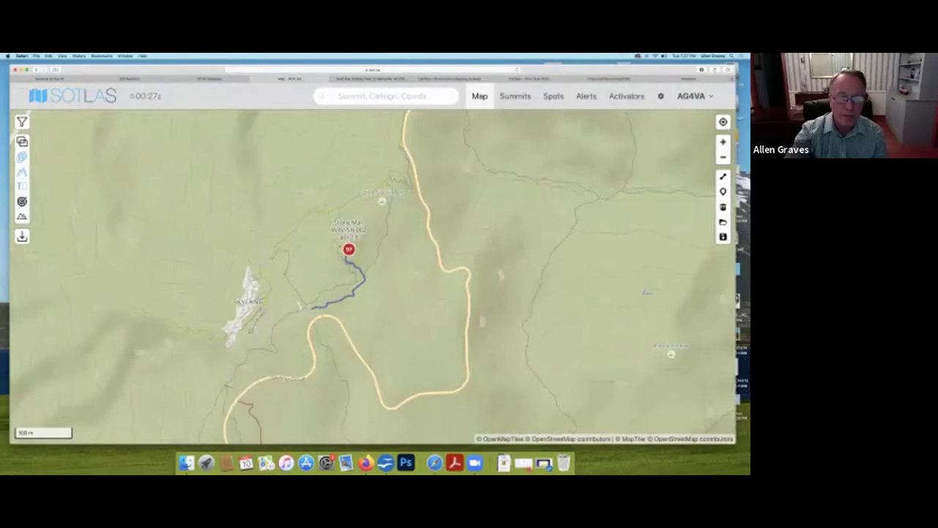
# Measure the trail from the Skyland parking area up to the Stony Man summit.
pyautogui.scroll(5, 382, 305)
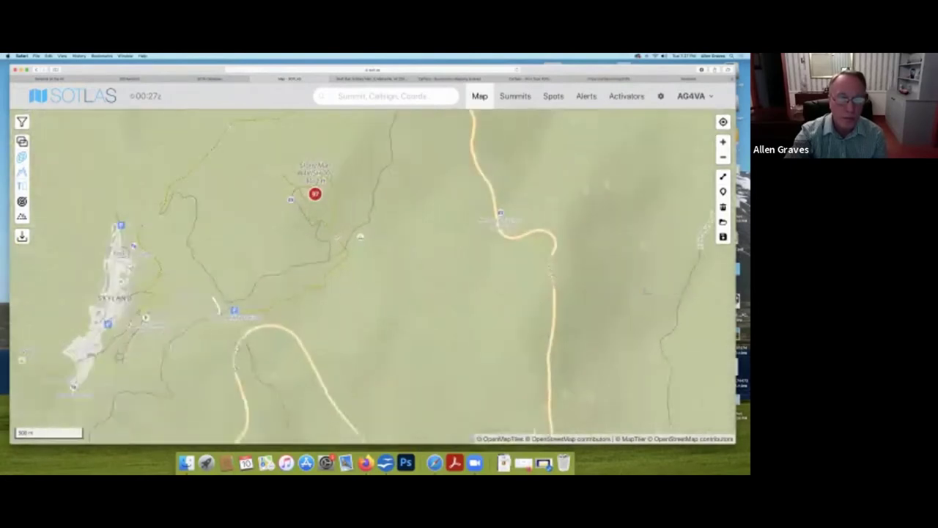
pyautogui.scroll(2, 396, 242)
pyautogui.moveTo(367, 278); pyautogui.dragTo(439, 324)
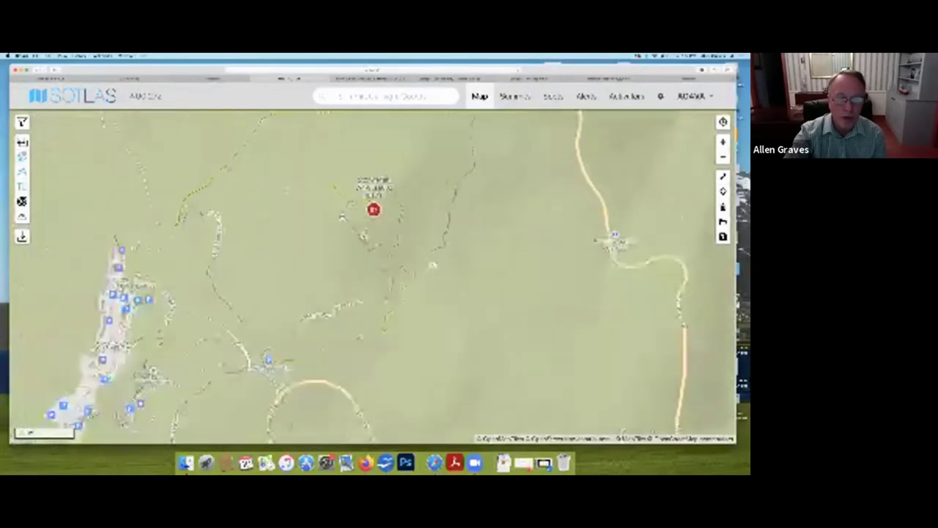
pyautogui.scroll(2, 454, 345)
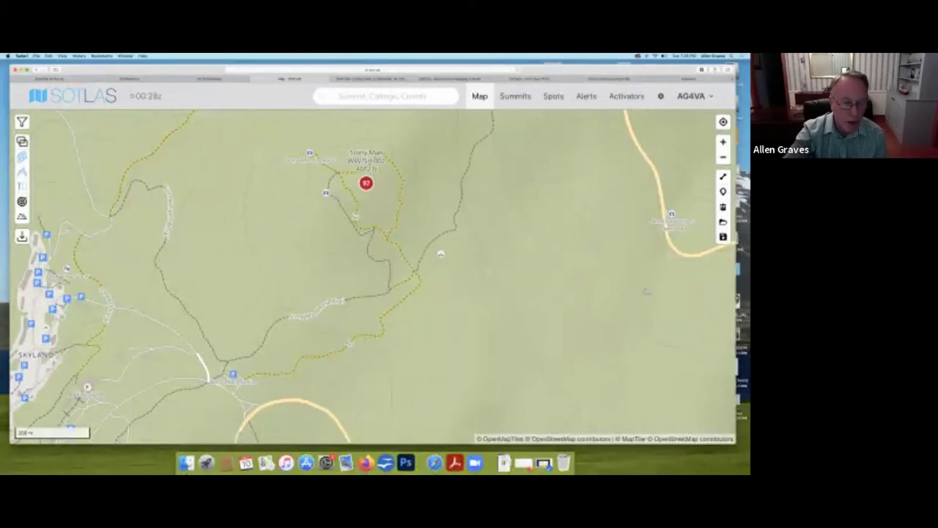
pyautogui.click(244, 378)
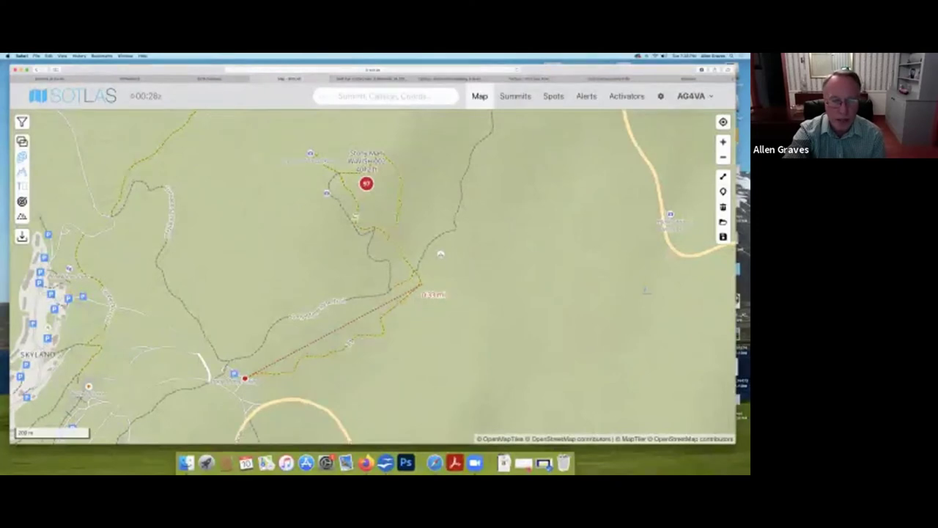
pyautogui.click(422, 284)
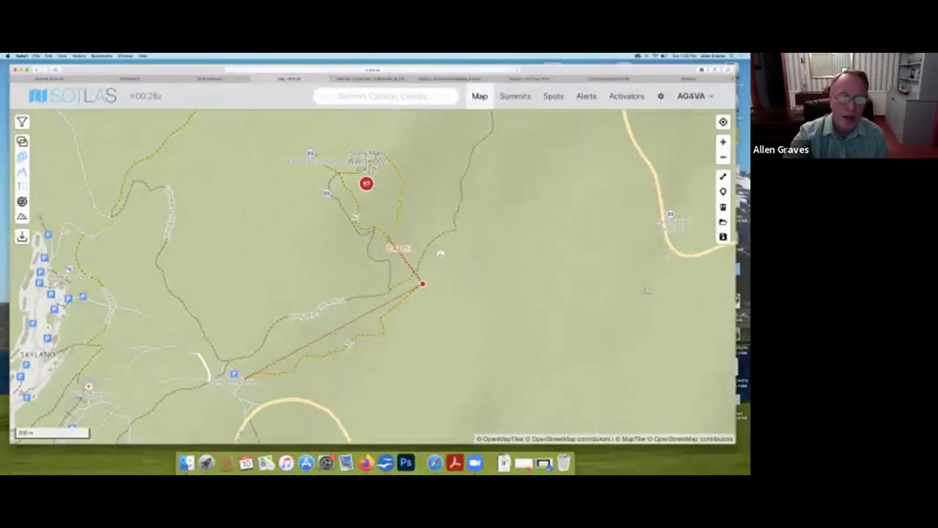
pyautogui.click(388, 237)
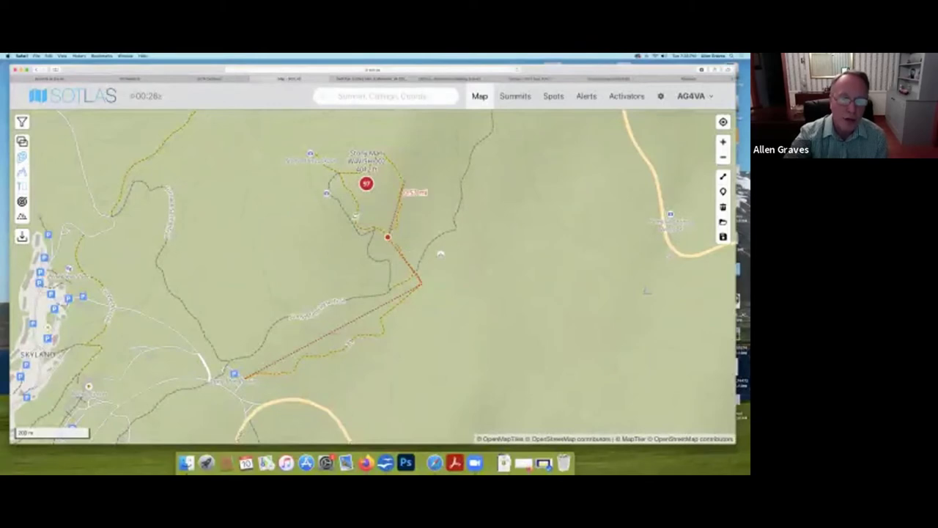
pyautogui.click(404, 182)
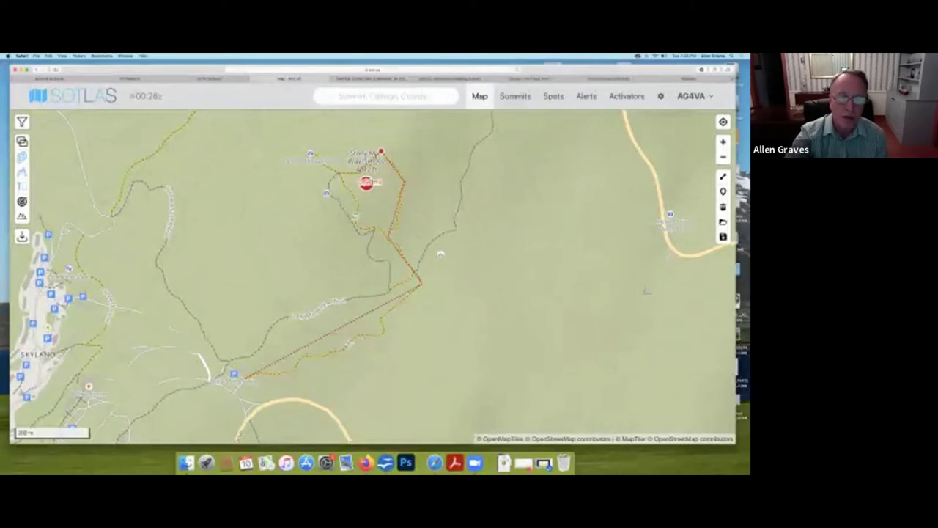
pyautogui.click(381, 152)
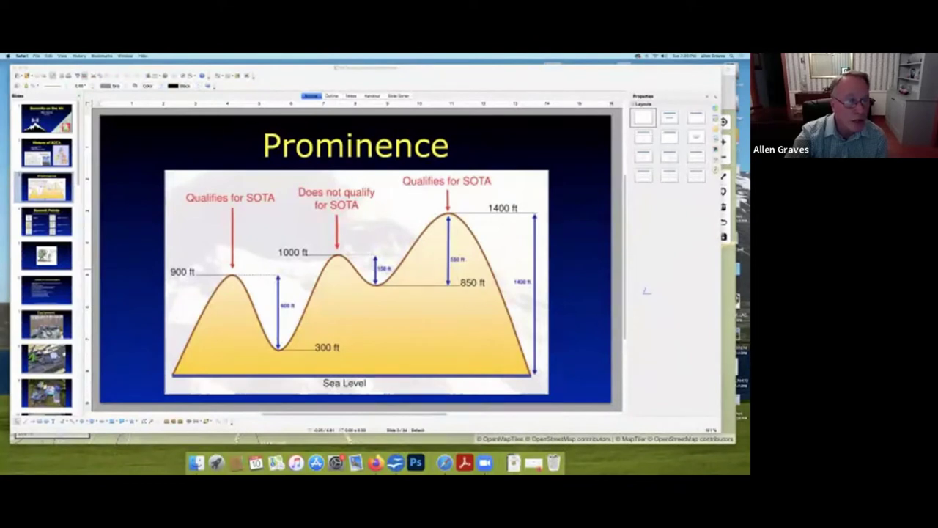
# Select the backpack cartoon slide in Impress and start the slideshow from it.
pyautogui.click(645, 291)
pyautogui.press('Down')
pyautogui.press('Down')
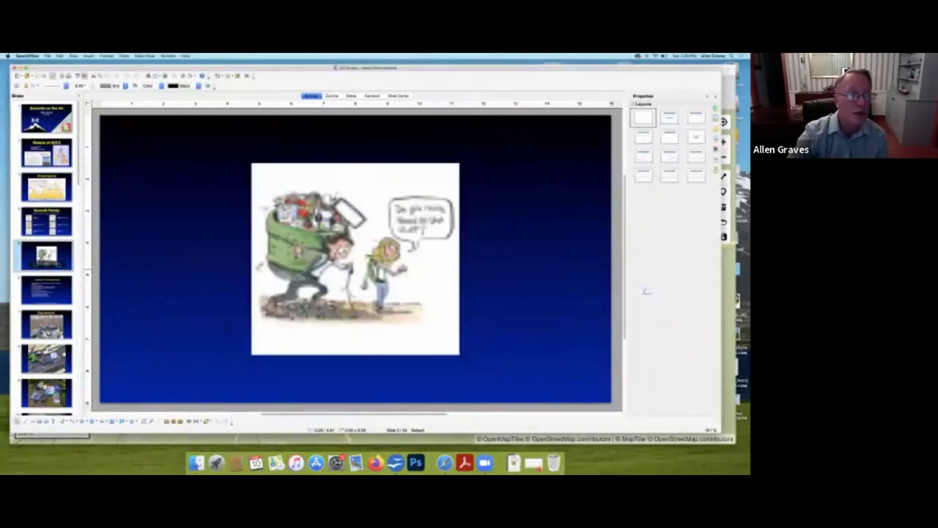
pyautogui.click(144, 56)
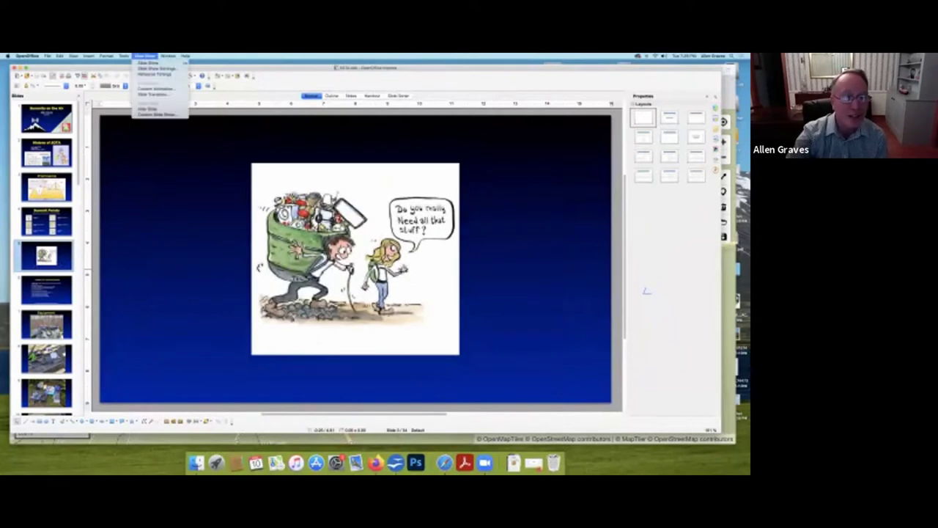
pyautogui.click(157, 71)
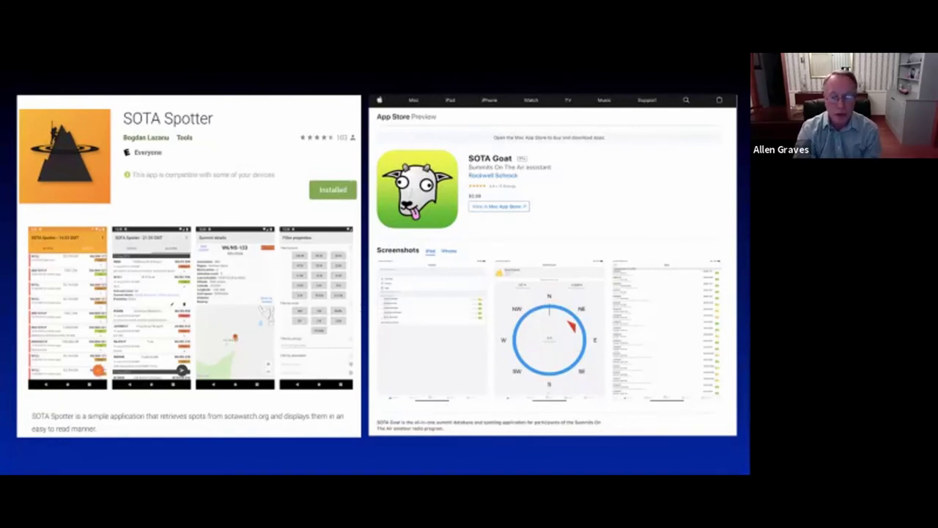
# Advance the slideshow to the HamGPS app slide.
pyautogui.press('Right')
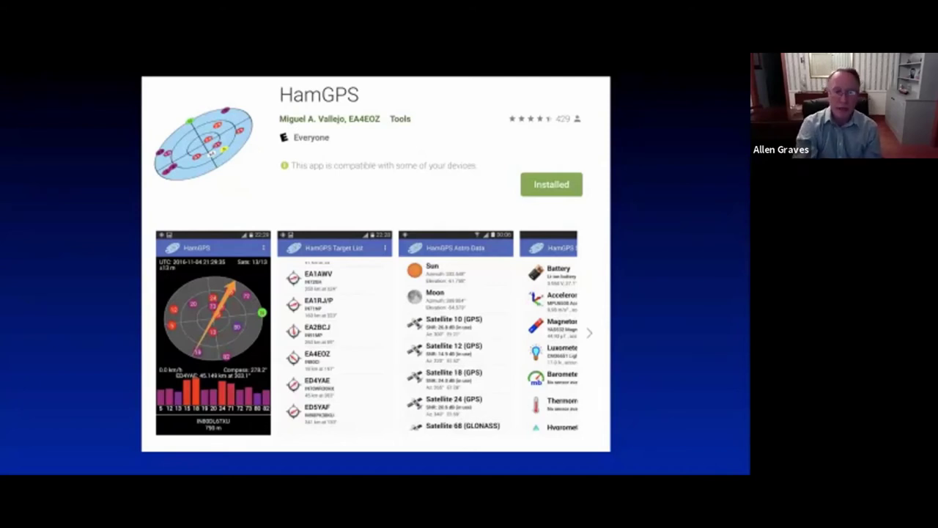
# Advance the slideshow past the APRSdroid and Ham Clock slides to SOTA Finder.
pyautogui.press('Right')
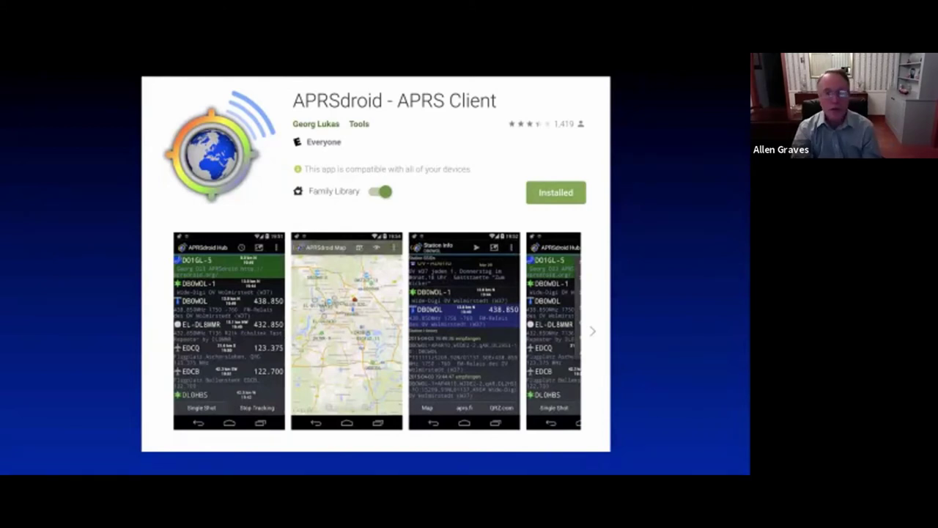
pyautogui.press('Right')
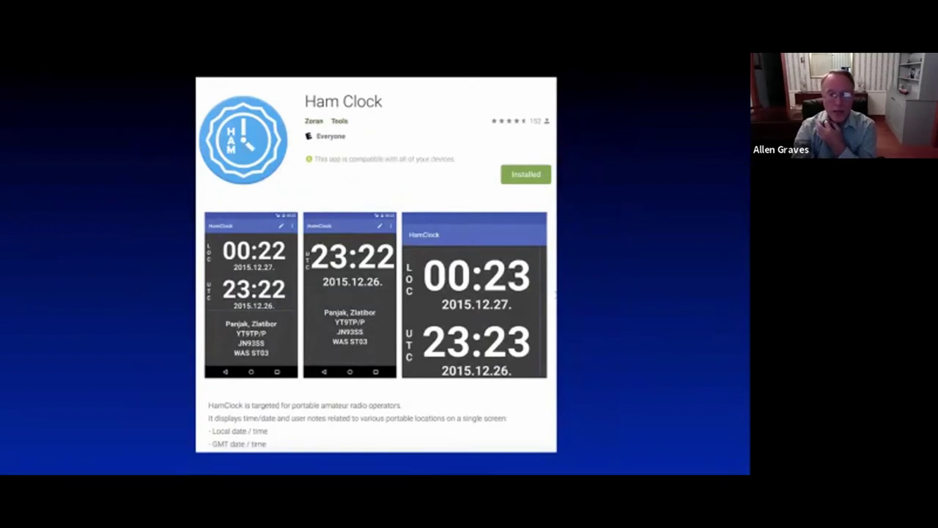
pyautogui.press('Right')
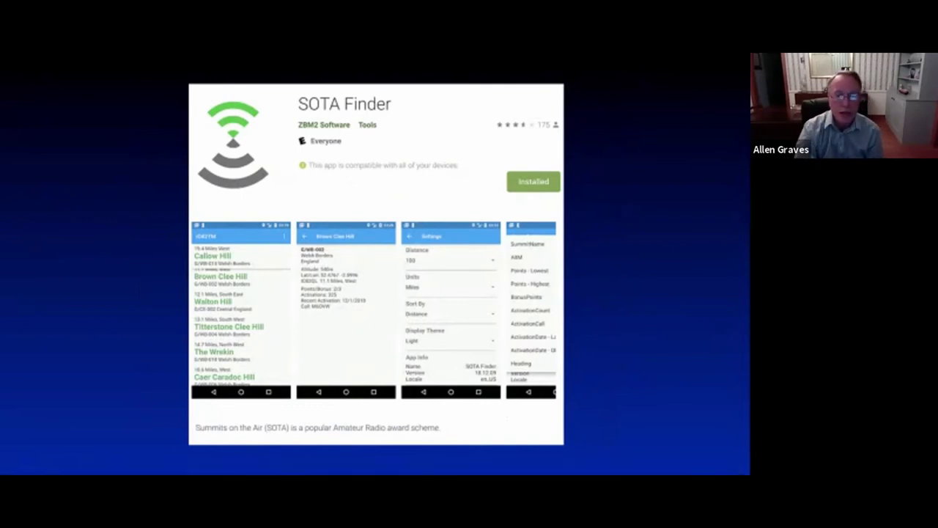
# Advance past the RepeaterBook slide to the APRSdroid - APRS Client slide.
pyautogui.press('Right')
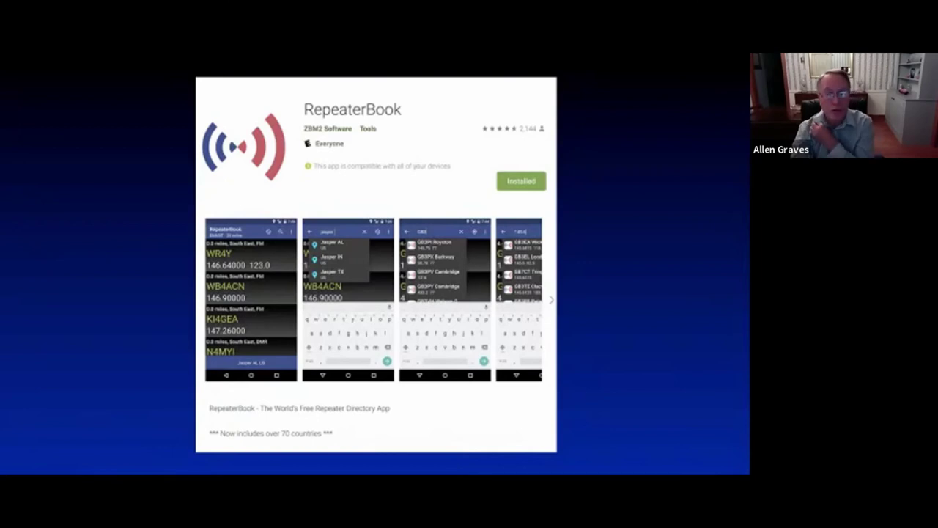
pyautogui.press('Right')
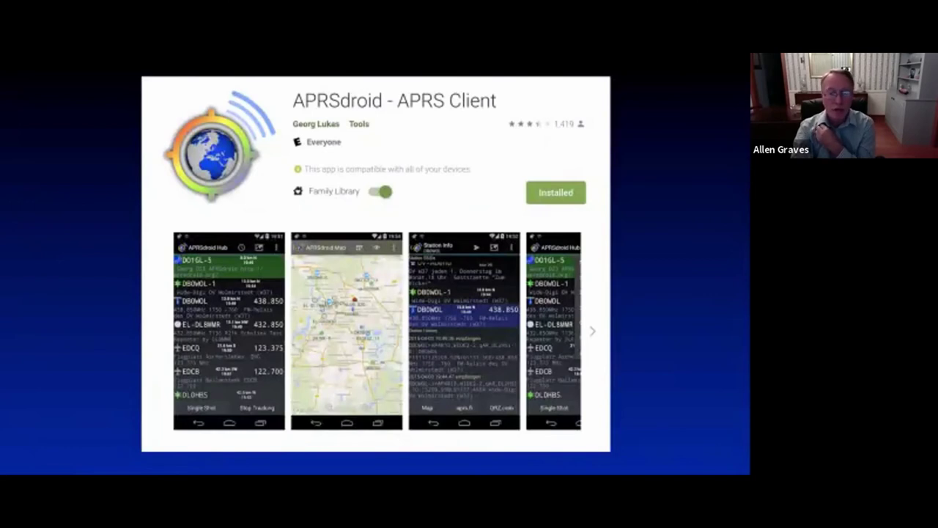
# Advance to the photo of the antenna mast on the misty summit.
pyautogui.press('Right')
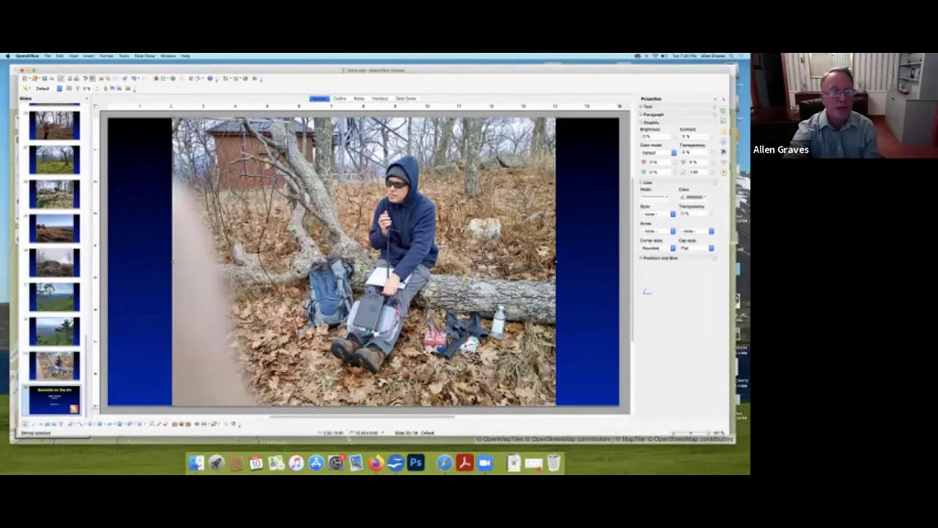
# Go to the Questions slide, then minimize Impress to show the Summits on the Air homepage.
pyautogui.click(53, 399)
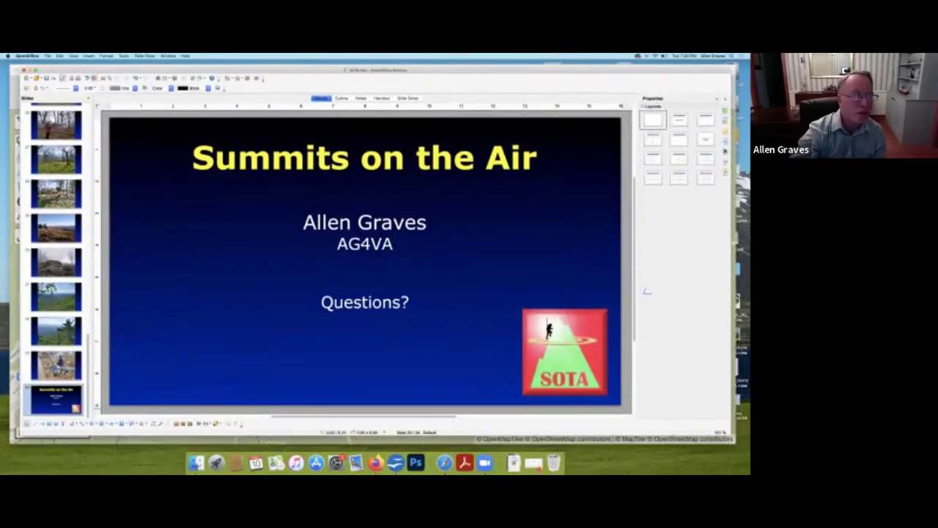
pyautogui.press('super+m')
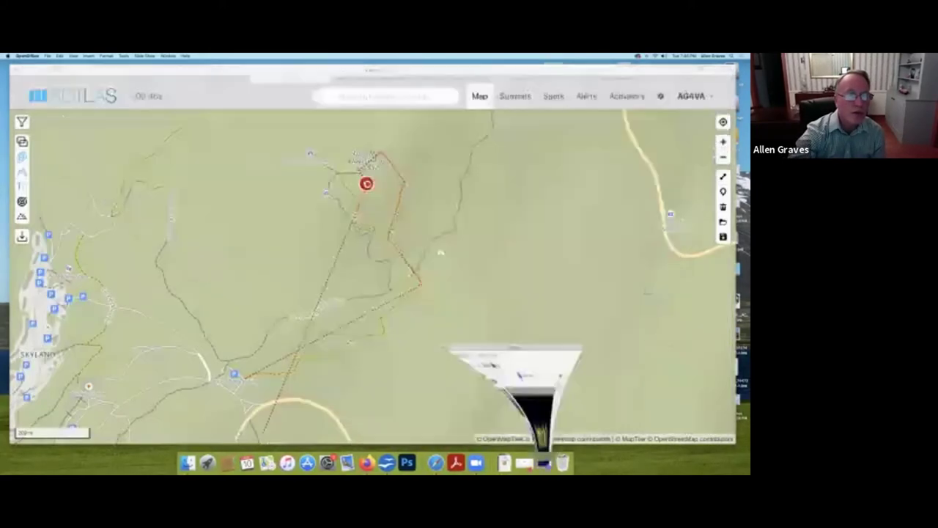
pyautogui.press('super+Tab')
pyautogui.hotkey('ctrl', 'shift', 'Tab')
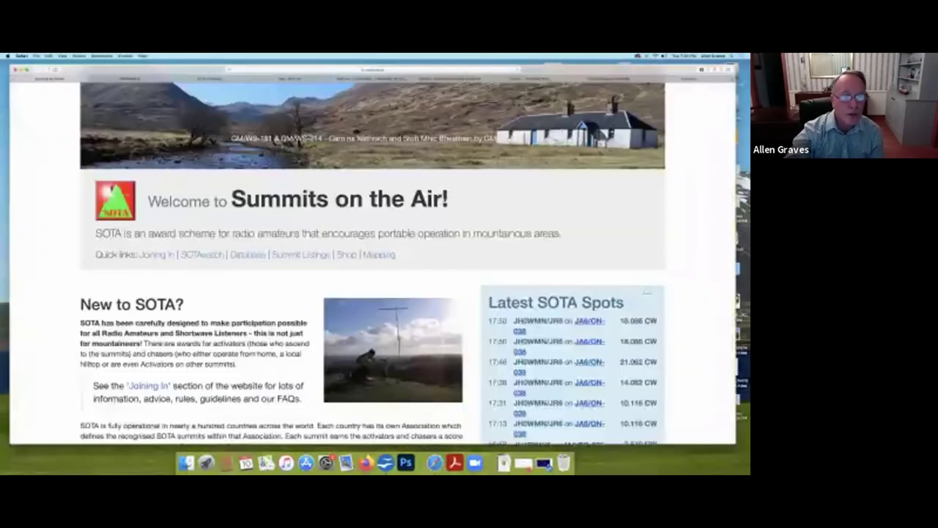
# Filter the SOTA associations list by 'w4v' and open the USA - Virginia association.
pyautogui.scroll(-1, 646, 291)
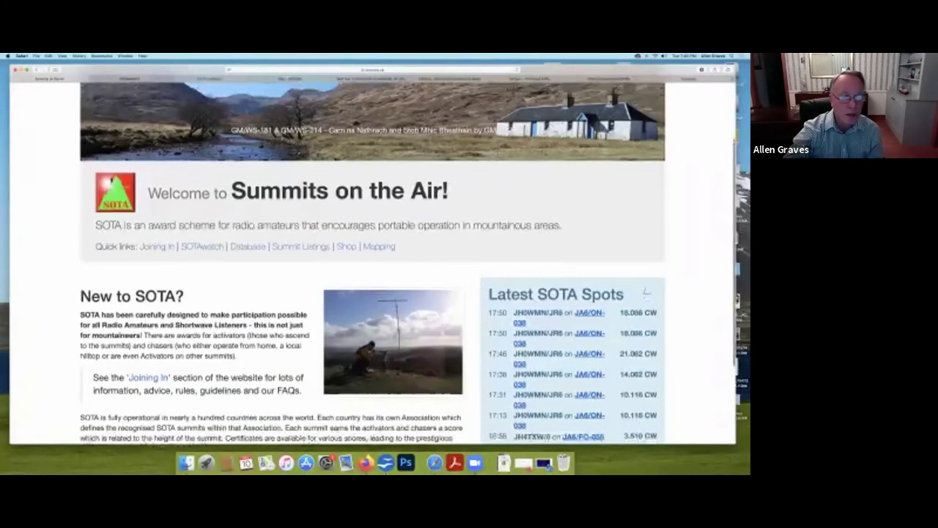
pyautogui.click(157, 242)
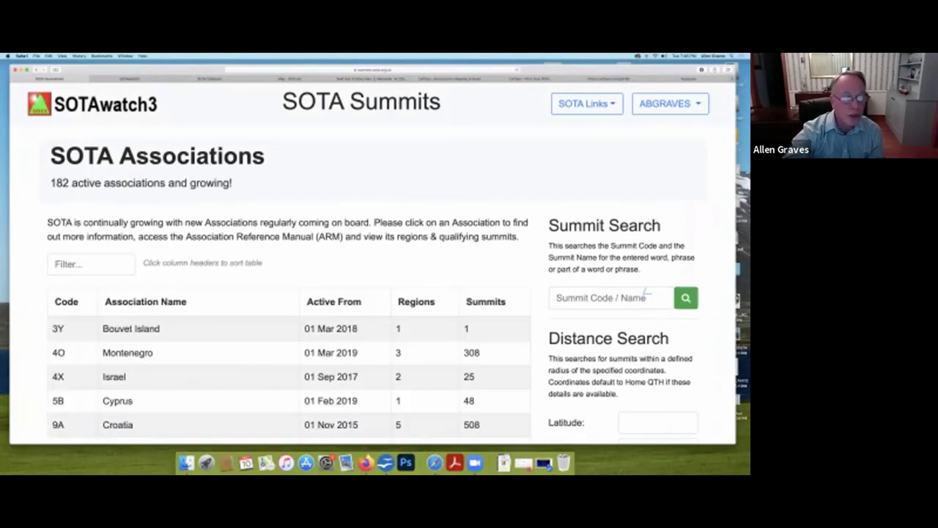
pyautogui.moveTo(233, 183); pyautogui.dragTo(50, 183)
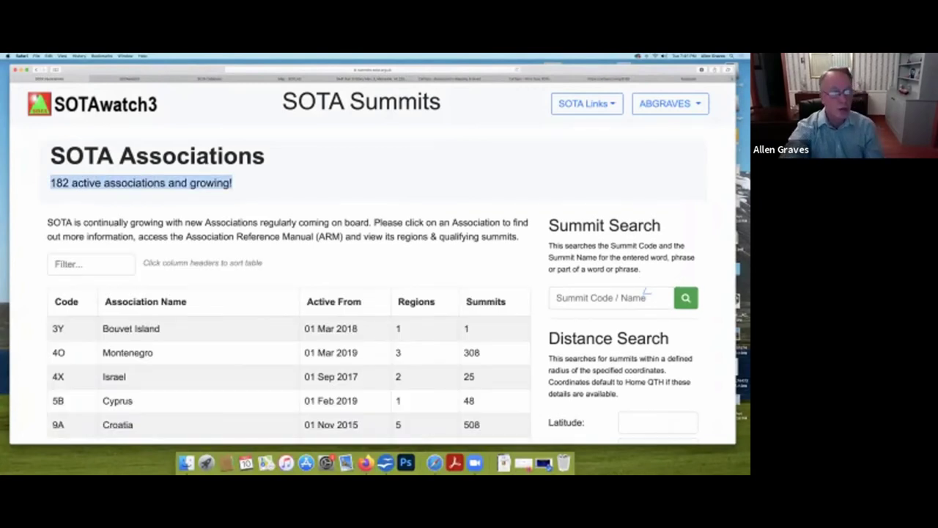
pyautogui.press('Tab')
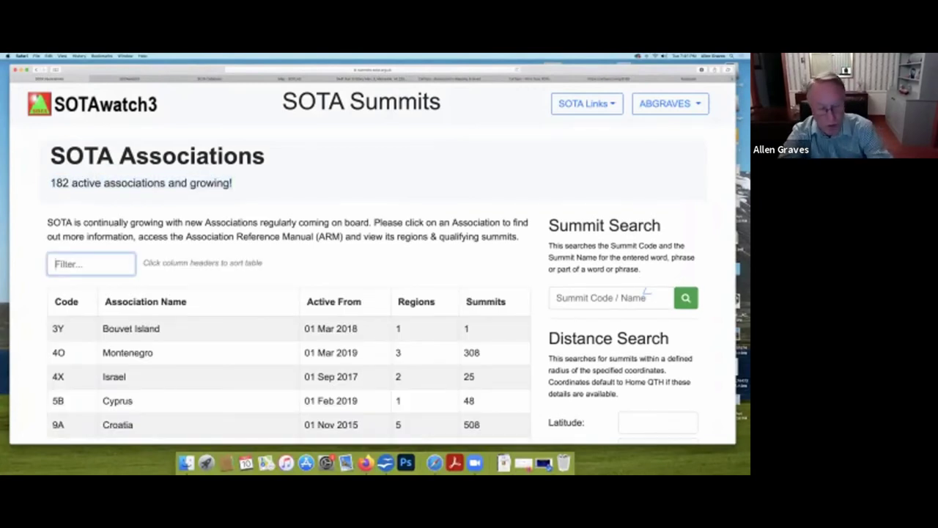
pyautogui.write('w4v')
pyautogui.scroll(-3, 646, 292)
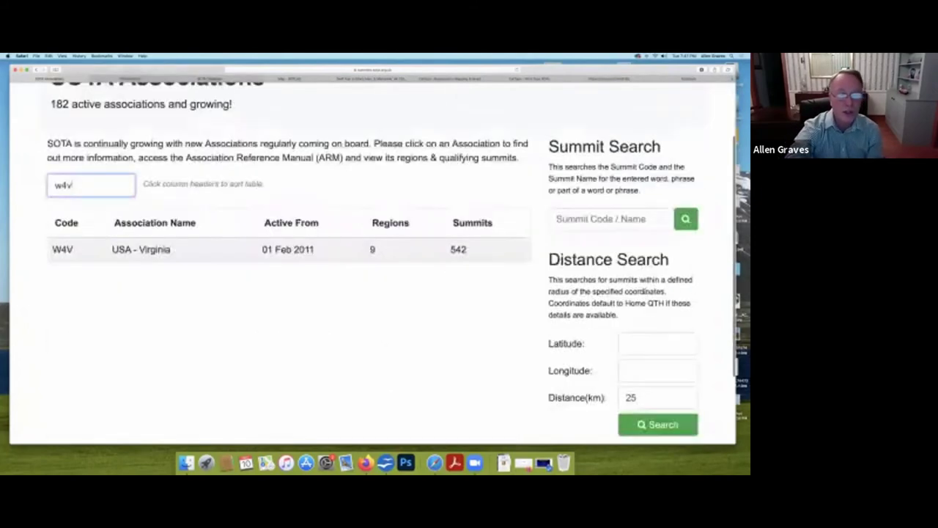
pyautogui.press('Return')
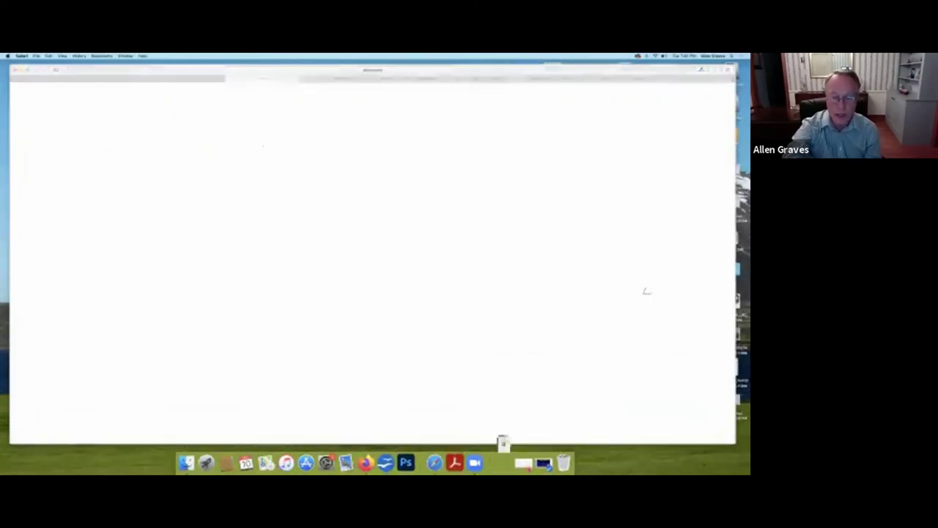
# Scroll through the W4V Virginia reference manual to its scoring bands, seasonal bonus and awards.
pyautogui.scroll(-3, 647, 291)
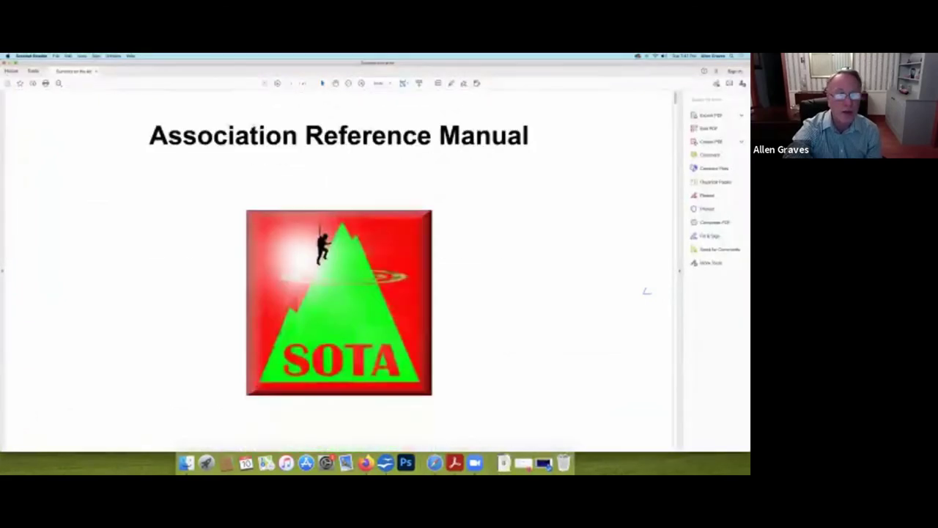
pyautogui.scroll(5, 646, 291)
pyautogui.scroll(-5, 647, 291)
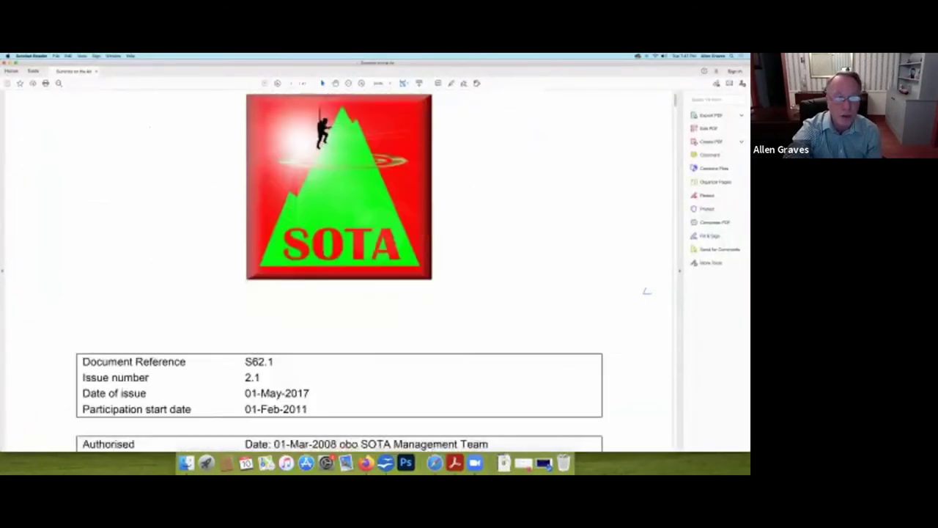
pyautogui.scroll(-5, 646, 291)
pyautogui.scroll(-10, 646, 291)
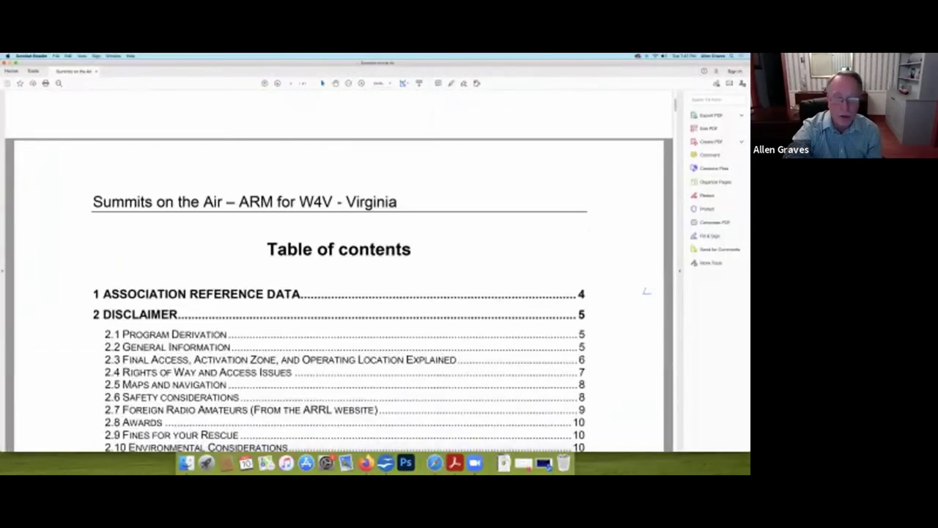
pyautogui.scroll(-15, 647, 291)
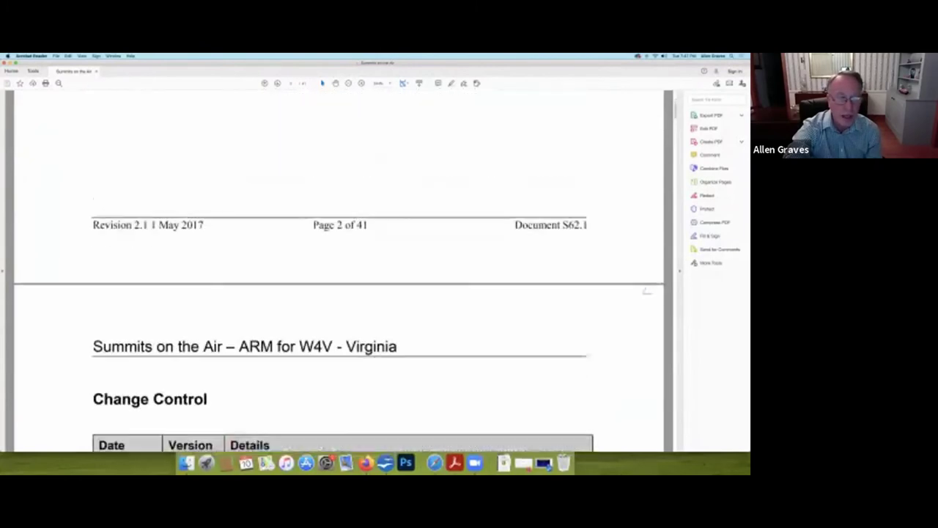
pyautogui.scroll(-5, 647, 291)
pyautogui.scroll(-15, 646, 291)
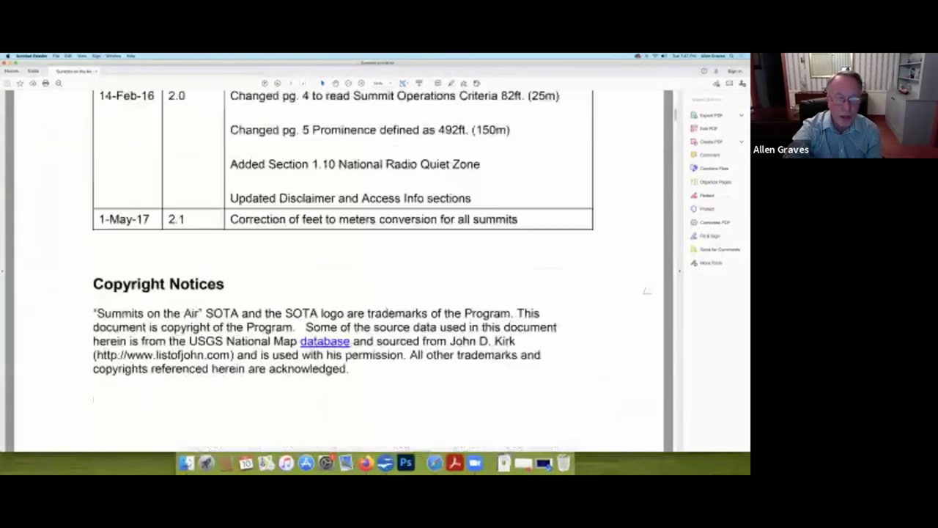
pyautogui.scroll(-10, 647, 291)
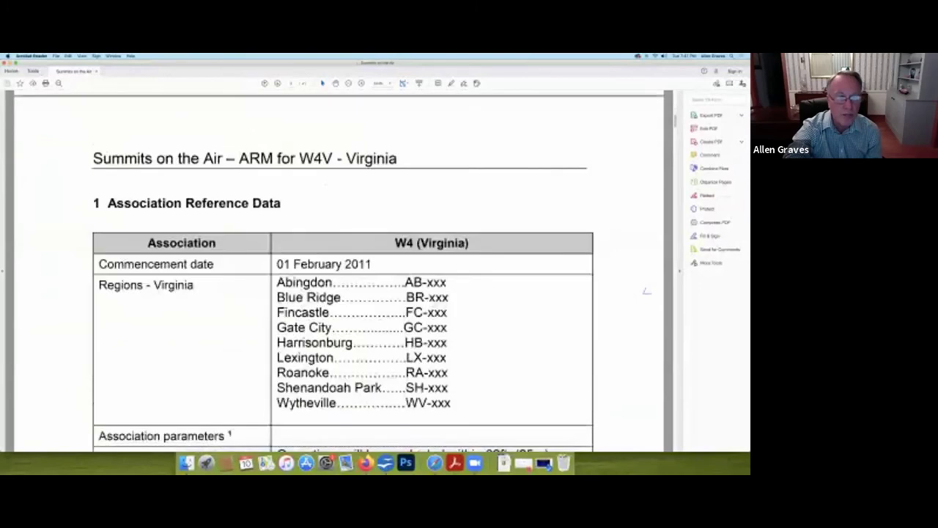
pyautogui.scroll(-1, 647, 291)
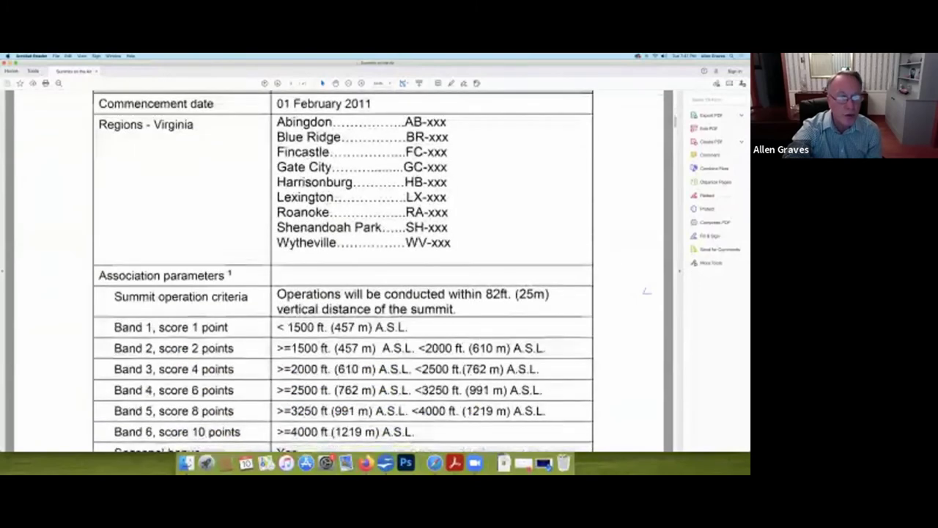
pyautogui.scroll(-4, 646, 291)
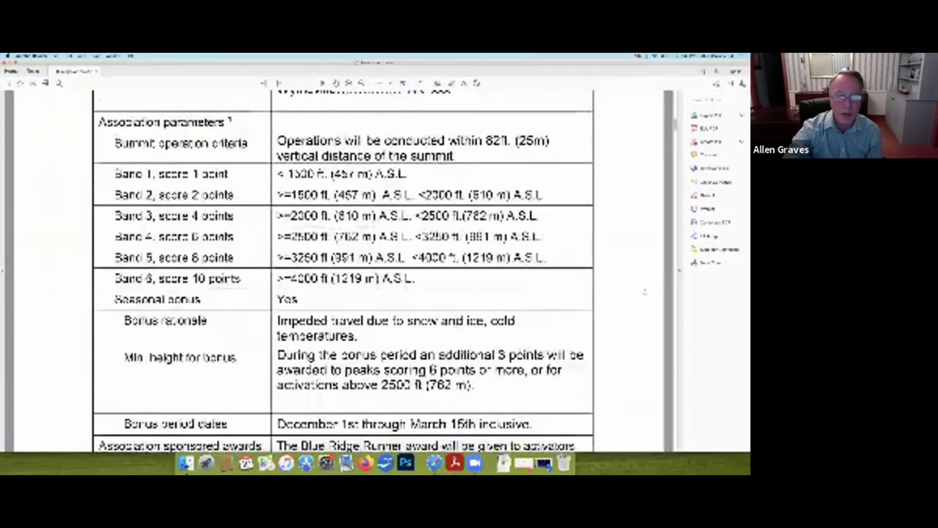
pyautogui.scroll(-4, 645, 291)
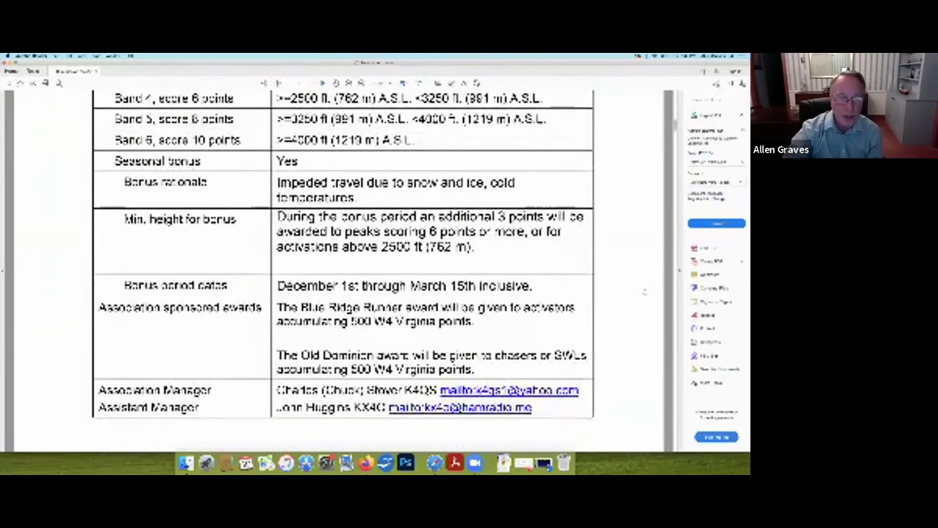
pyautogui.scroll(-3, 645, 291)
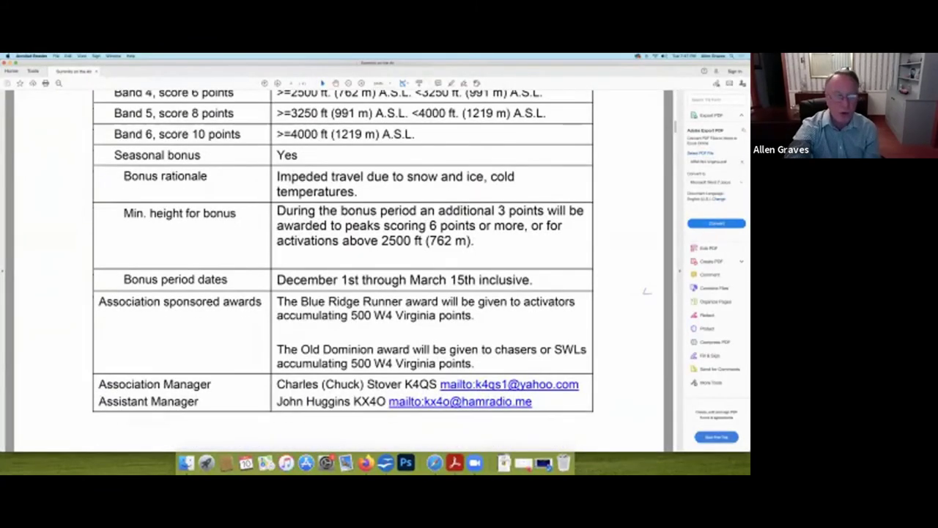
pyautogui.scroll(-20, 645, 291)
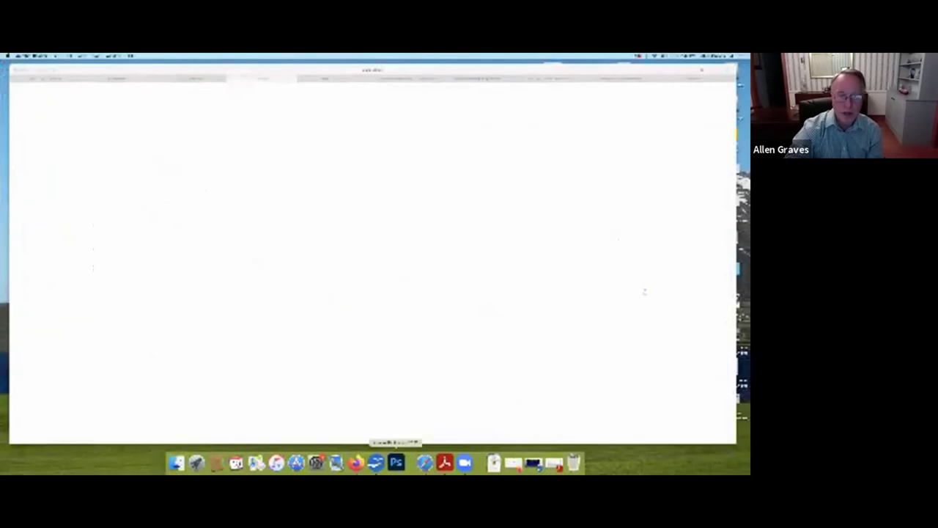
# Restore the minimized OpenOffice presentation from the Dock.
pyautogui.click(376, 463)
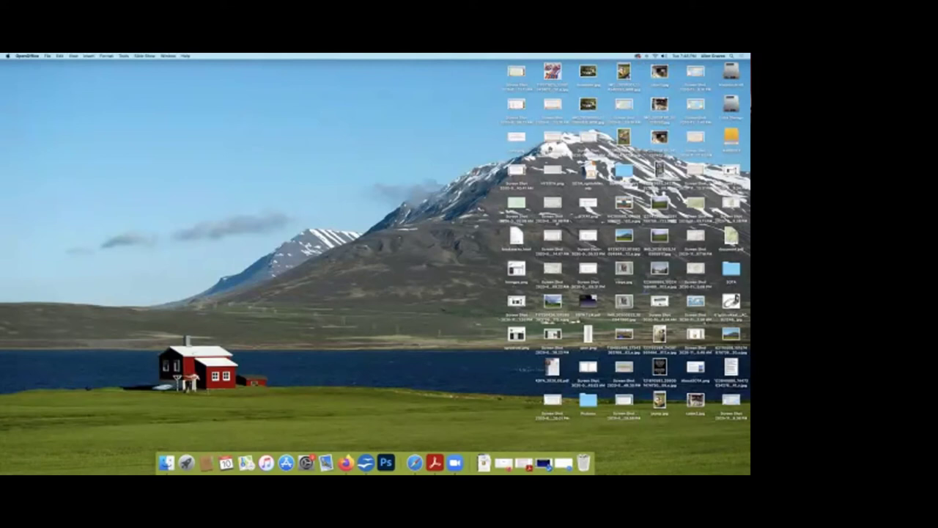
# Switch from the OpenOffice presentation to the Firefox window showing CalTopo's Stony Man topo.
pyautogui.click(543, 463)
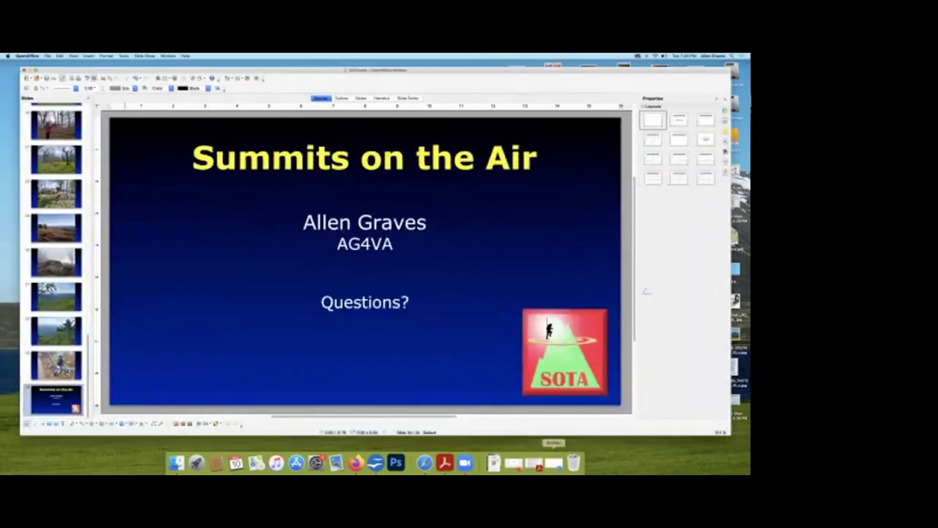
pyautogui.click(356, 463)
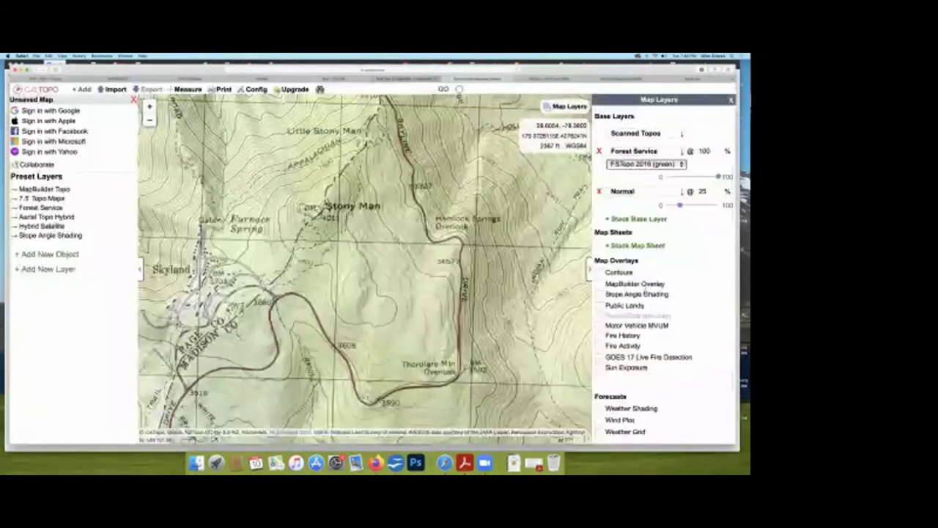
pyautogui.hotkey('ctrl', 'shift', 'Tab')
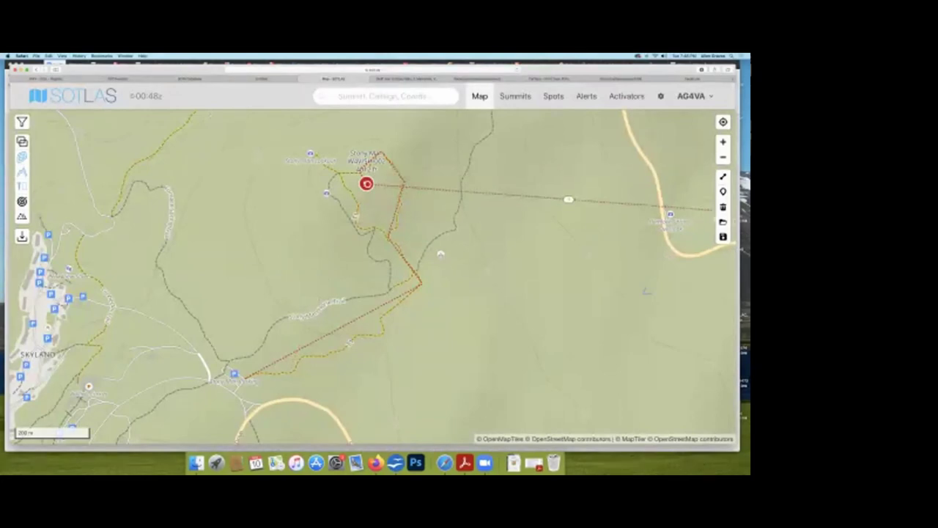
# Switch to the SOTLAS map tab, zoom out and pan across toward Africa.
pyautogui.press('-')
pyautogui.press('-')
pyautogui.press('-')
pyautogui.press('-')
pyautogui.press('-')
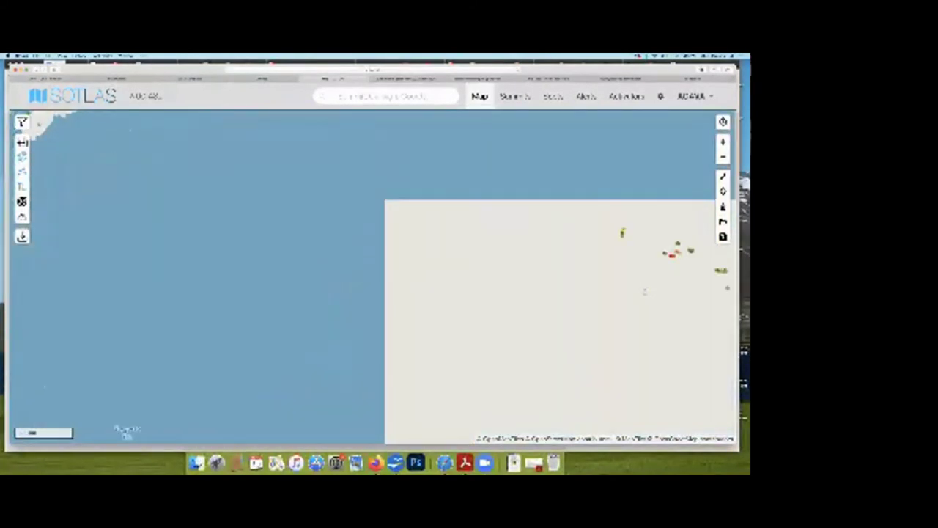
pyautogui.press('Right')
pyautogui.press('Right')
pyautogui.press('Right')
pyautogui.press('Up')
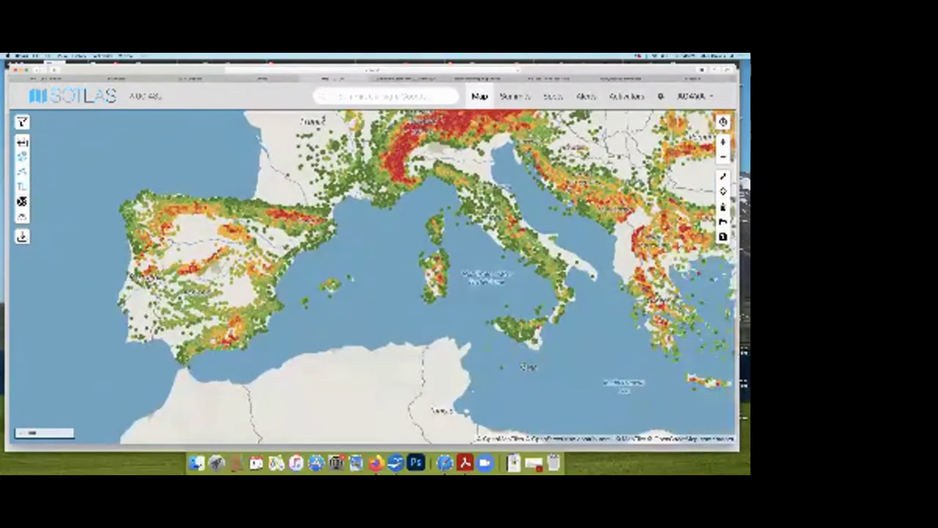
pyautogui.press('Down')
pyautogui.press('Down')
pyautogui.press('Down')
pyautogui.press('Down')
pyautogui.press('Down')
pyautogui.press('Left')
pyautogui.press('Left')
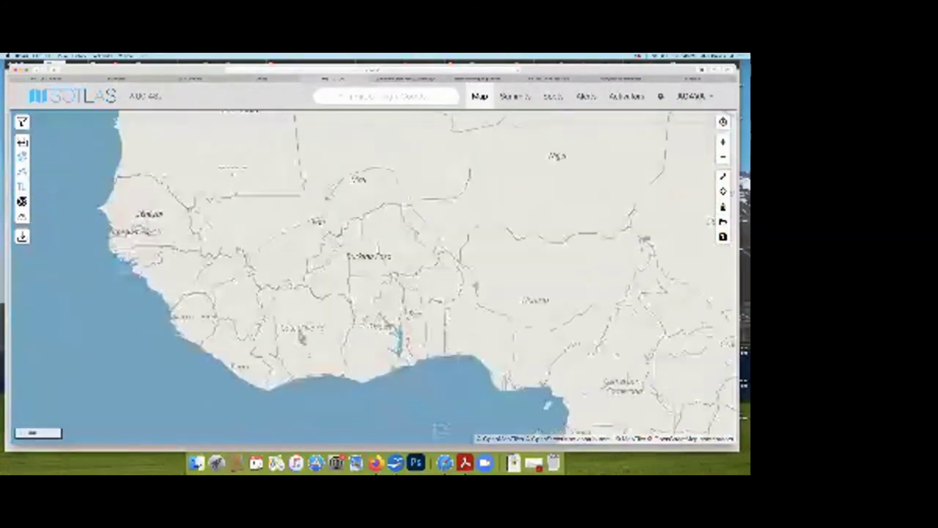
# Move the map over central Africa and zoom in on Tanzania around Dodoma.
pyautogui.scroll(-5, 372, 276)
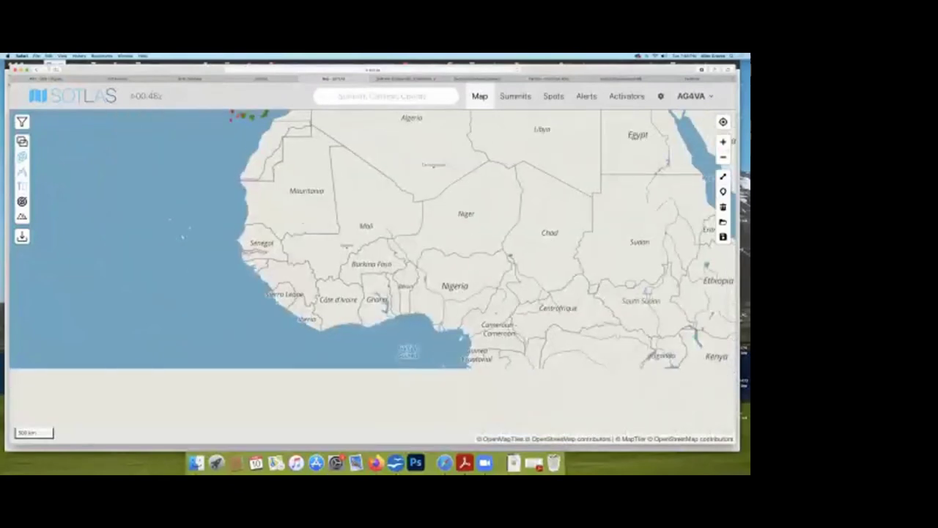
pyautogui.moveTo(513, 330); pyautogui.dragTo(236, 165)
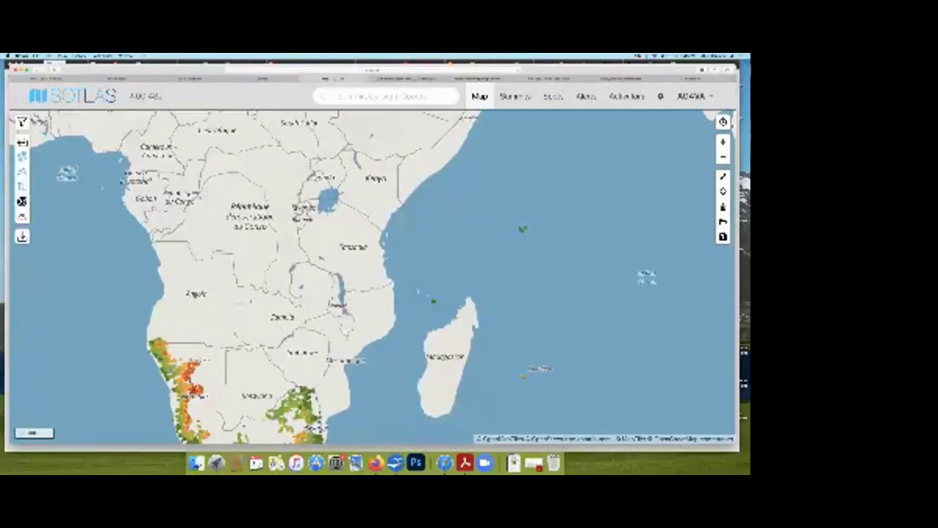
pyautogui.scroll(4, 338, 224)
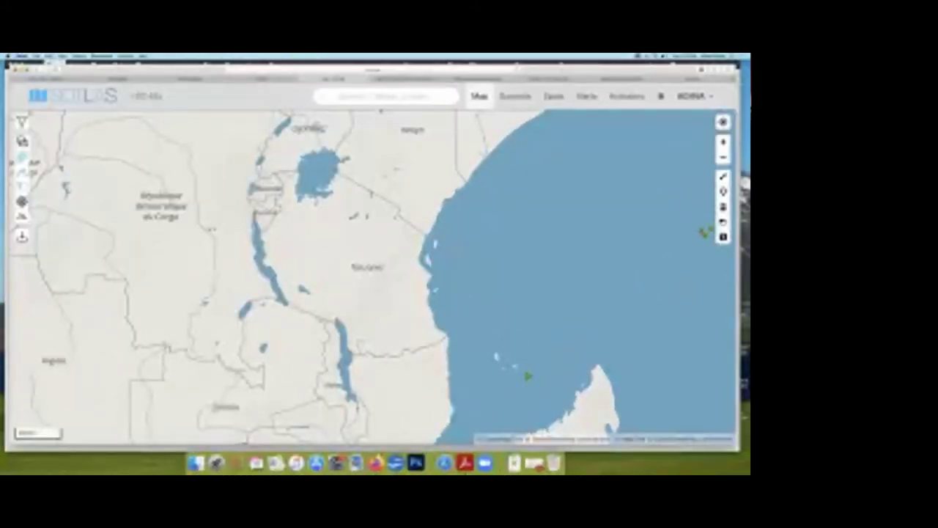
pyautogui.scroll(3, 385, 278)
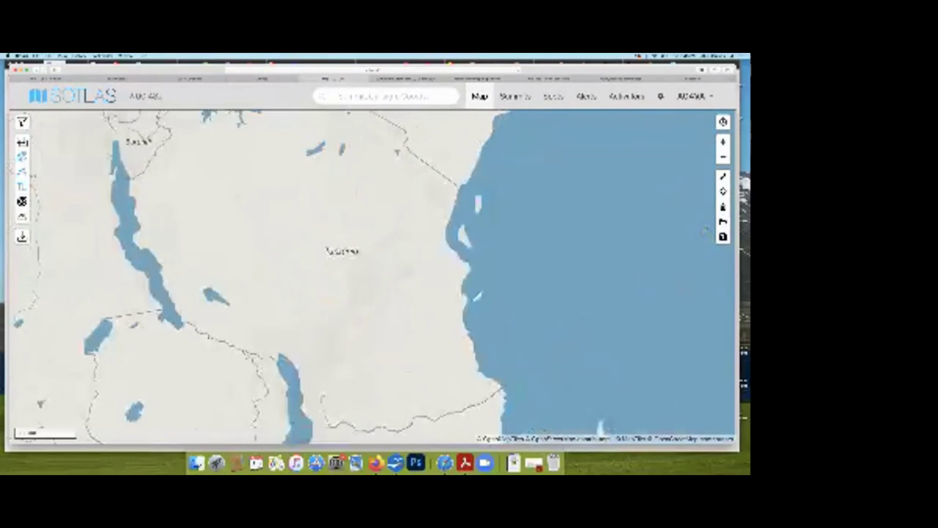
pyautogui.scroll(-2, 344, 253)
pyautogui.scroll(-3, 374, 268)
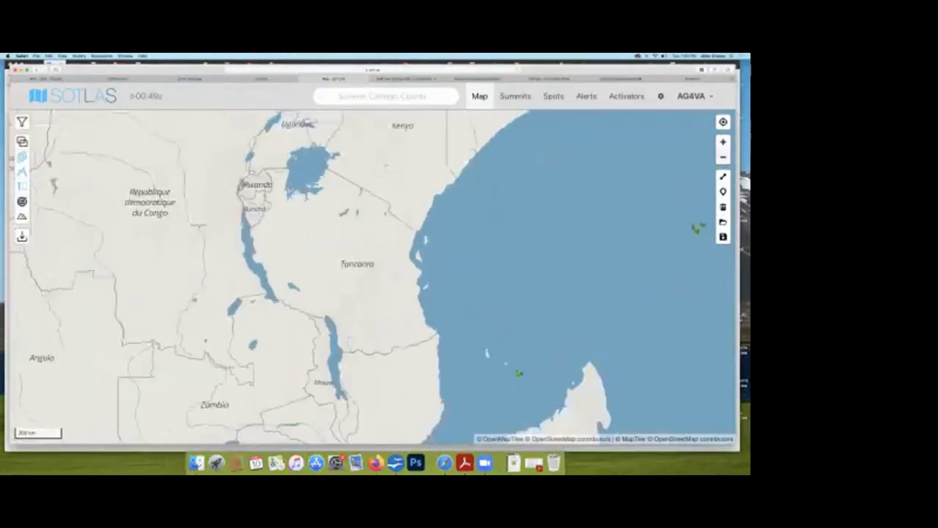
pyautogui.scroll(2, 352, 256)
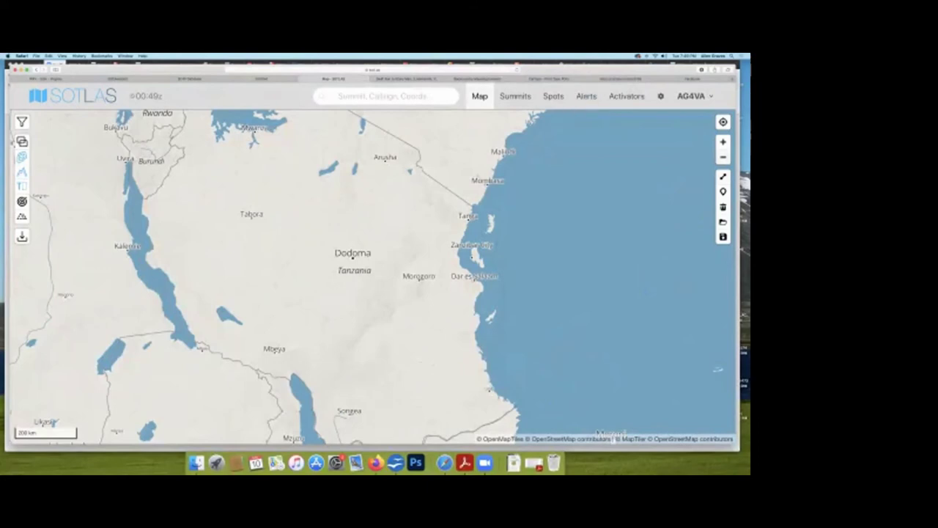
# Zoom out to the world view and centre the summit map on Türkiye.
pyautogui.scroll(-3, 337, 285)
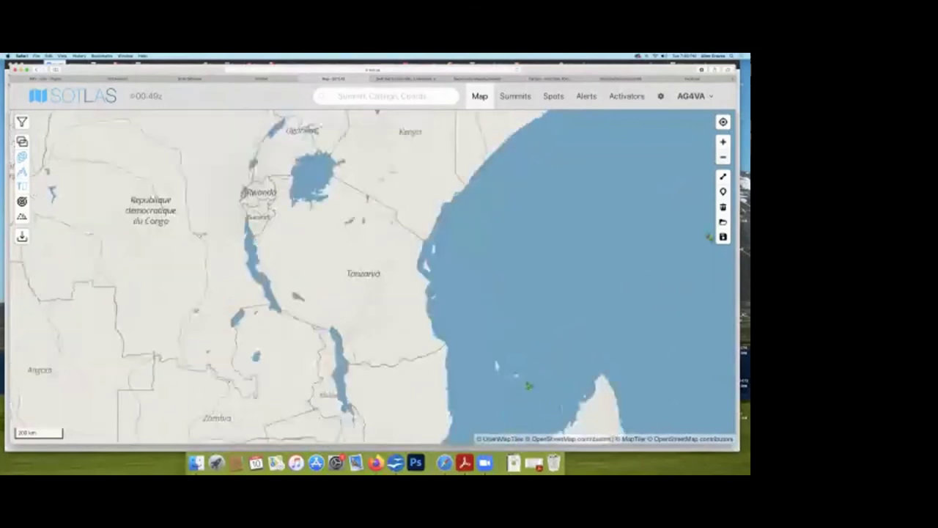
pyautogui.scroll(-3, 374, 278)
pyautogui.scroll(-3, 374, 278)
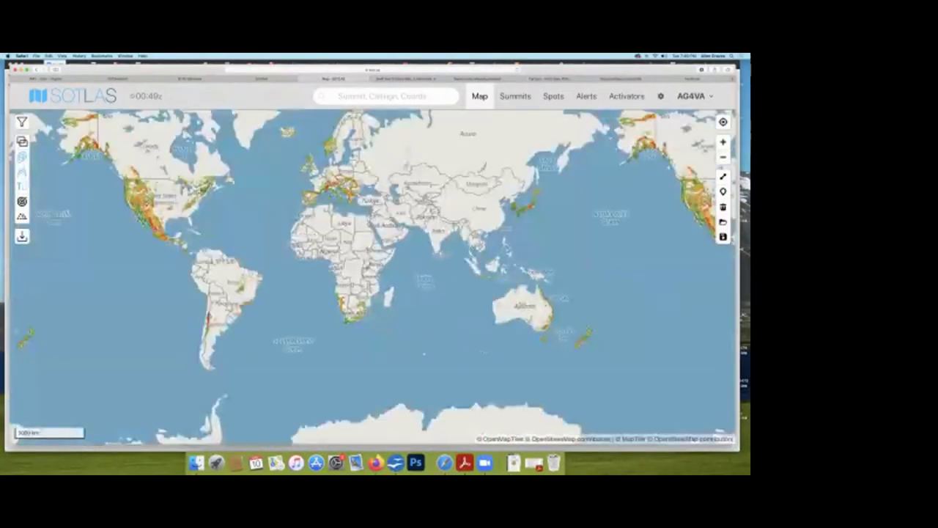
pyautogui.scroll(5, 384, 192)
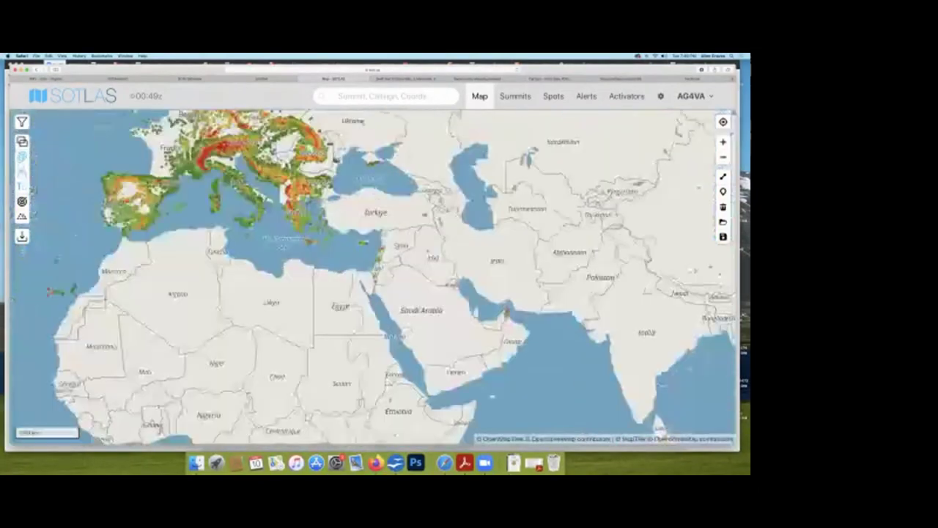
pyautogui.moveTo(373, 279); pyautogui.dragTo(366, 326)
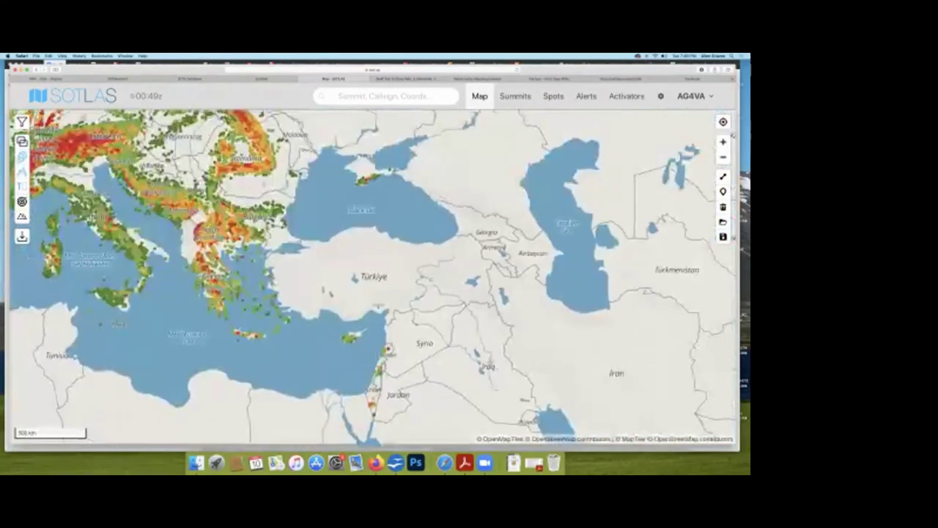
pyautogui.moveTo(374, 277); pyautogui.dragTo(495, 309)
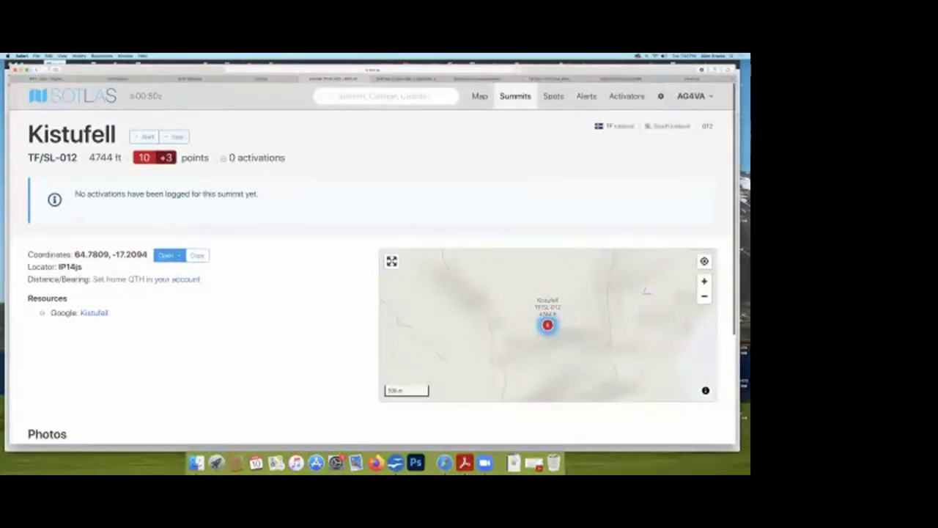
# Open the full summit map from Kistufell's mini map and zoom in on North America.
pyautogui.click(165, 255)
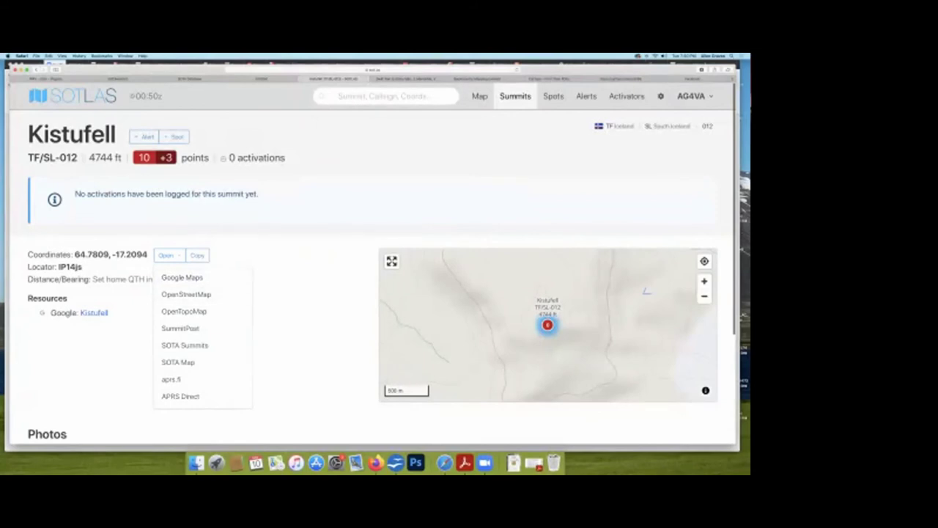
pyautogui.press('Escape')
pyautogui.scroll(-3, 645, 291)
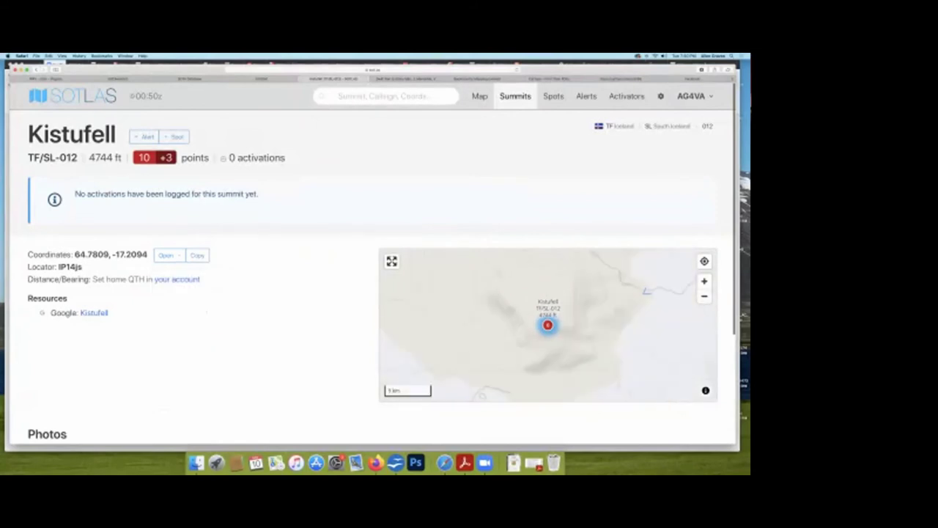
pyautogui.click(645, 291)
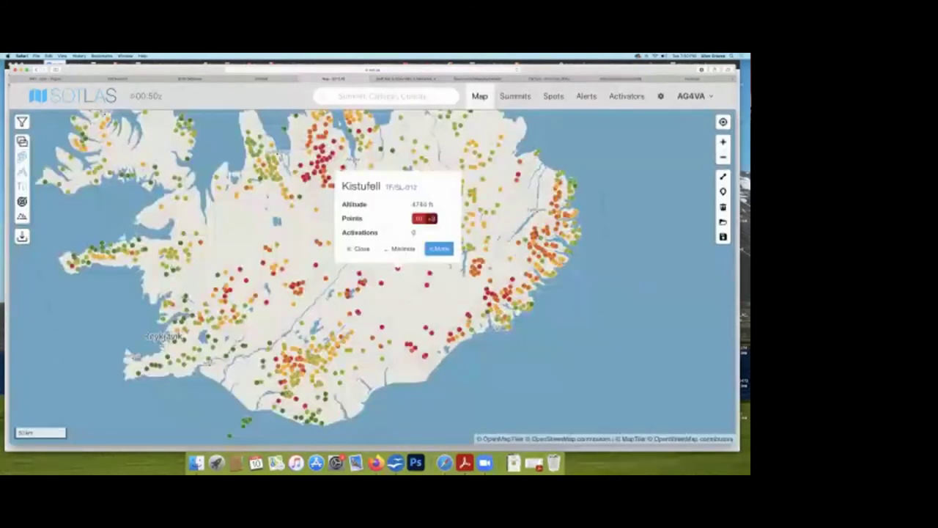
pyautogui.scroll(-5, 374, 277)
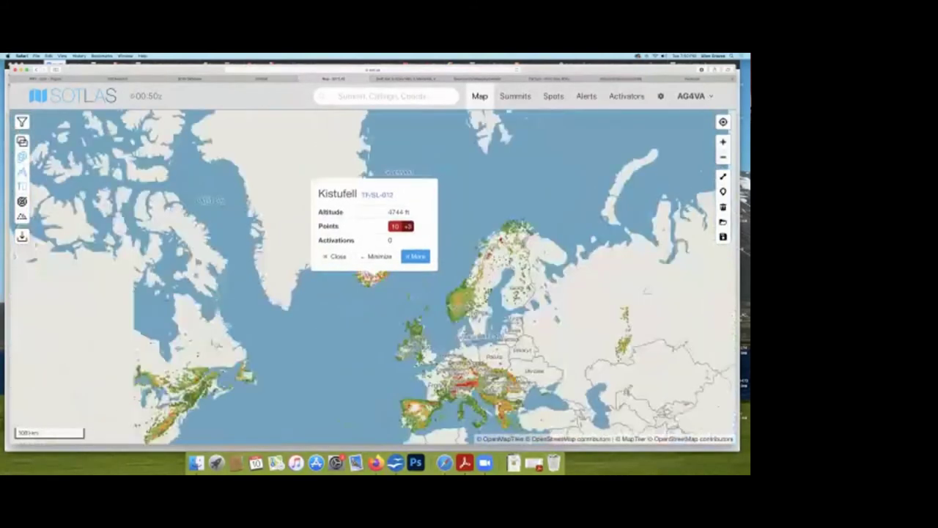
pyautogui.moveTo(374, 277); pyautogui.dragTo(510, 220)
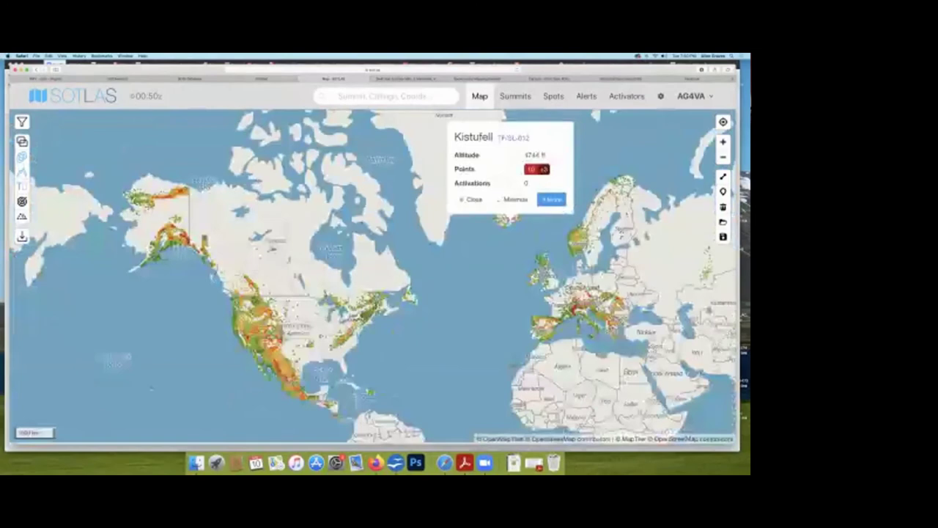
pyautogui.doubleClick(410, 363)
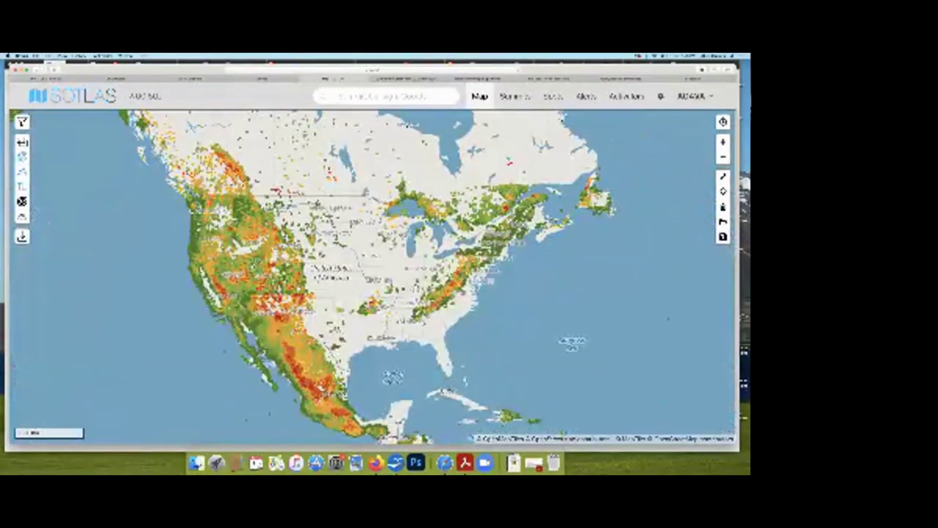
# Select the West Virginia summit on the map and open Big Spruce Knob's summit page.
pyautogui.click(450, 252)
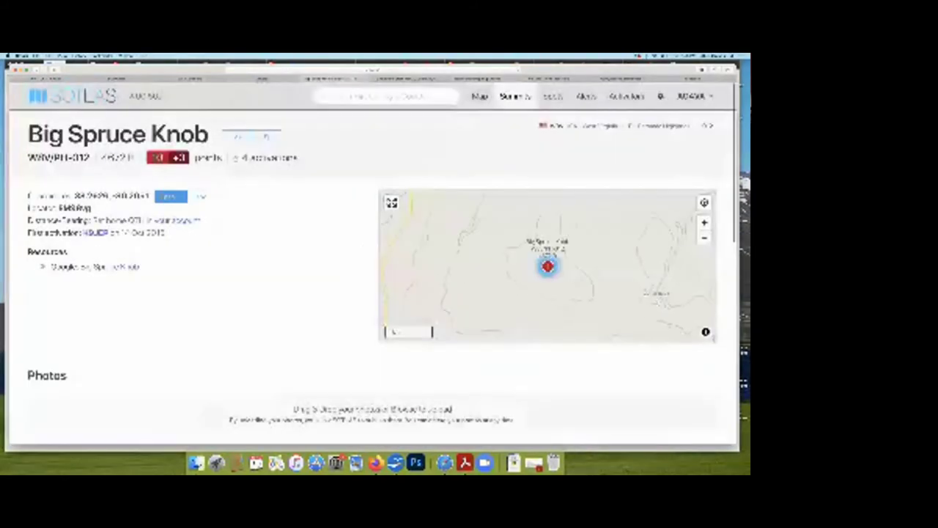
pyautogui.click(170, 197)
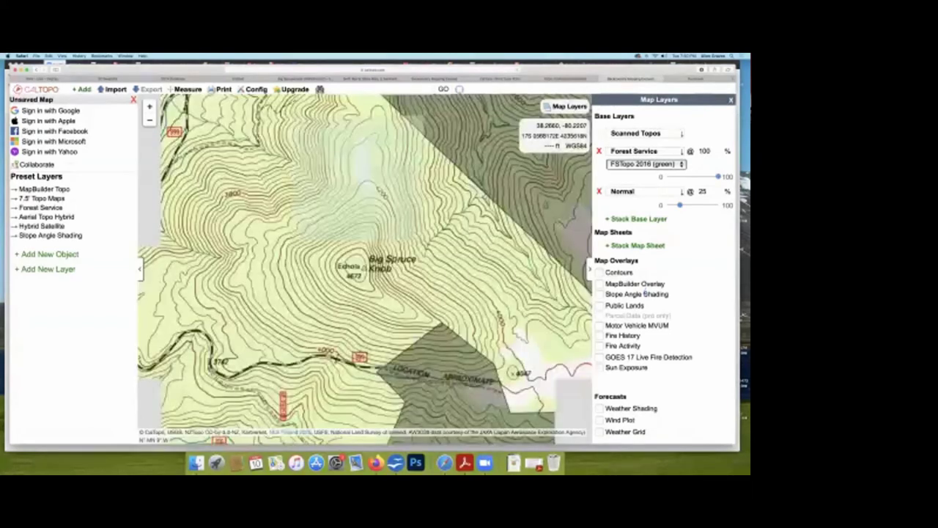
# Open CalTopo's print settings for the Big Spruce Knob map area.
pyautogui.click(220, 89)
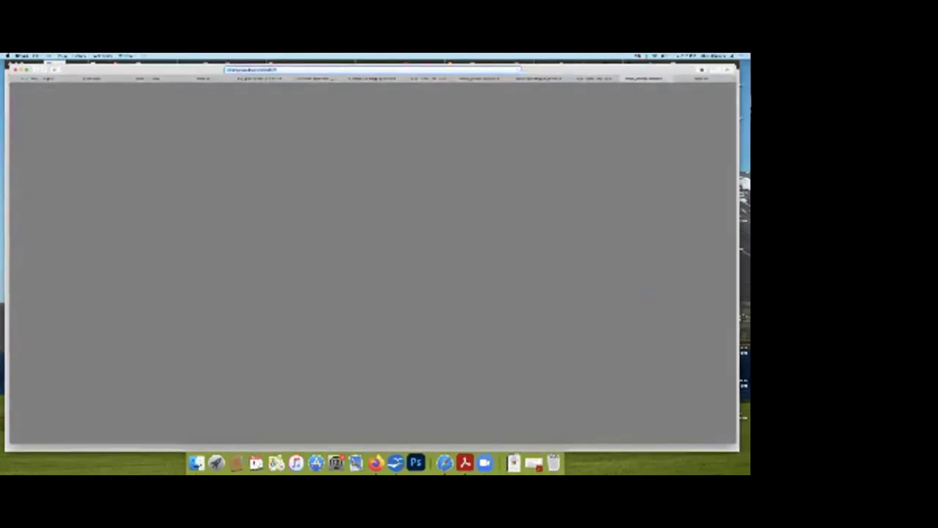
# Zoom the browser out two steps so the whole Big Spruce Knob PDF page fits.
pyautogui.press('super+minus')
pyautogui.press('super+minus')
pyautogui.press('super+minus')
pyautogui.press('super+minus')
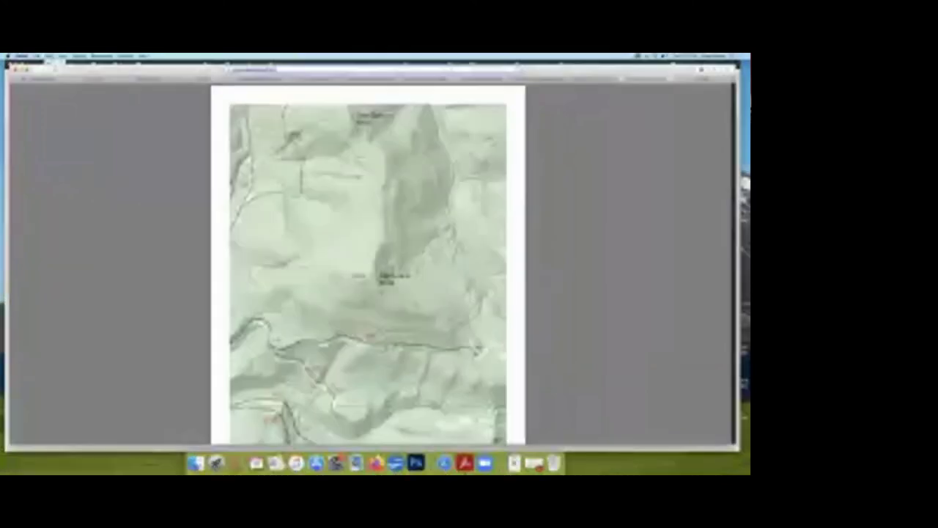
pyautogui.press('super+minus')
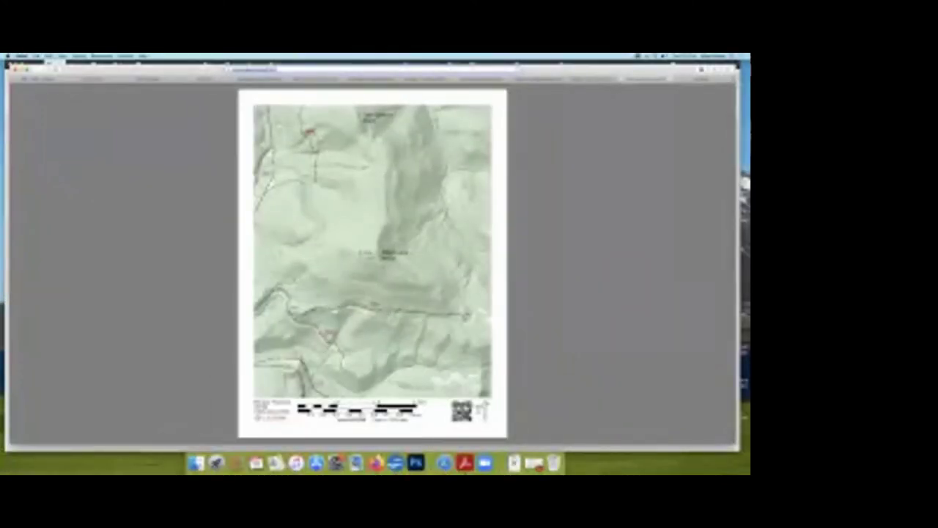